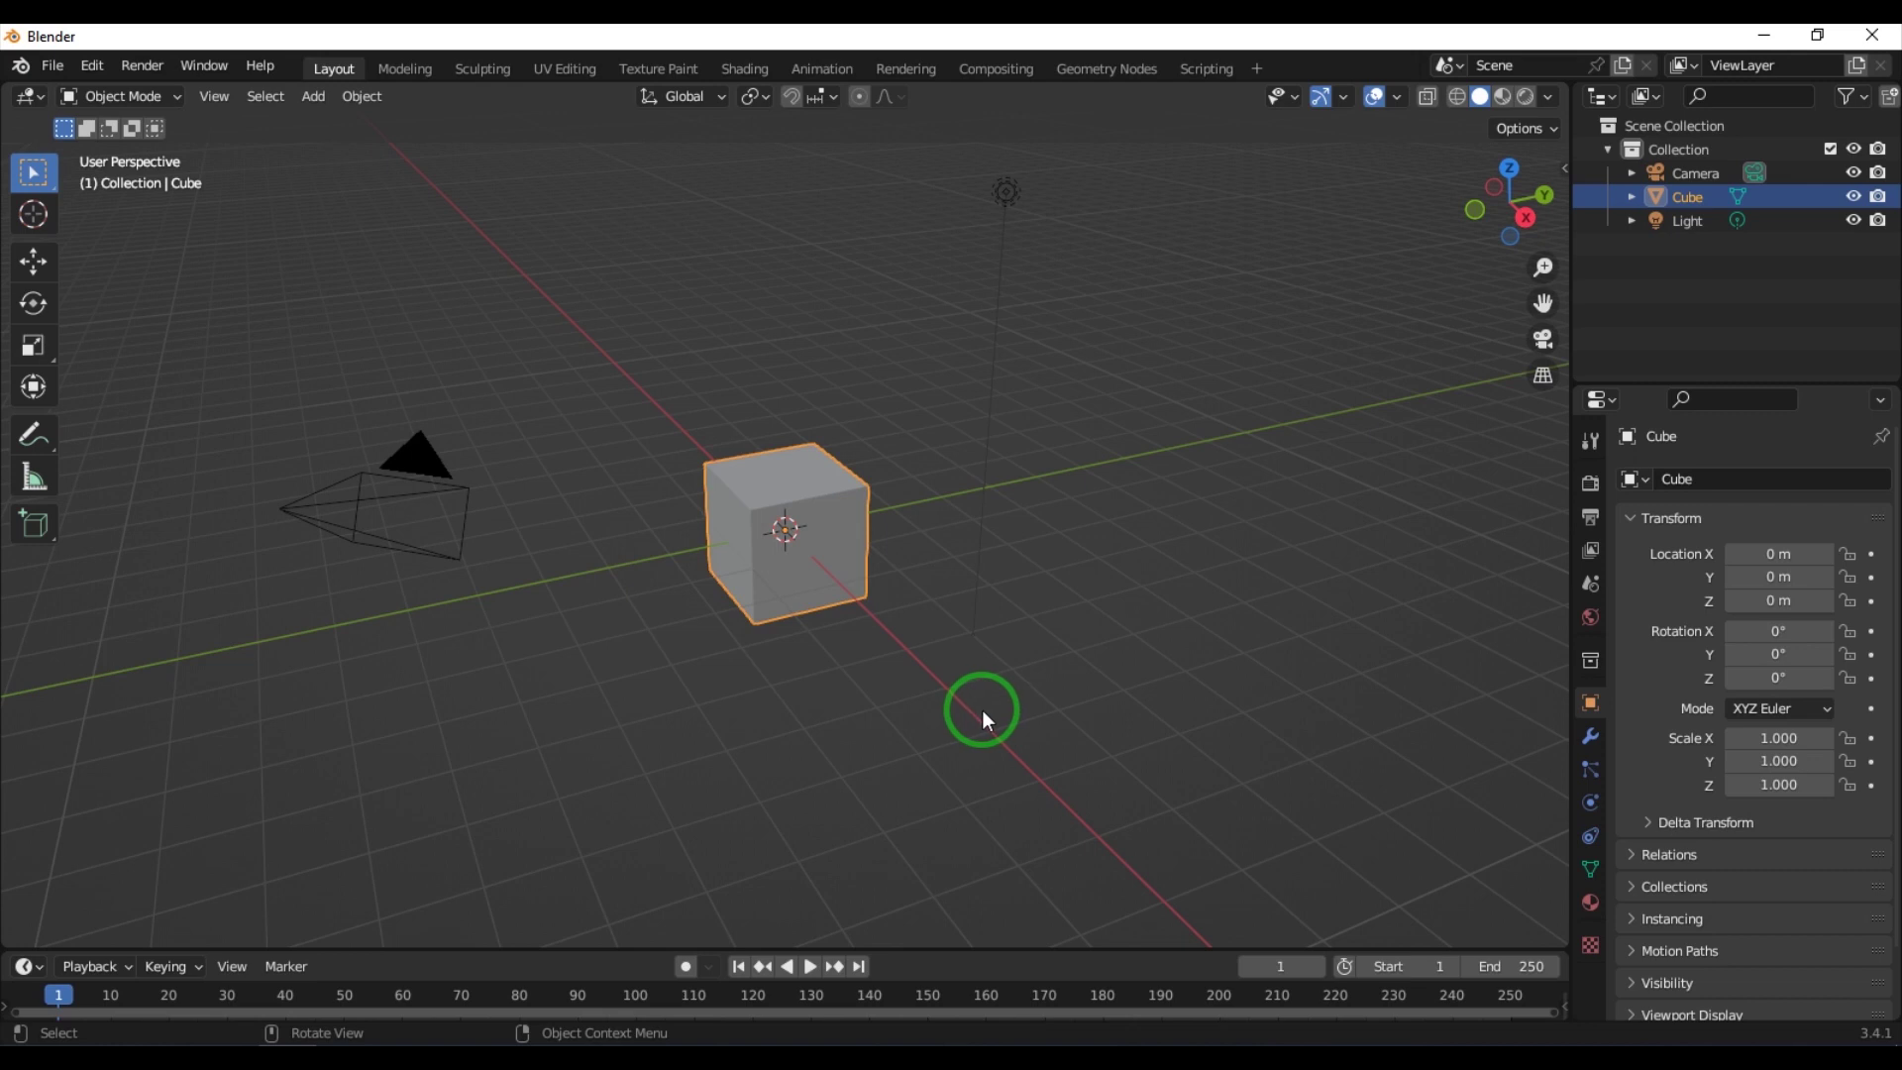
Step: Activate the Move tool on the default cube and orbit and zoom the view around it
{"action": "left_click", "coordinate": [45, 263]}
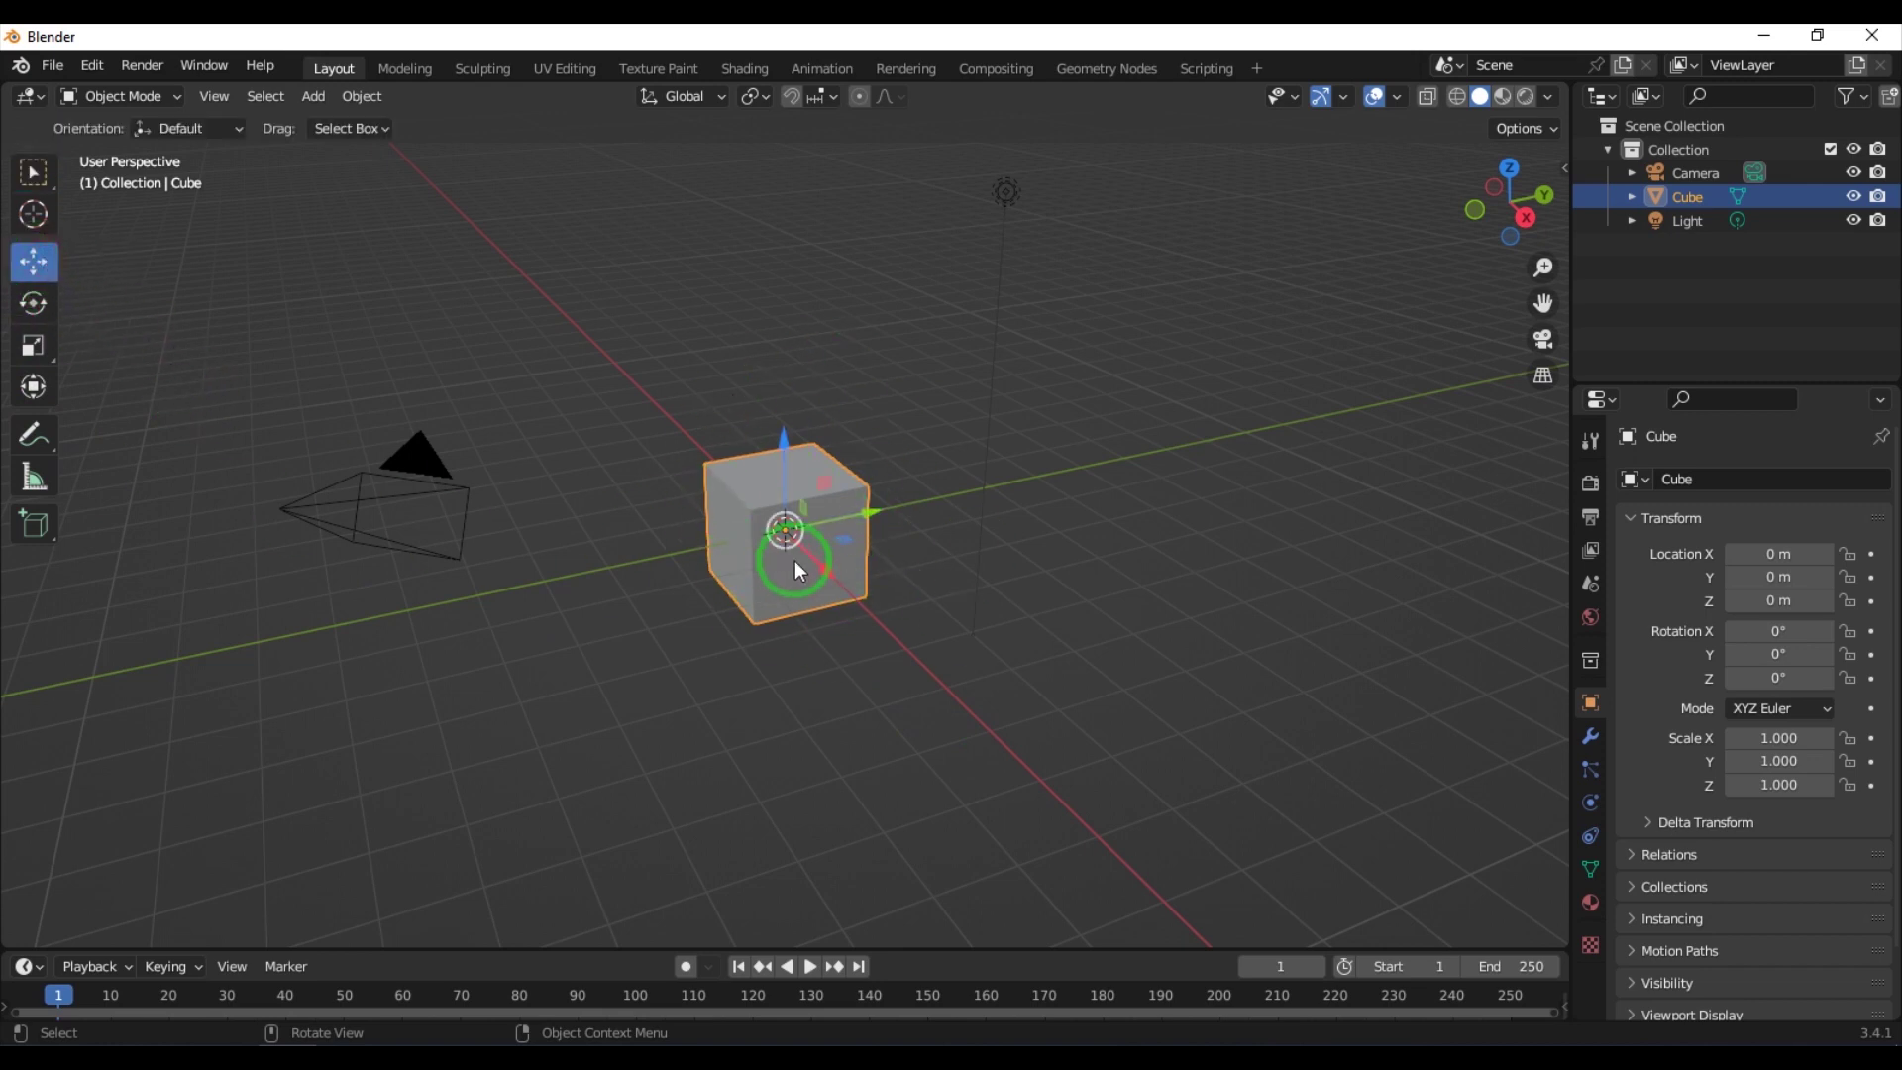
{"action": "mouse_move", "coordinate": [700, 694]}
{"action": "middle_mouse_down"}
{"action": "mouse_move", "coordinate": [696, 722]}
{"action": "mouse_move", "coordinate": [866, 693]}
{"action": "mouse_move", "coordinate": [712, 696]}
{"action": "mouse_move", "coordinate": [716, 681]}
{"action": "middle_mouse_up"}
{"action": "scroll", "coordinate": [717, 680], "scroll_direction": "up", "scroll_amount": 3}
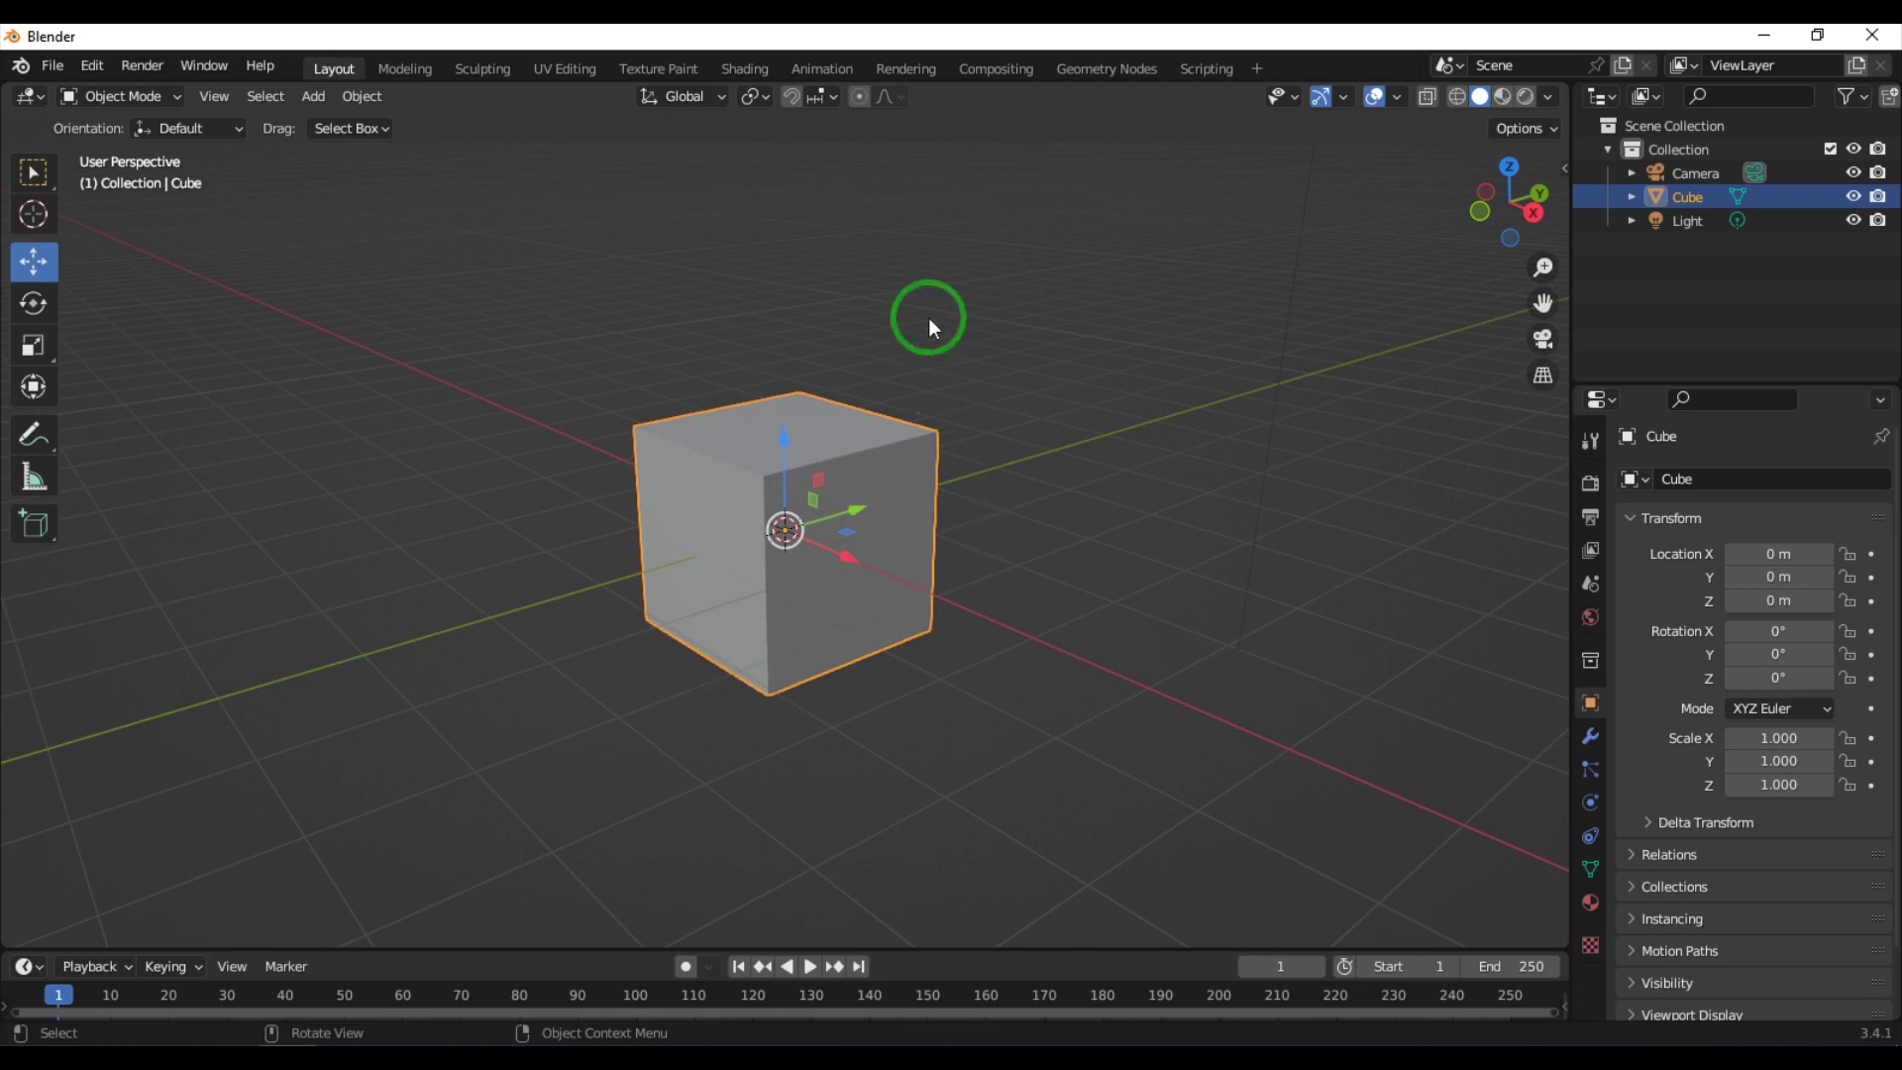
{"action": "middle_click_drag", "start_coordinate": [956, 701], "coordinate": [886, 353]}
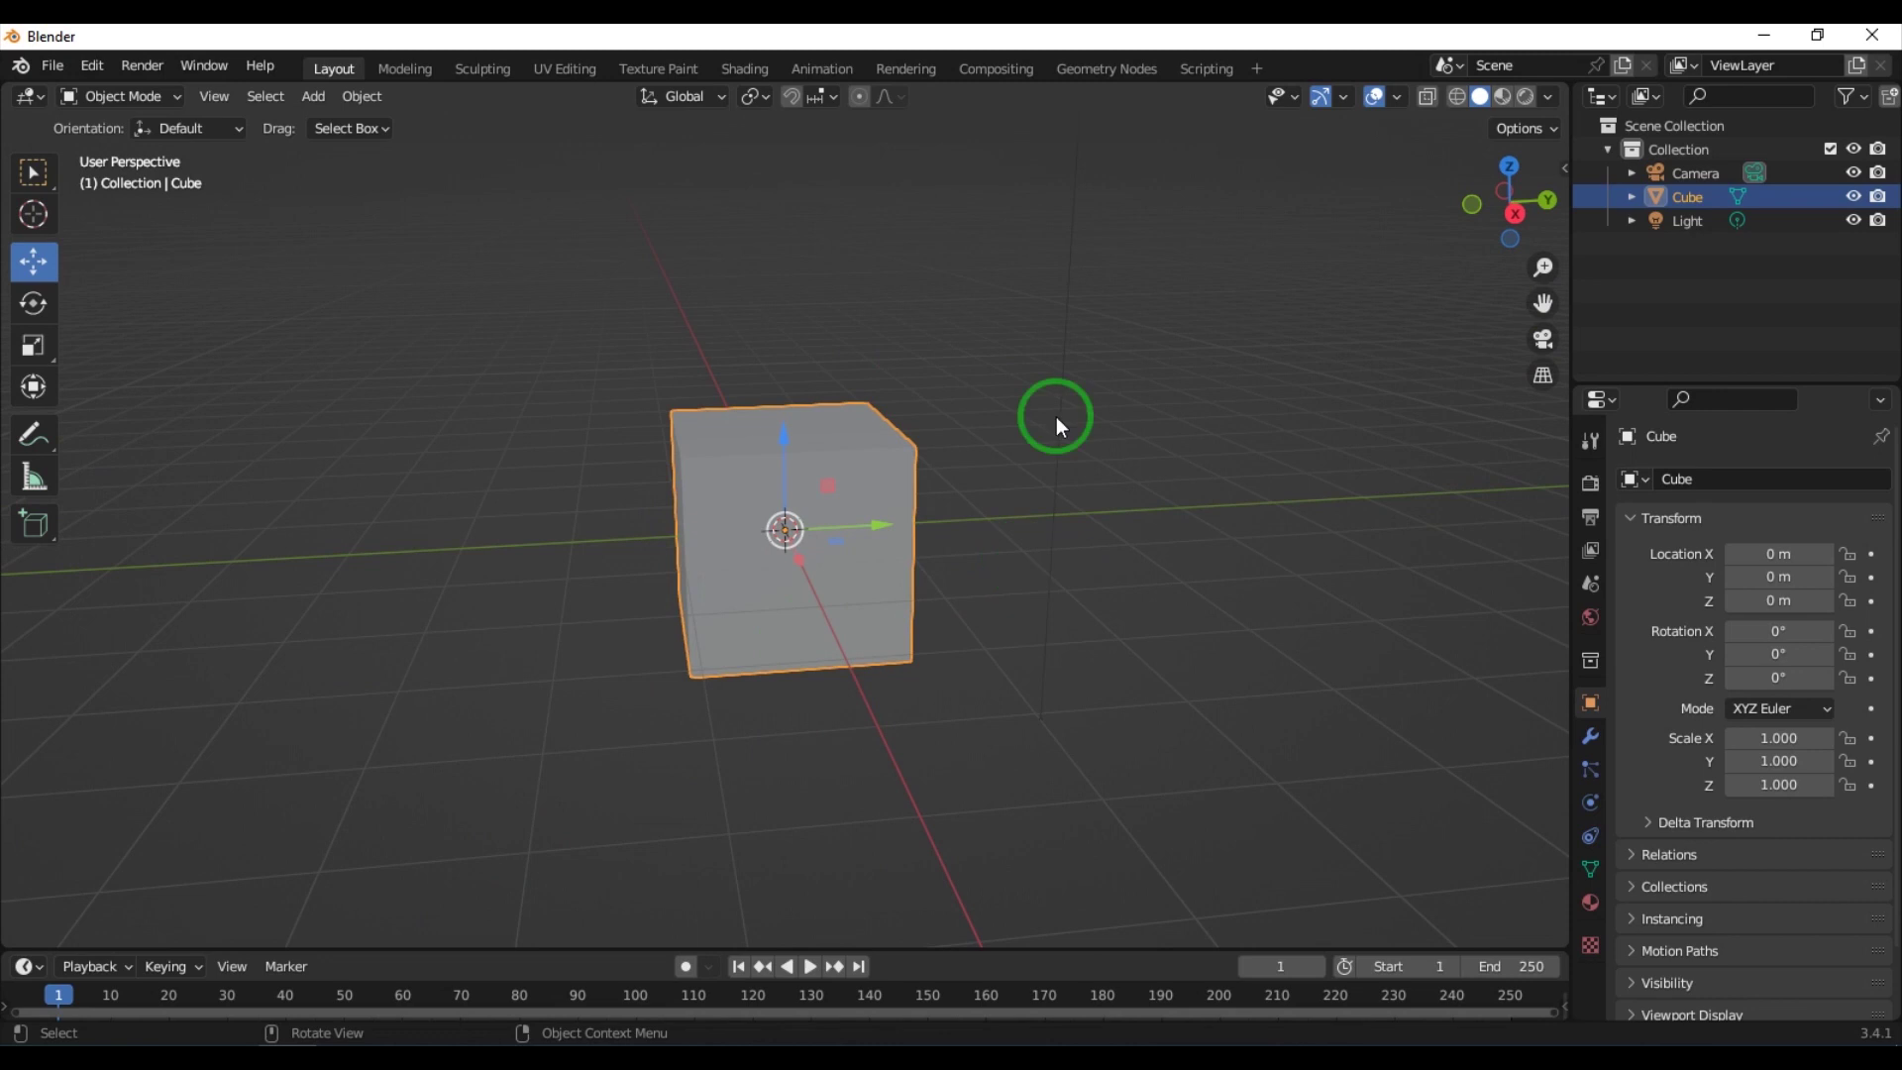
{"action": "mouse_move", "coordinate": [671, 768]}
{"action": "middle_mouse_down"}
{"action": "mouse_move", "coordinate": [825, 775]}
{"action": "mouse_move", "coordinate": [704, 769]}
{"action": "middle_mouse_up"}
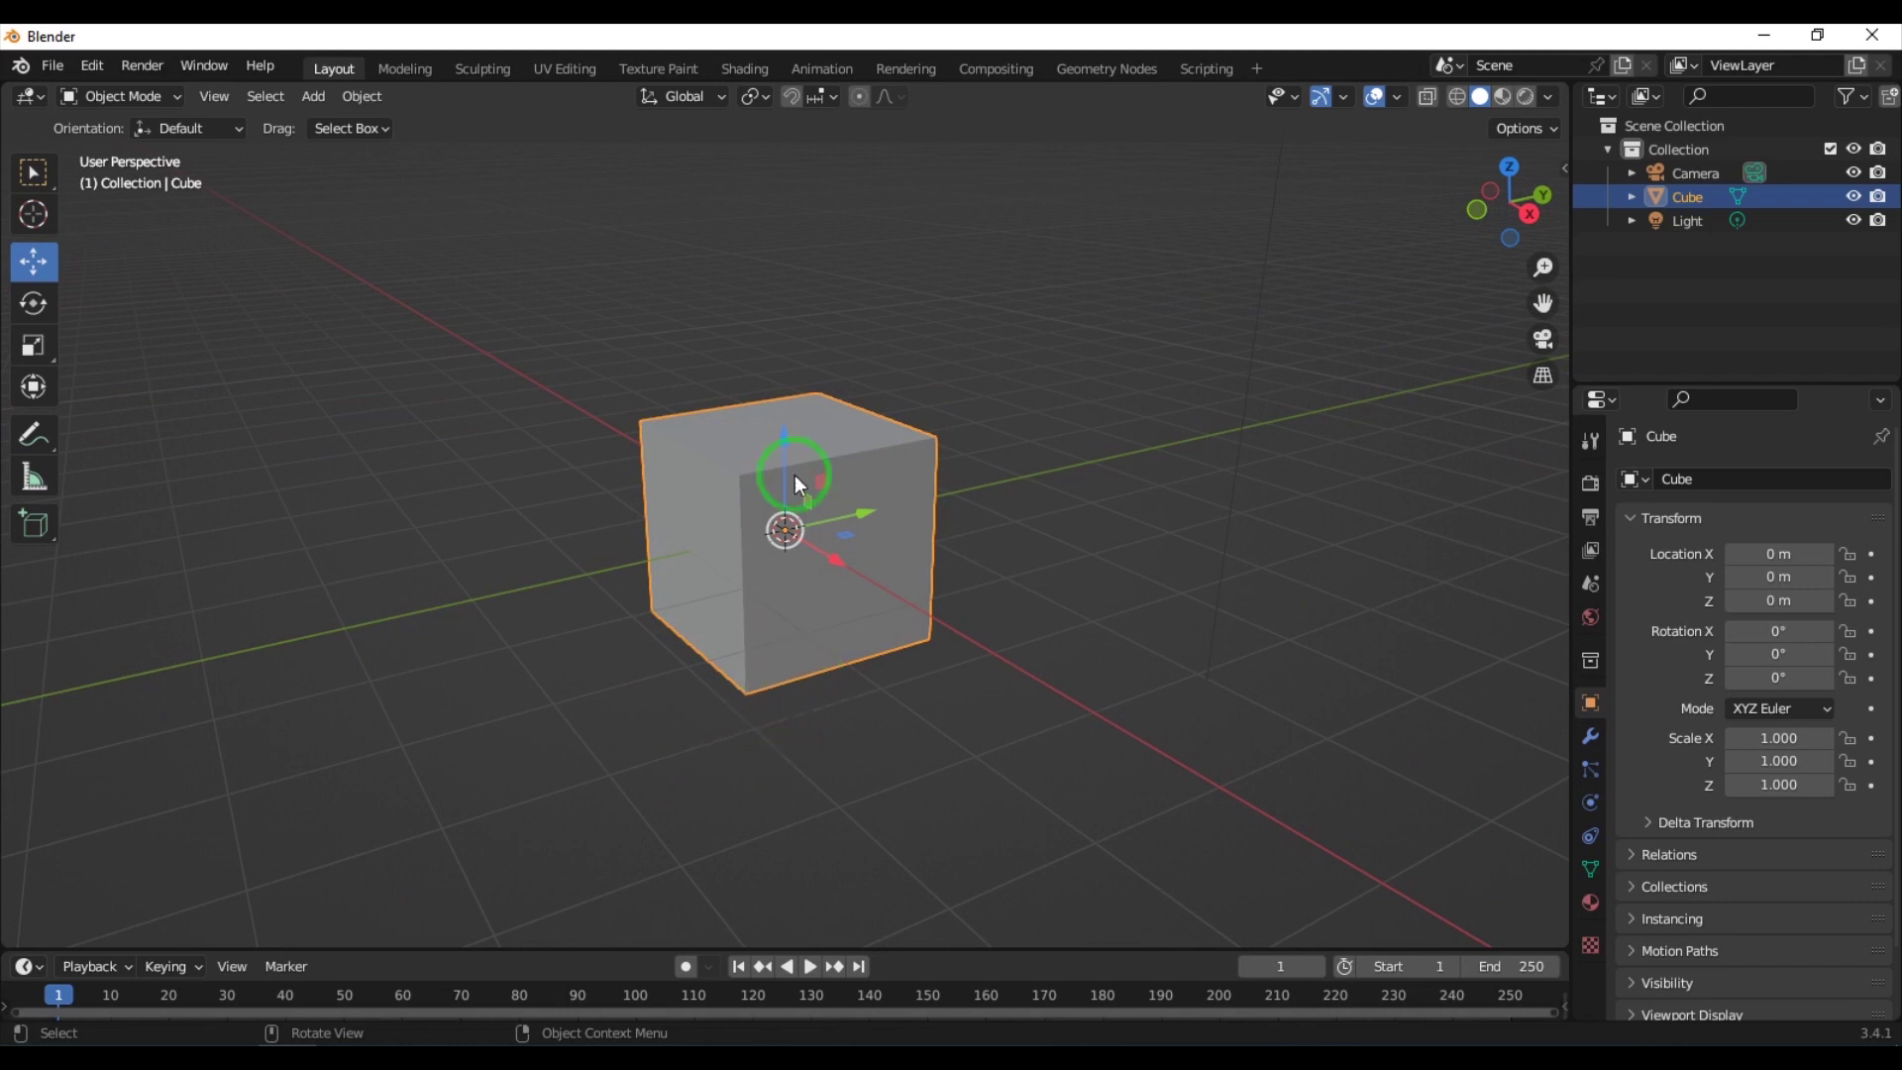
{"action": "left_click", "coordinate": [757, 97]}
{"action": "left_click", "coordinate": [759, 99]}
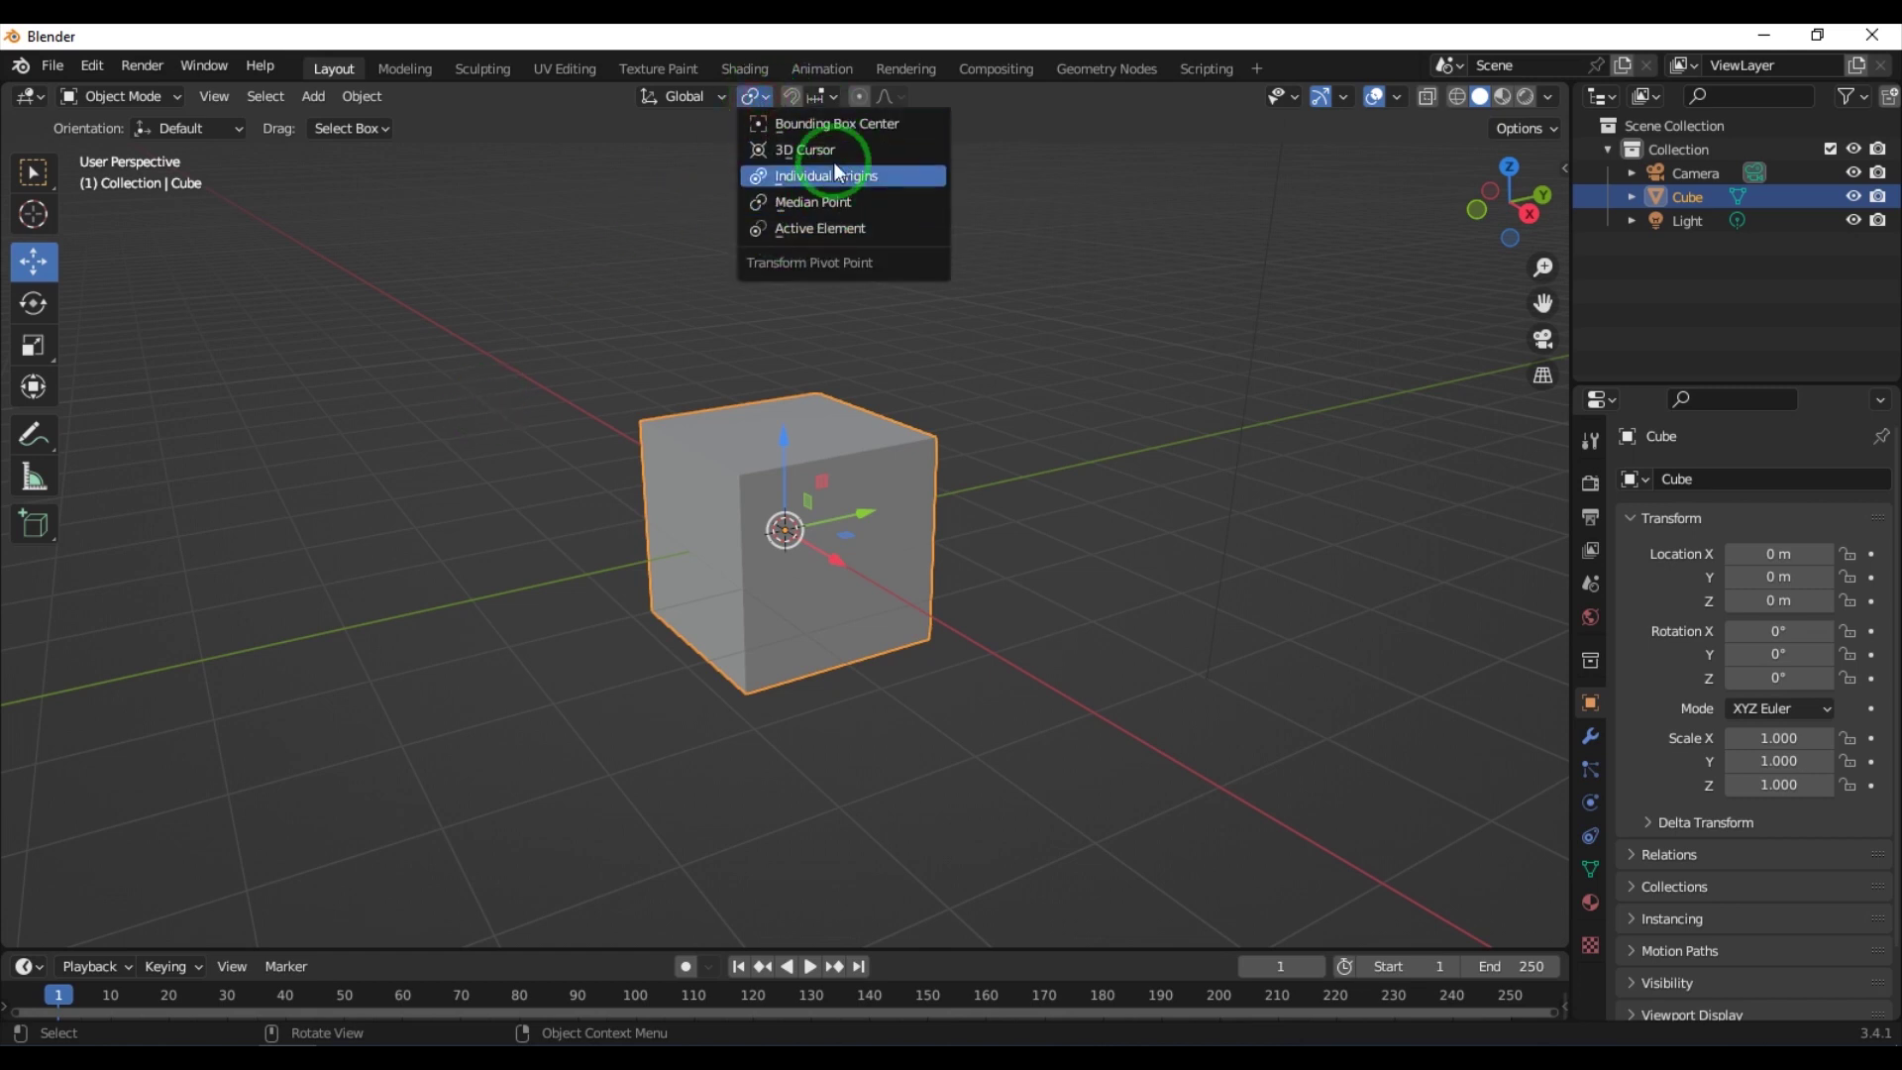
{"action": "left_click", "coordinate": [438, 390]}
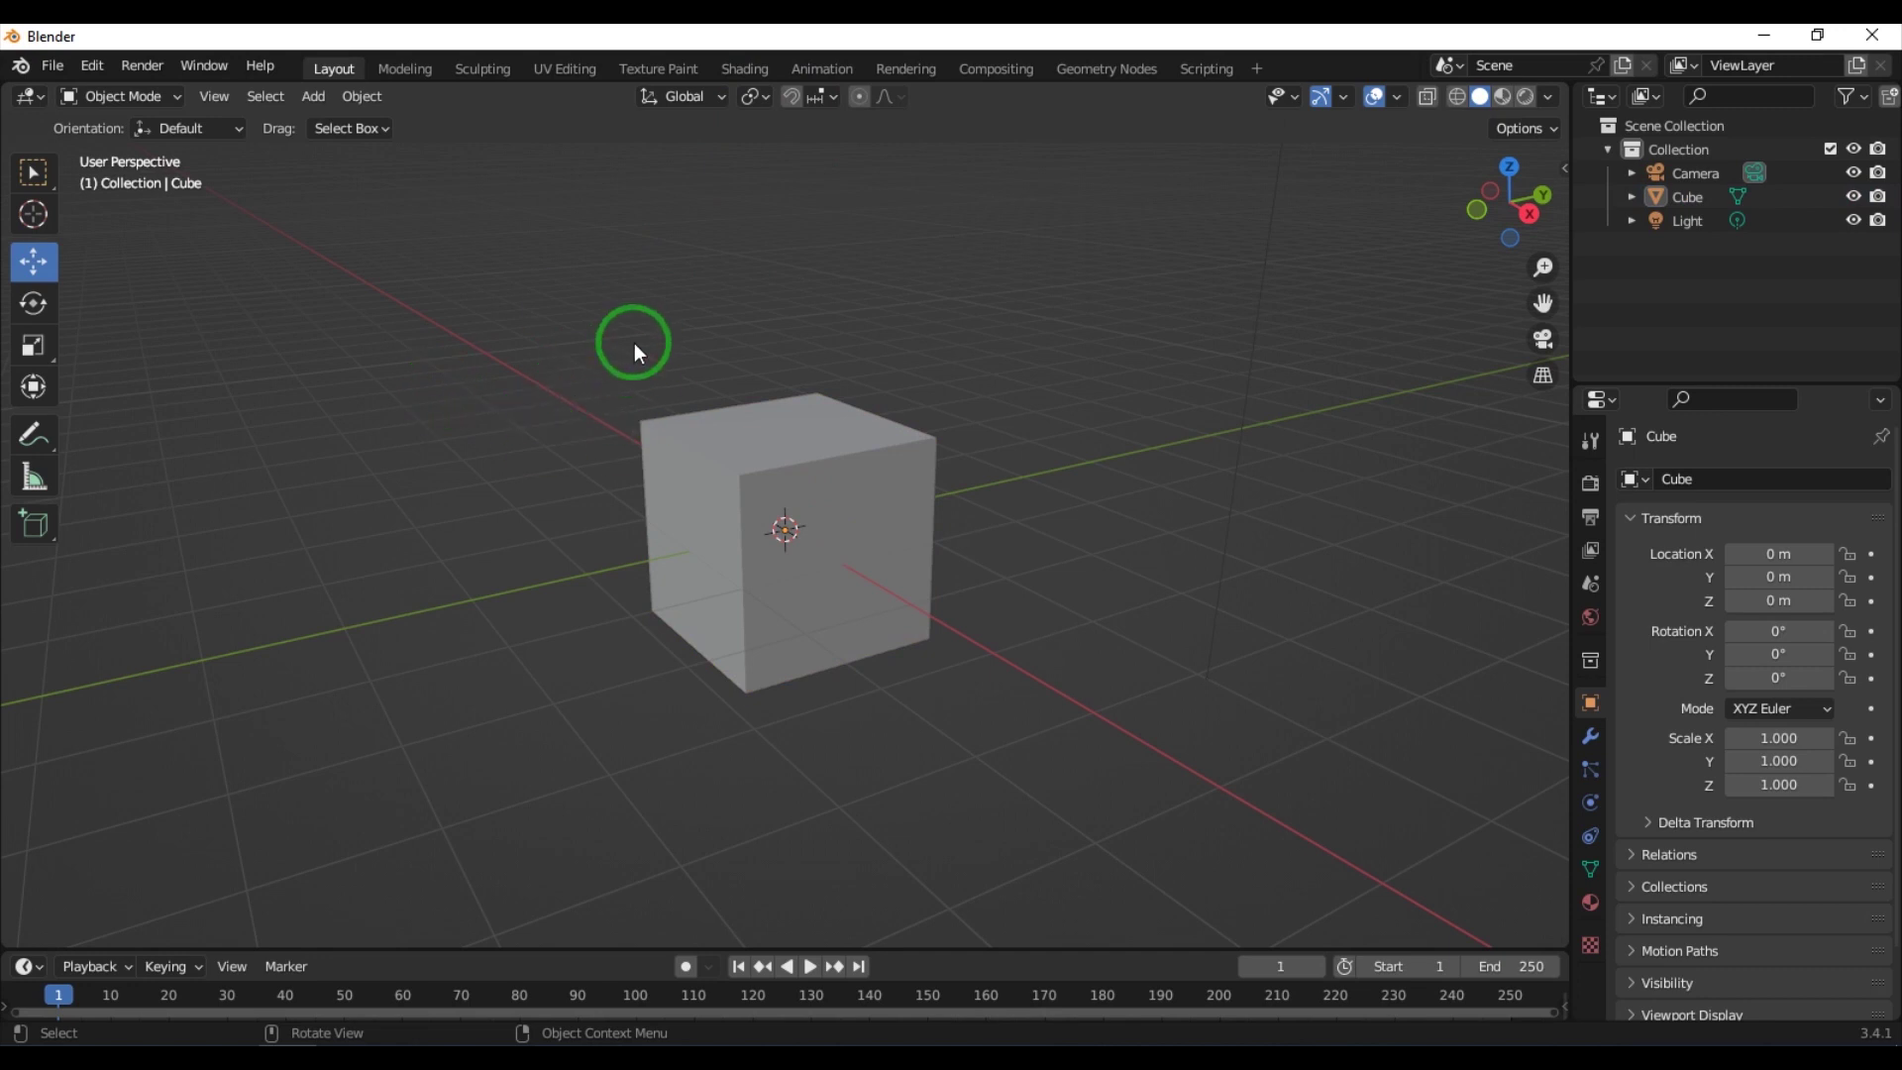
{"action": "key", "text": "period"}
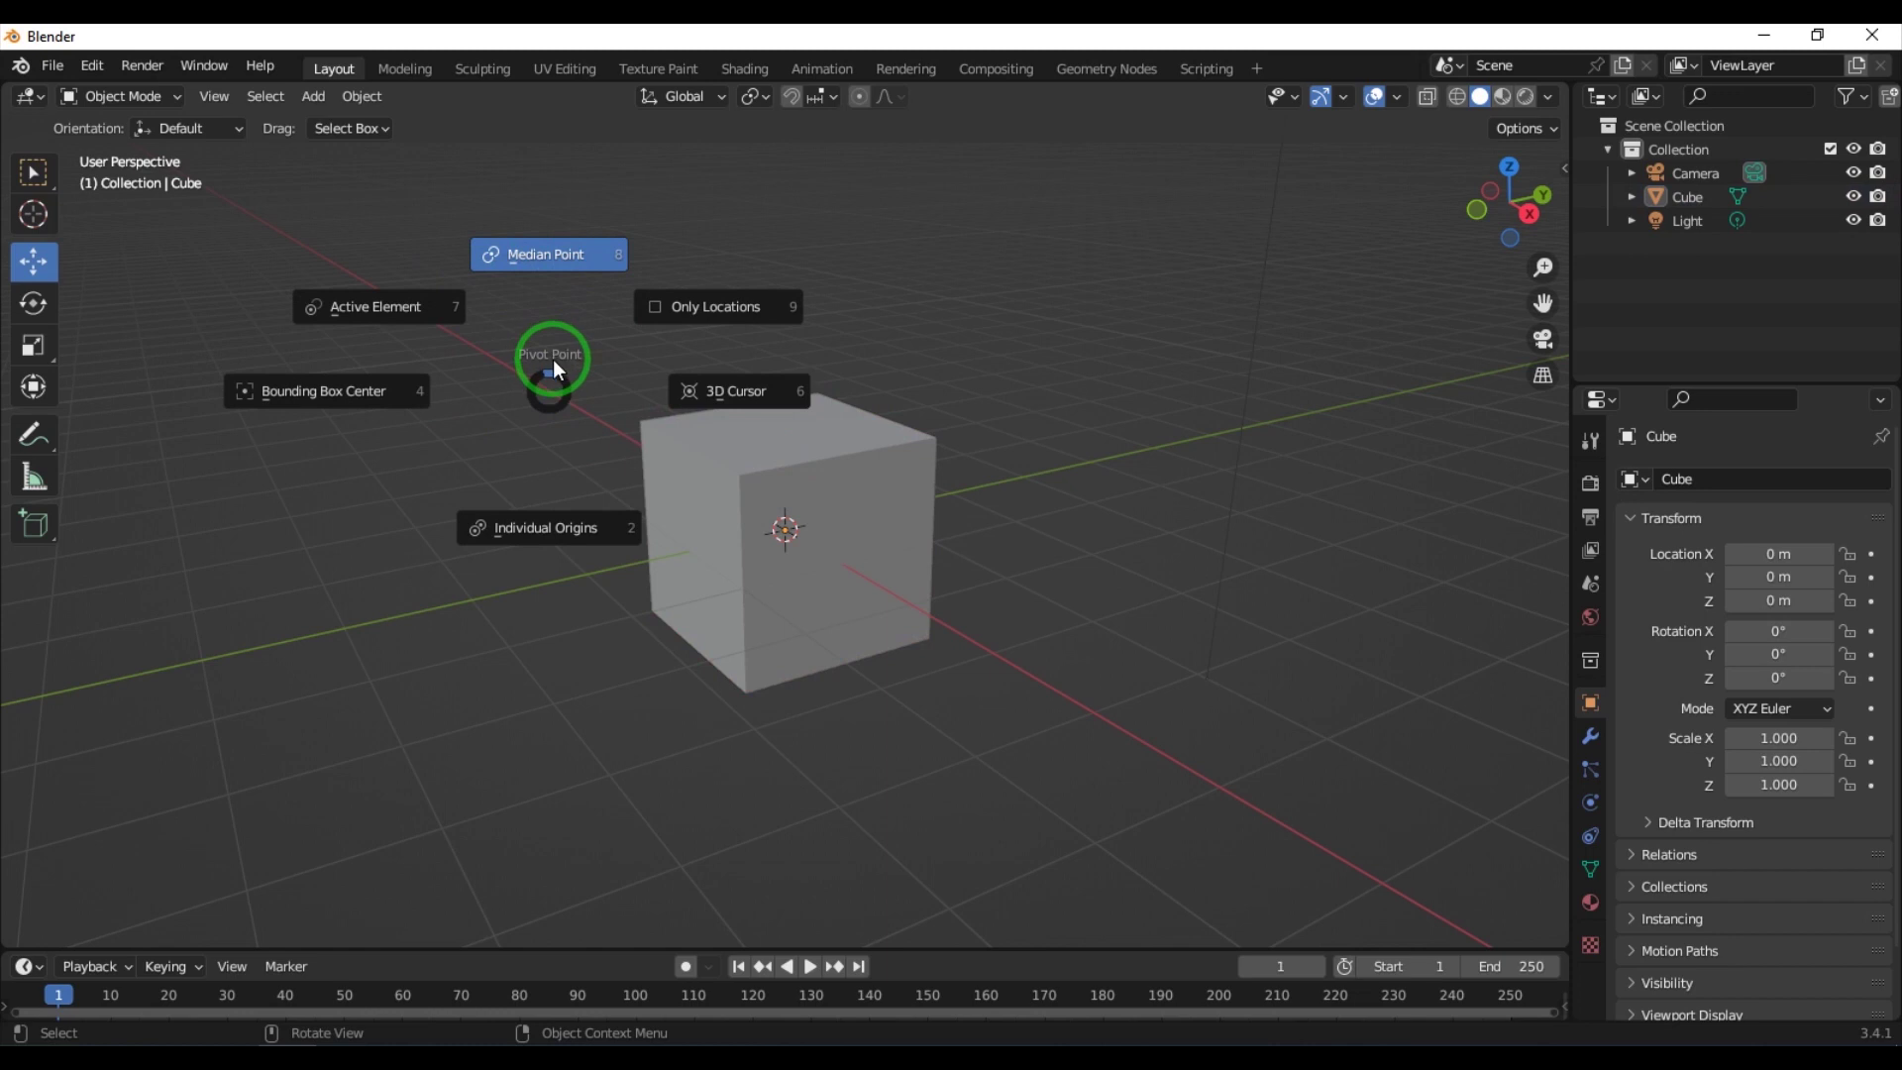
{"action": "left_click", "coordinate": [551, 384]}
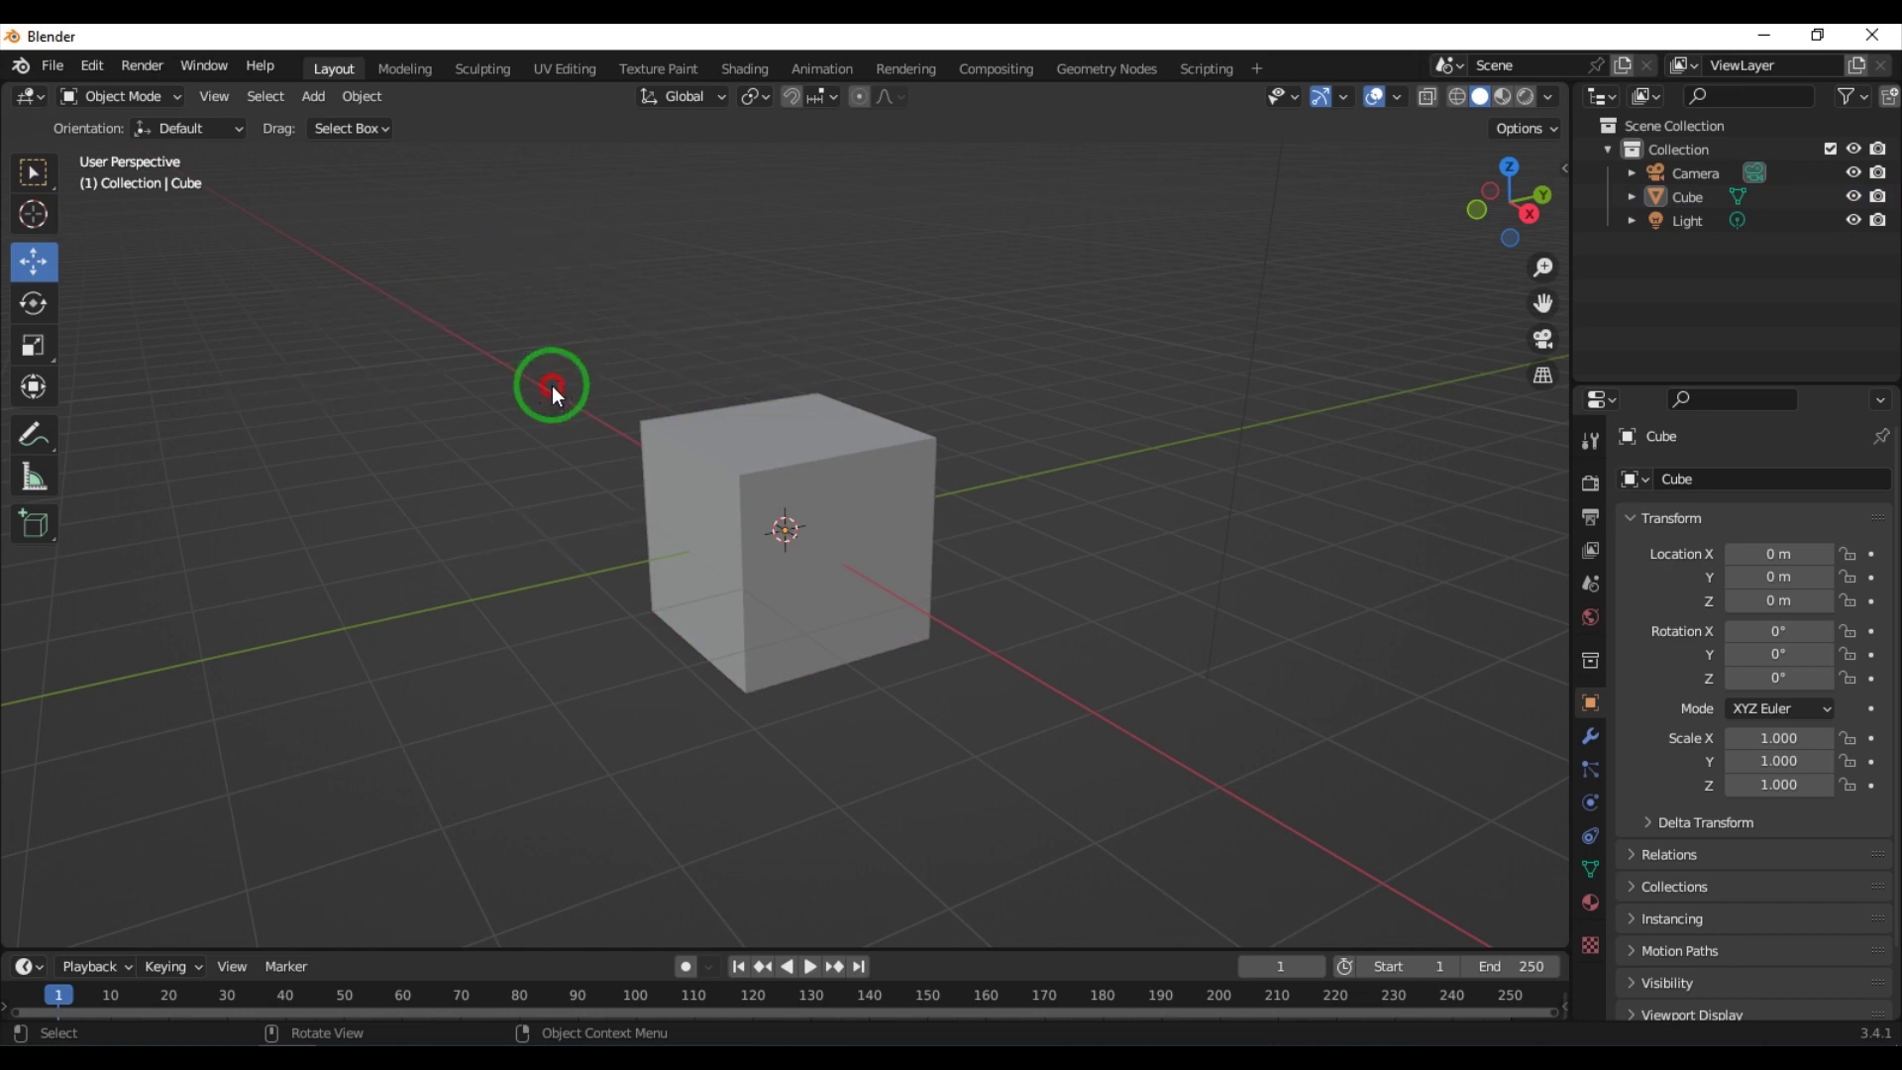
{"action": "left_click", "coordinate": [823, 482]}
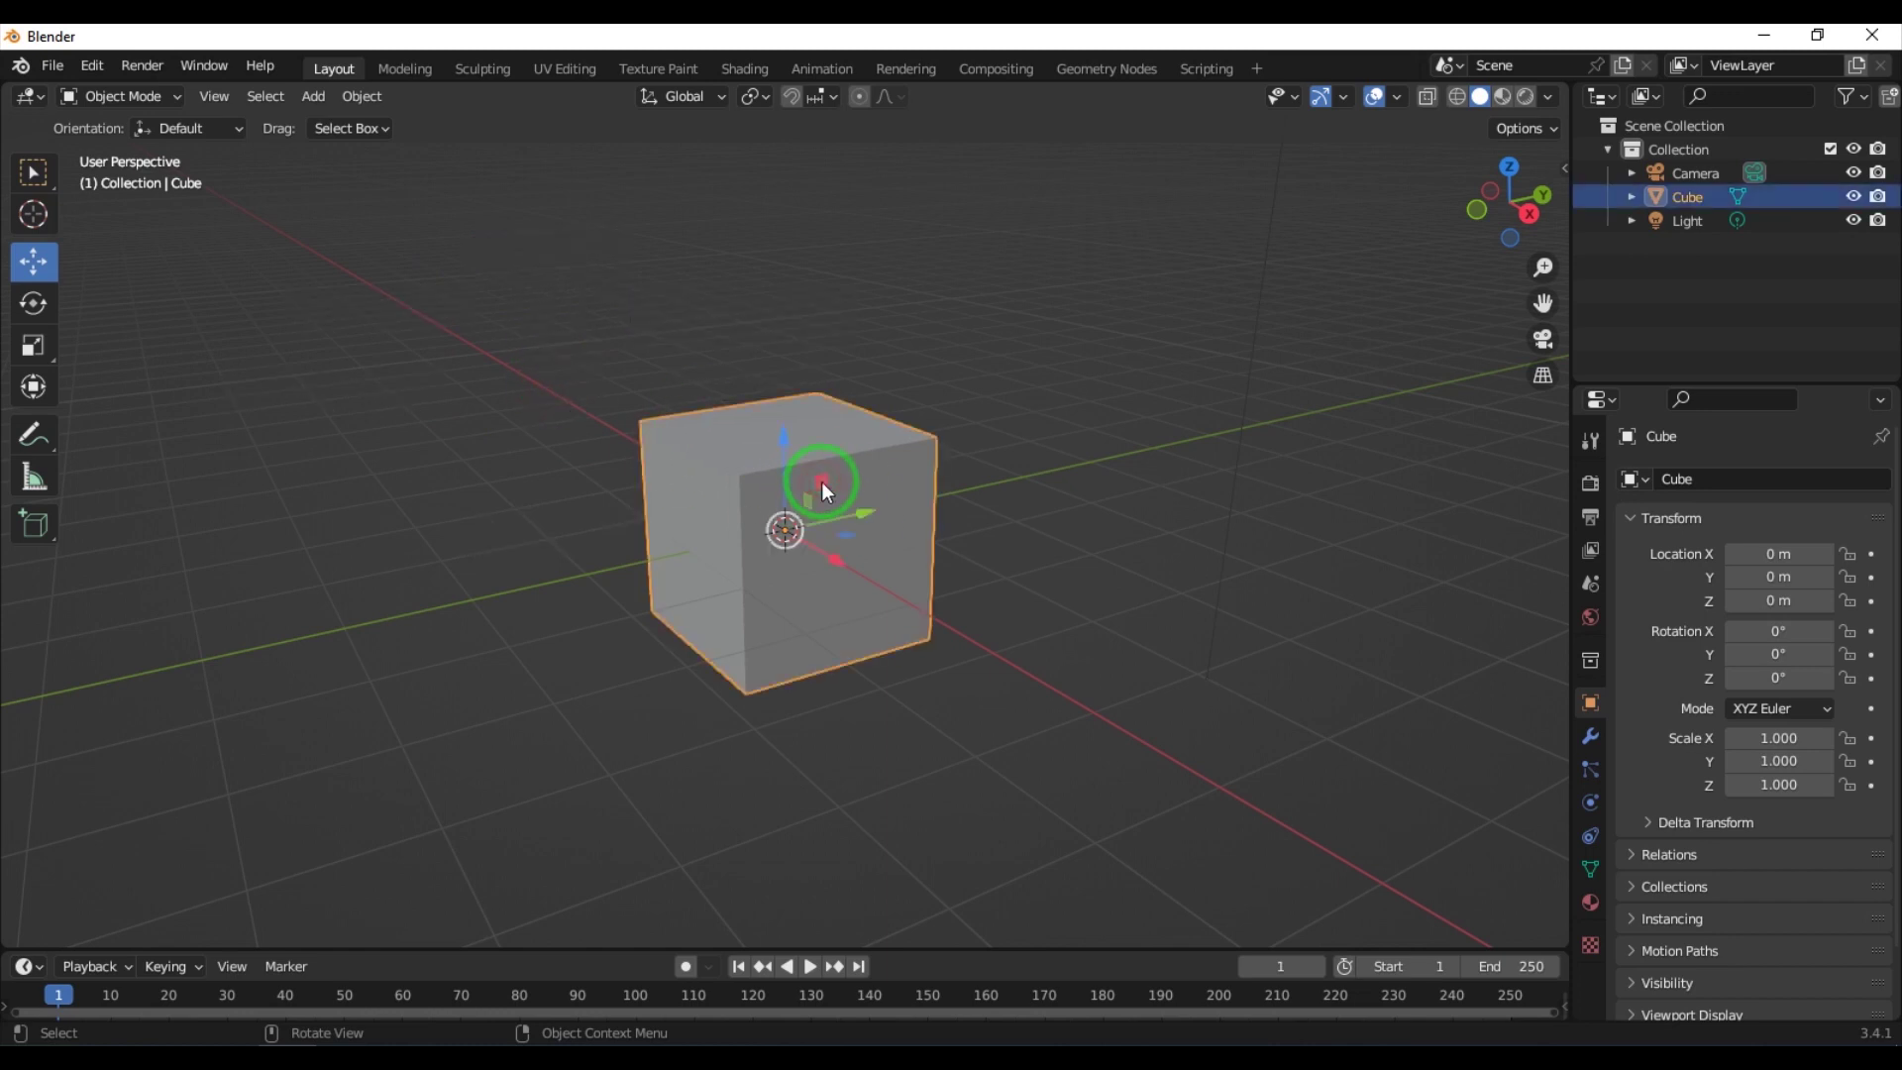
{"action": "scroll", "coordinate": [910, 706], "scroll_direction": "down", "scroll_amount": 3}
{"action": "middle_click_drag", "start_coordinate": [909, 707], "coordinate": [860, 688]}
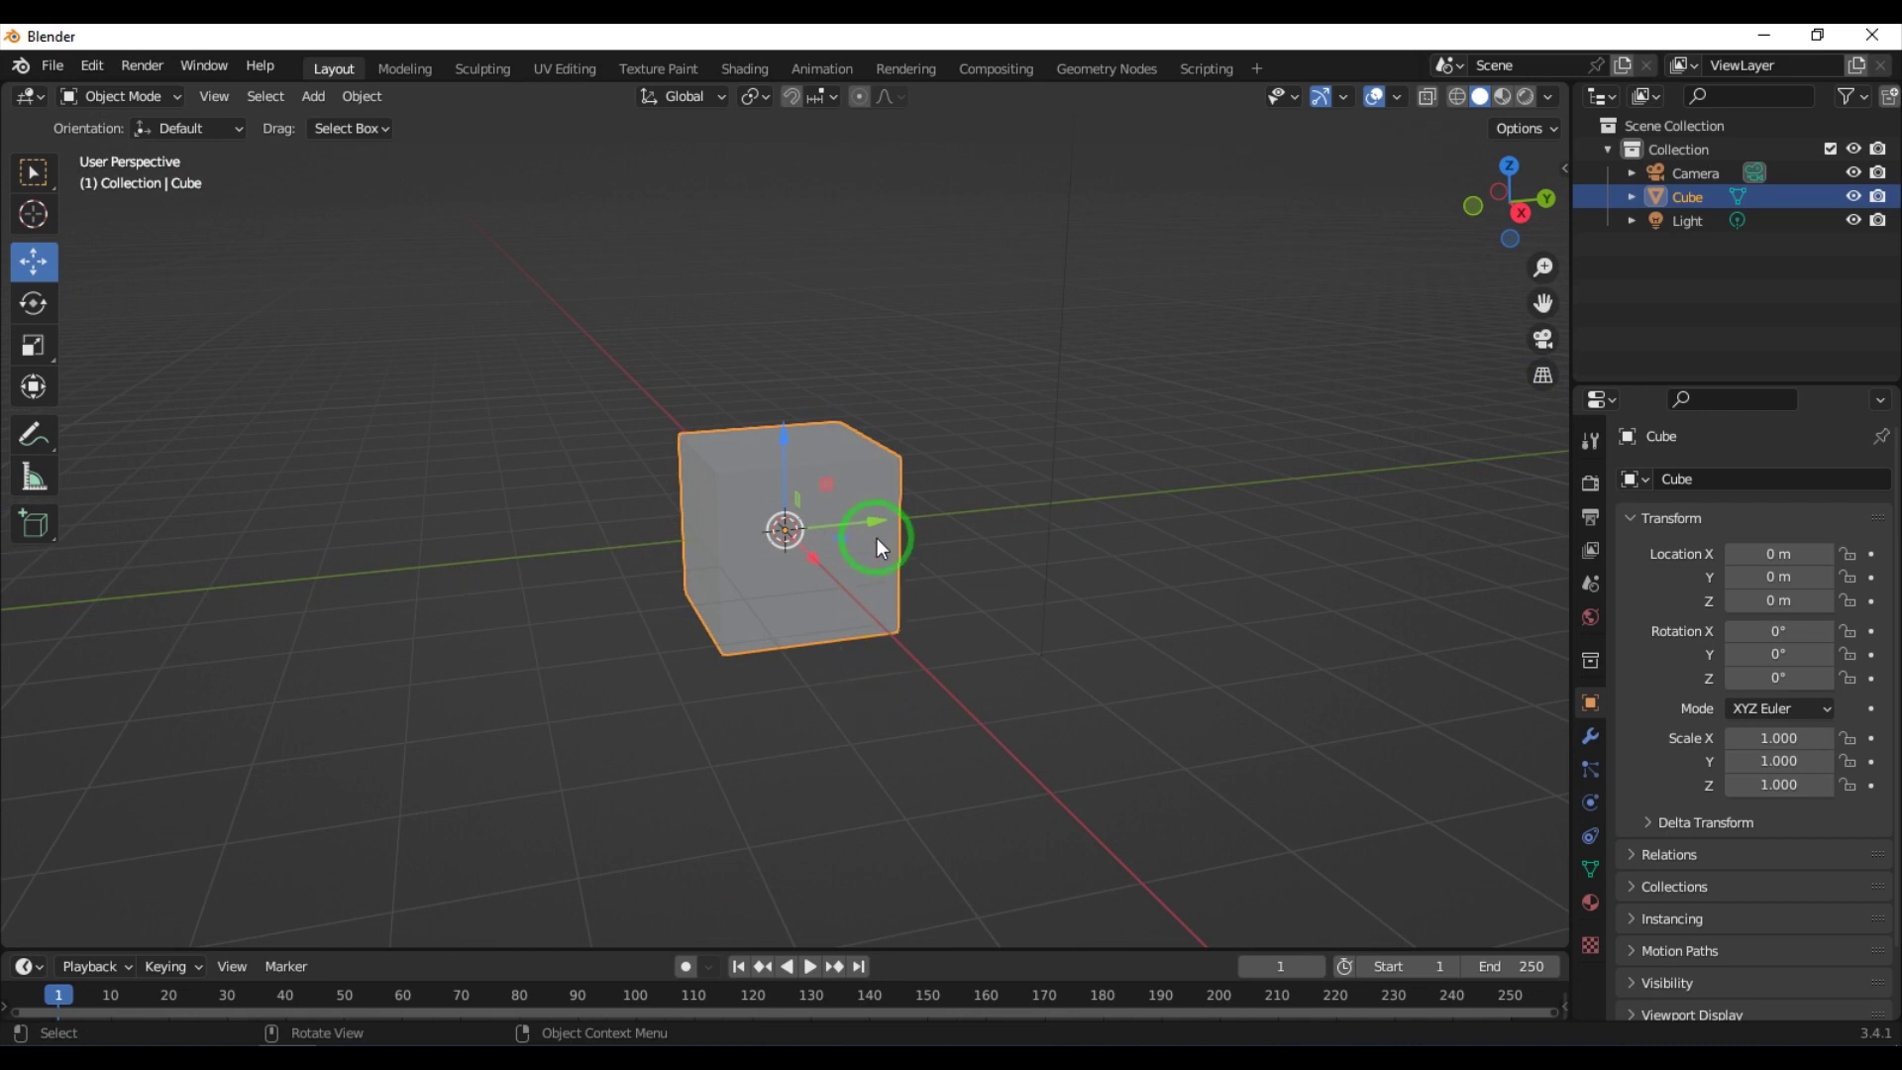
{"action": "left_click_drag", "start_coordinate": [876, 525], "coordinate": [1141, 657]}
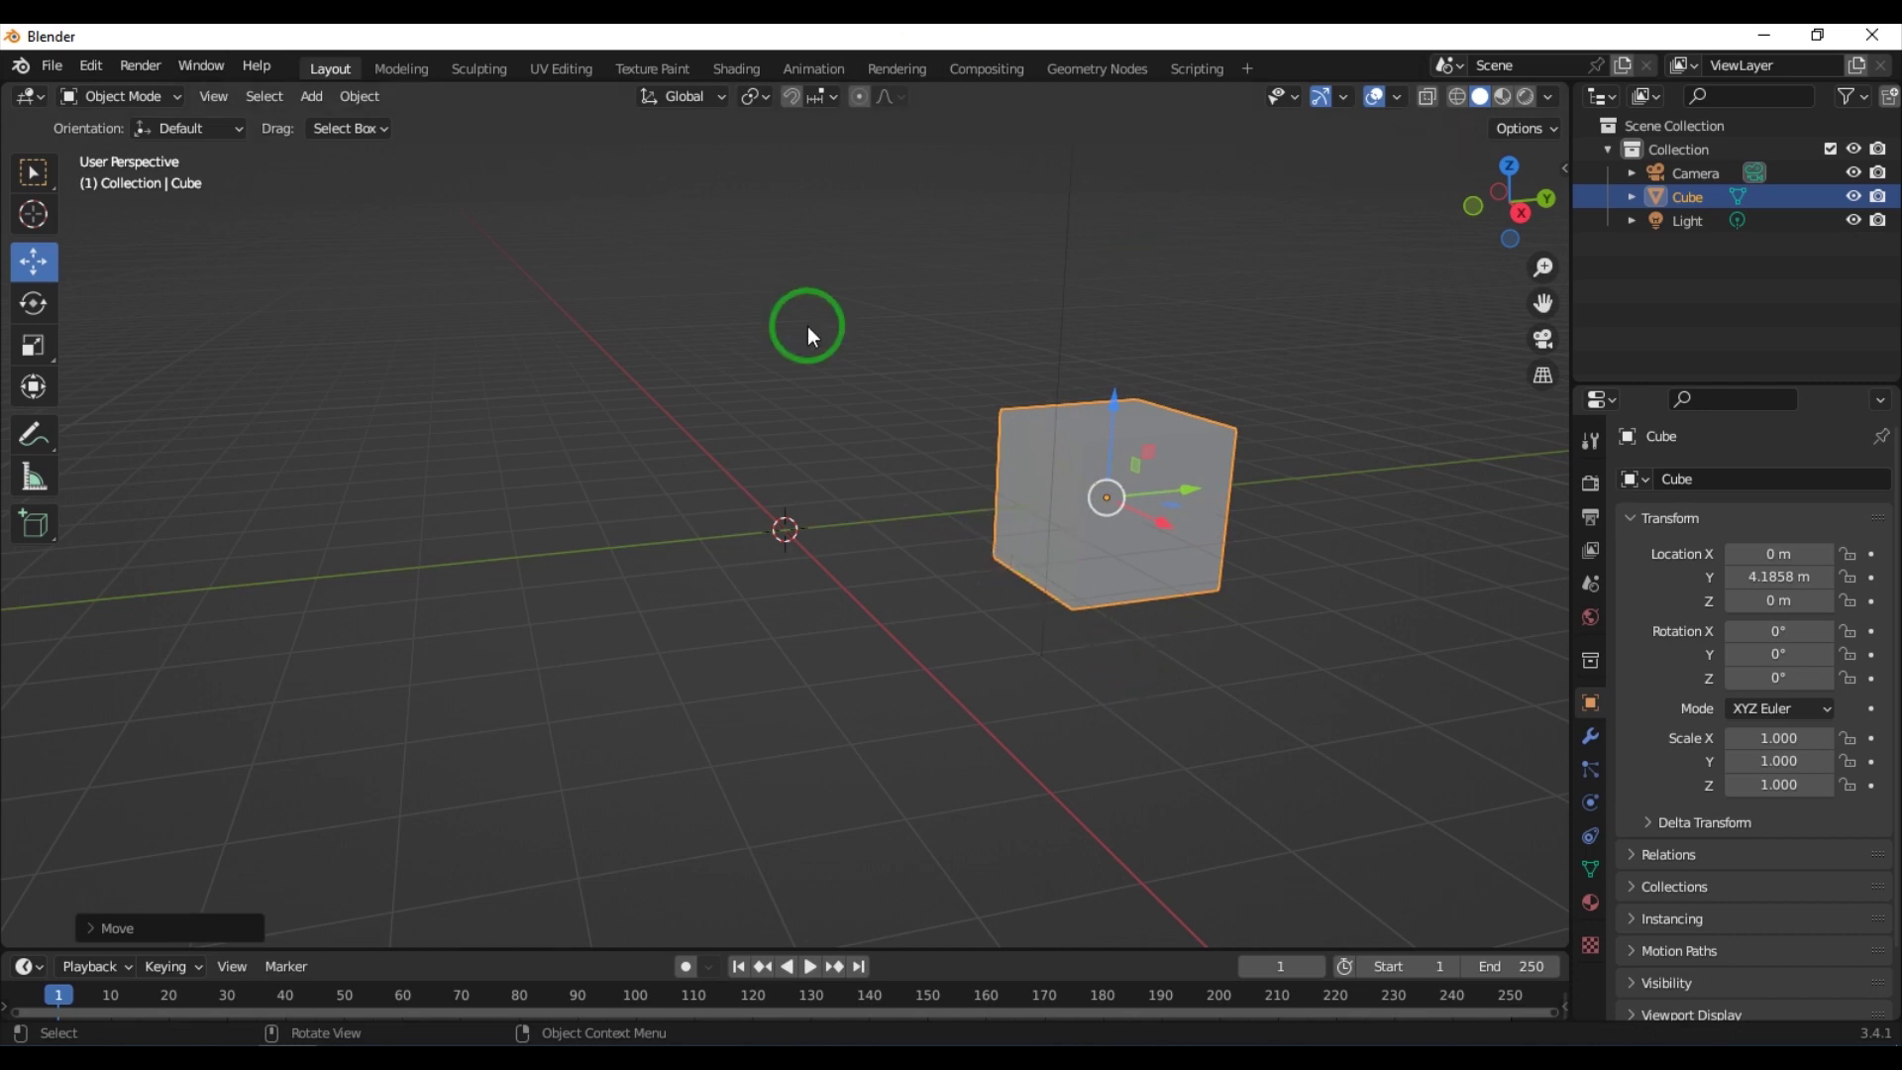
{"action": "left_click", "coordinate": [758, 99]}
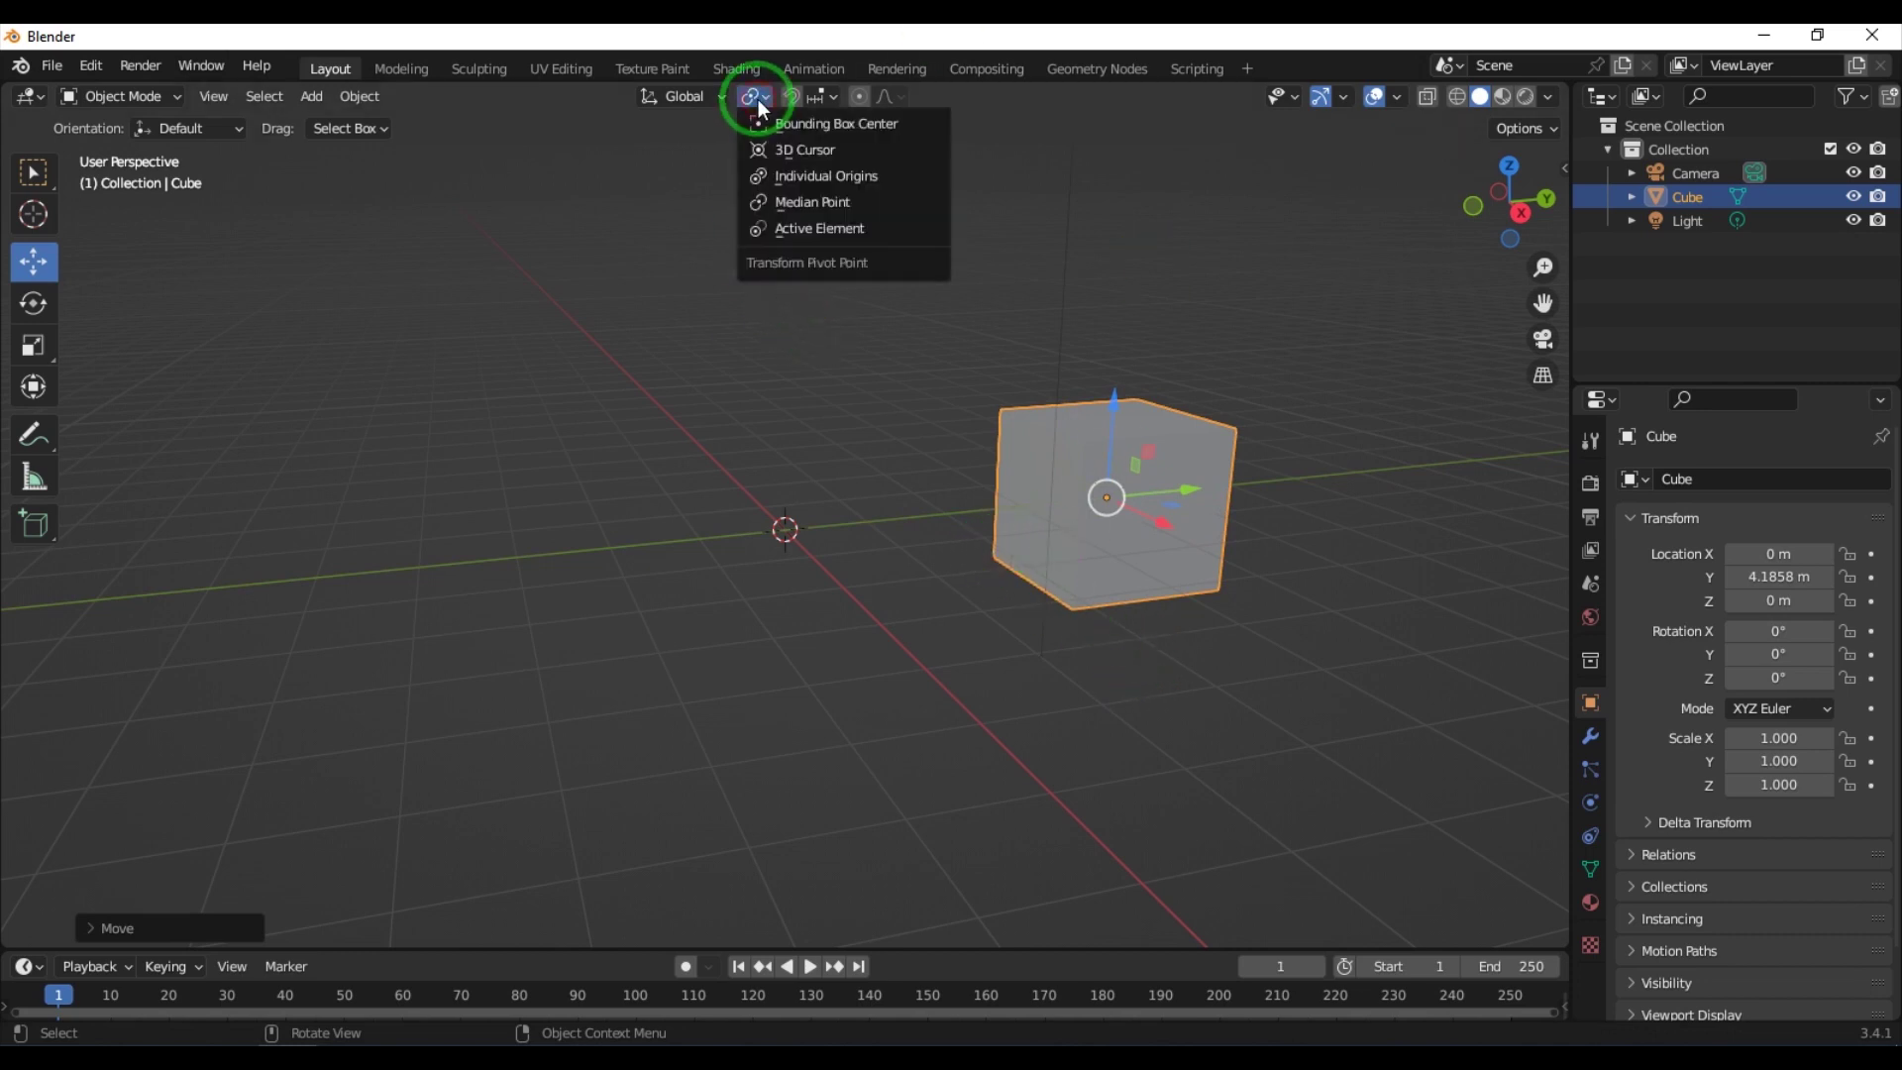
{"action": "left_click", "coordinate": [789, 150]}
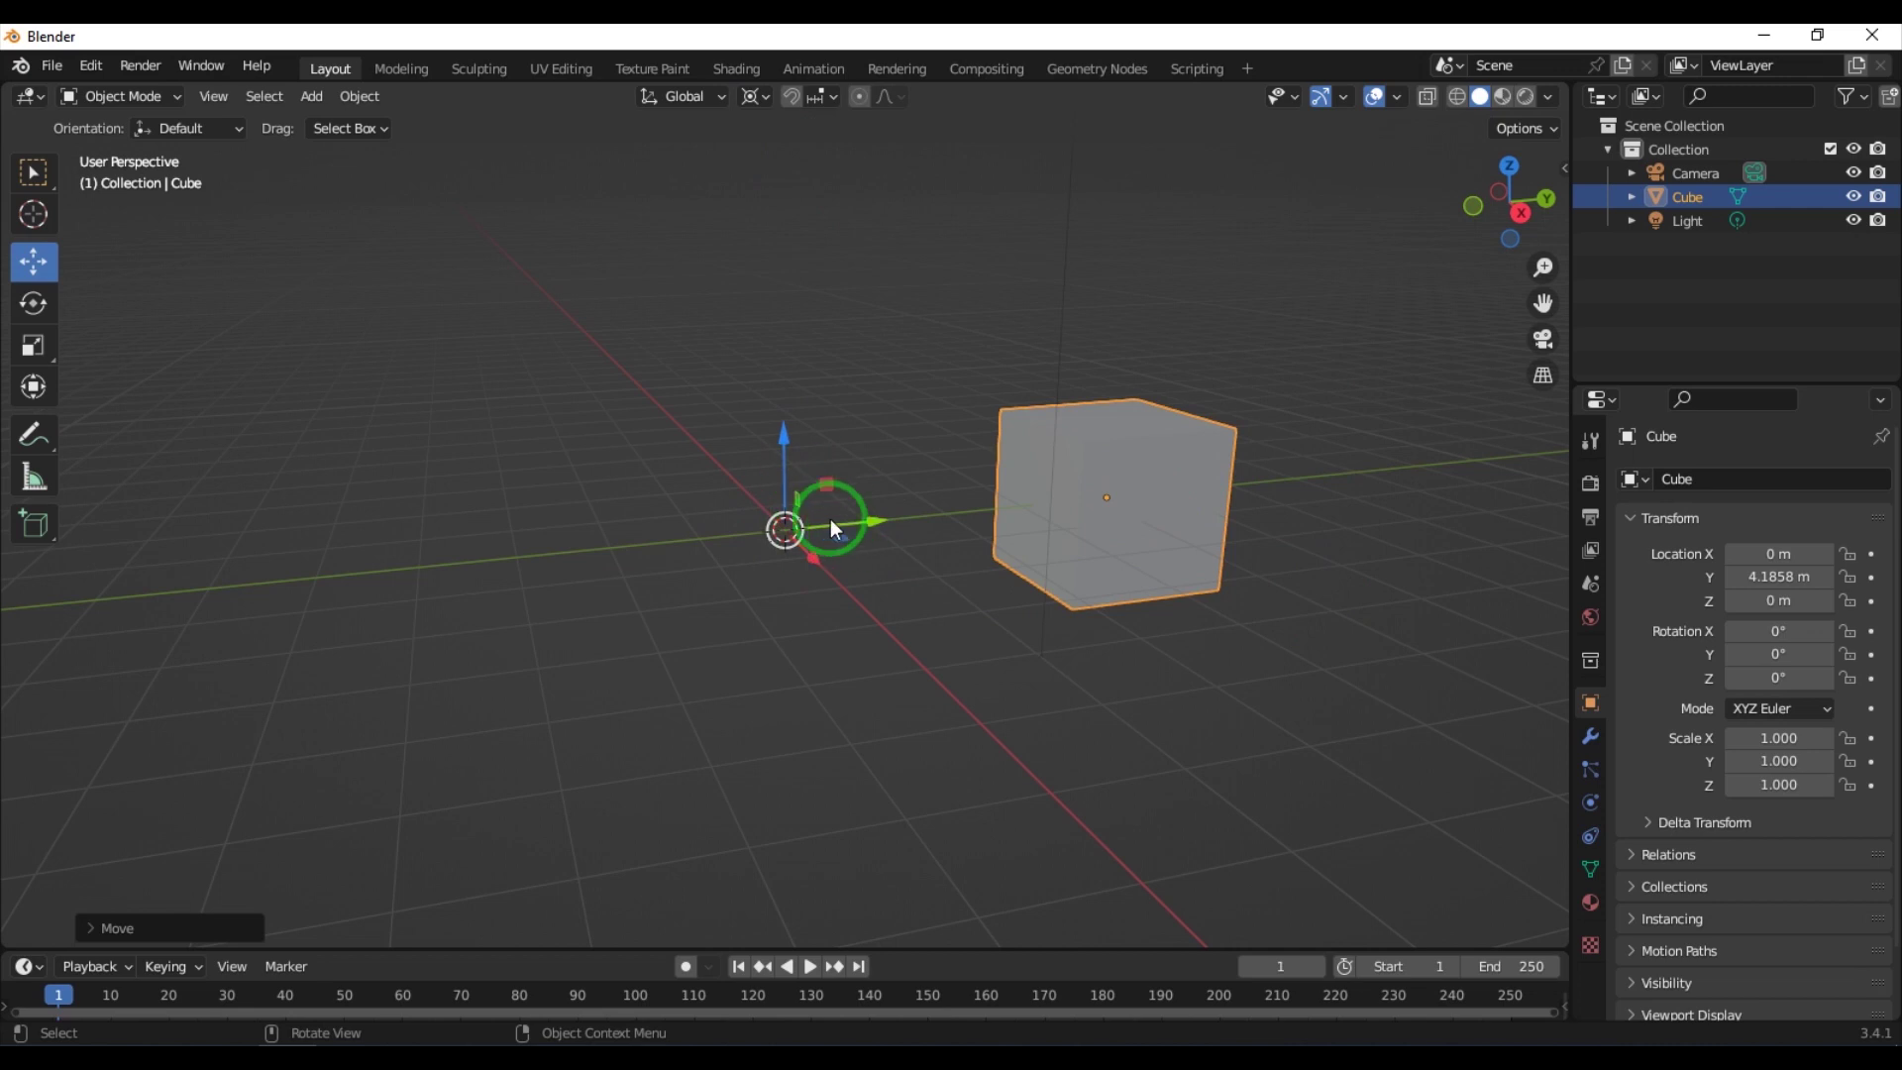
{"action": "left_click", "coordinate": [756, 96]}
{"action": "left_click", "coordinate": [787, 126]}
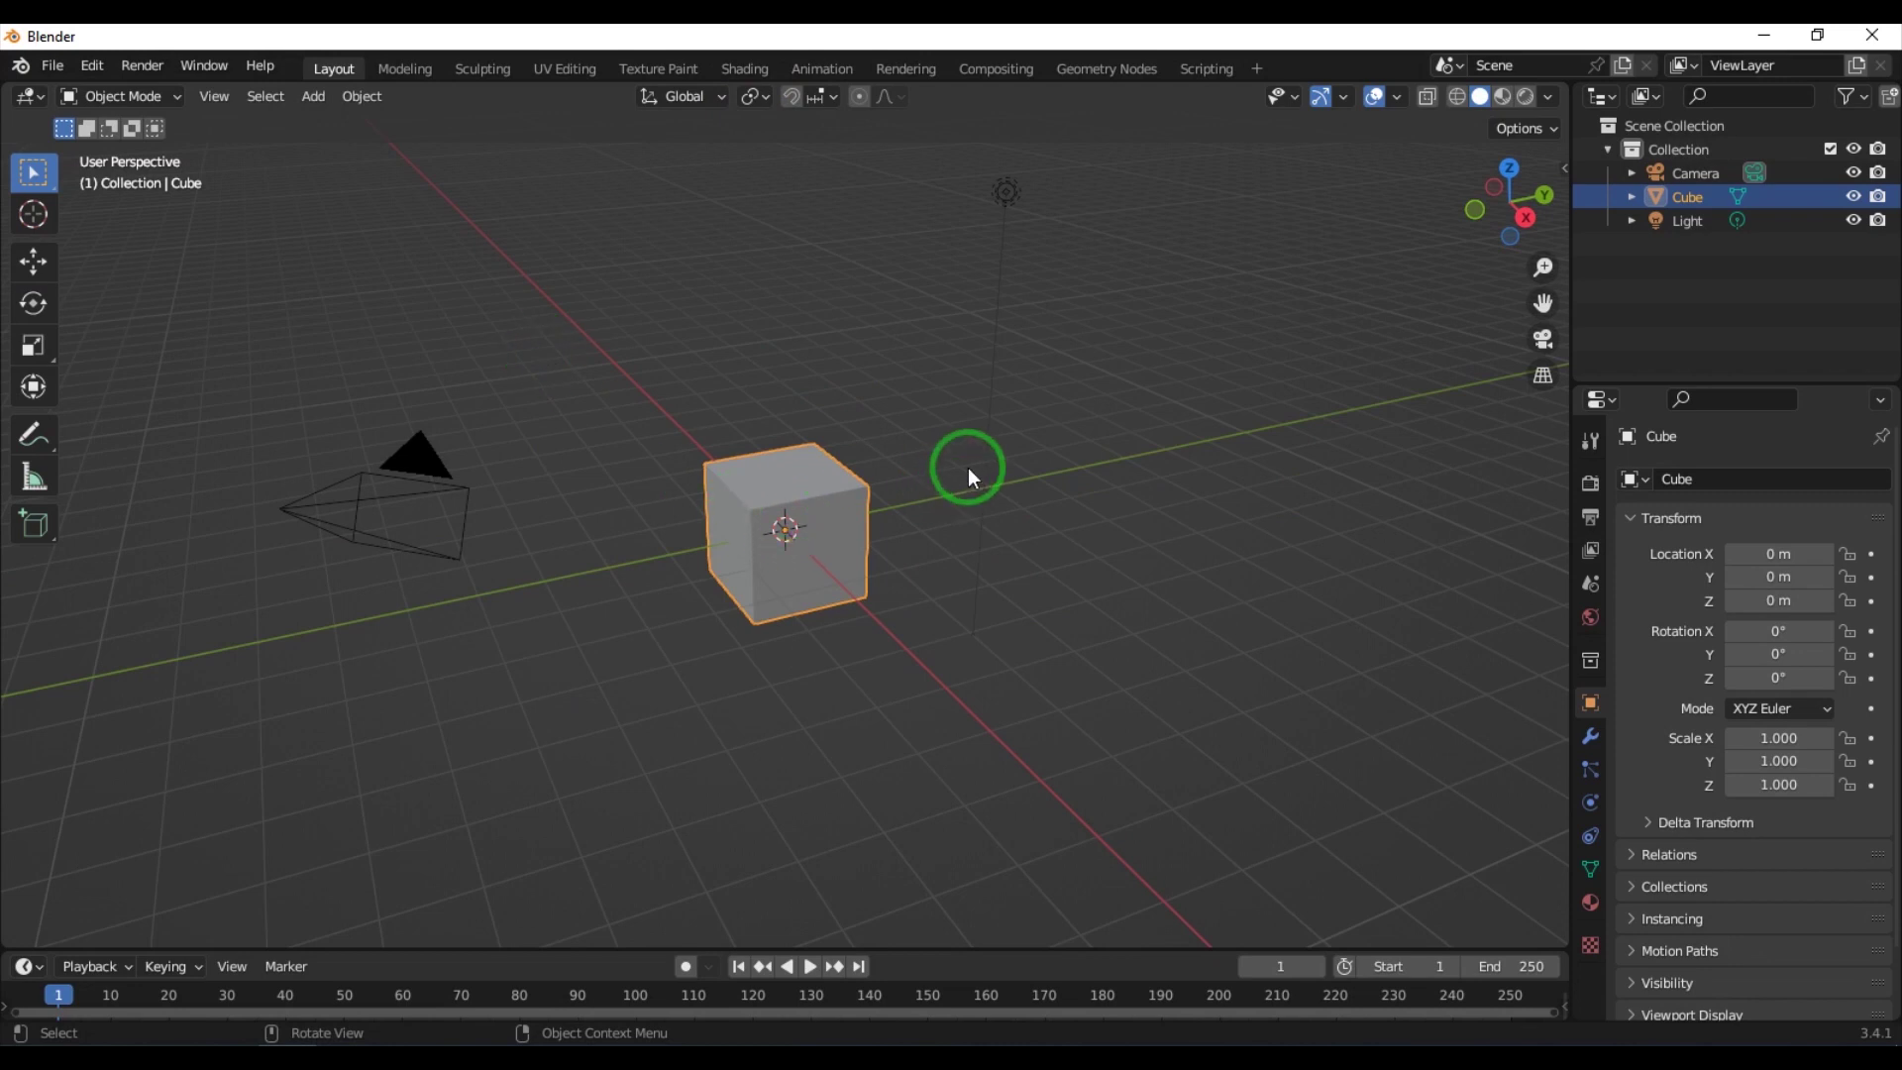
Step: Move the cube to Y -6.1893 m, then add a monkey and raise it to Z 4.454 m
{"action": "left_click", "coordinate": [33, 261]}
{"action": "left_click_drag", "start_coordinate": [834, 536], "coordinate": [420, 560]}
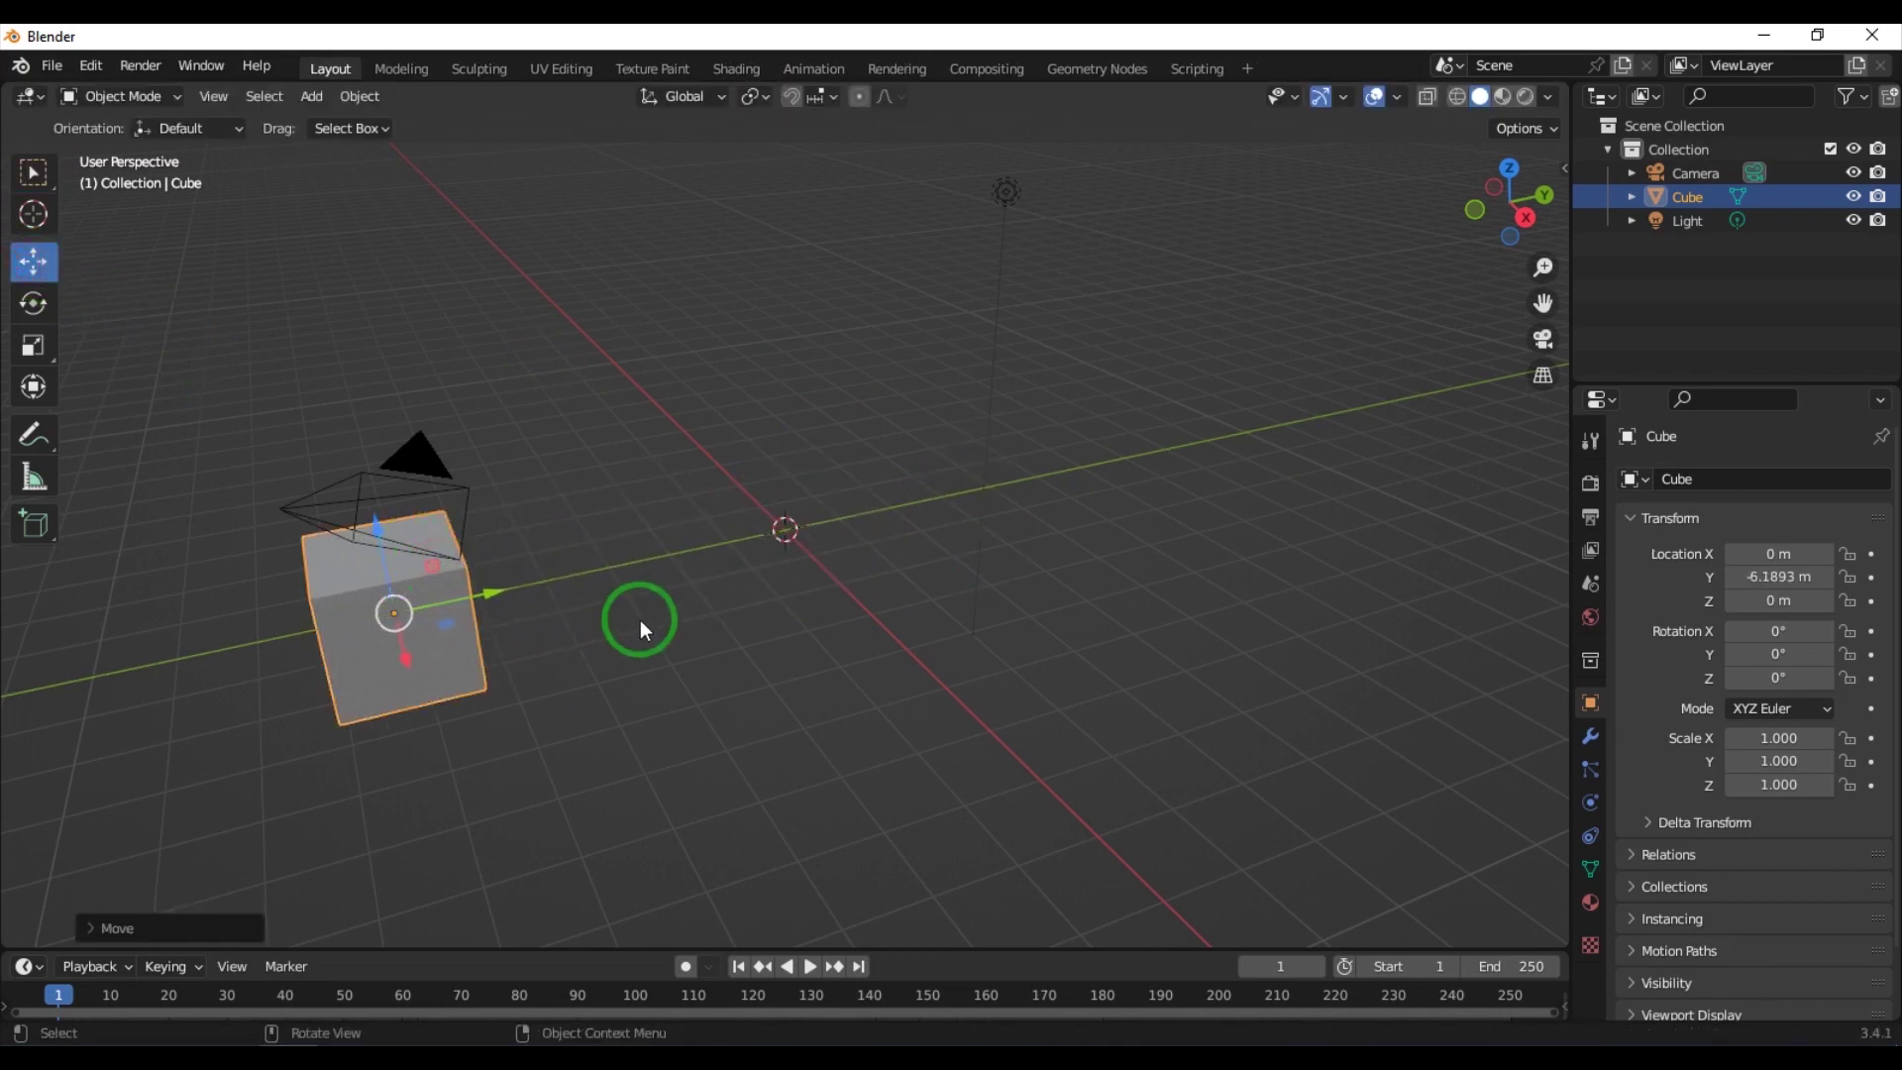
{"action": "key", "text": "shift+a"}
{"action": "mouse_move", "coordinate": [652, 555]}
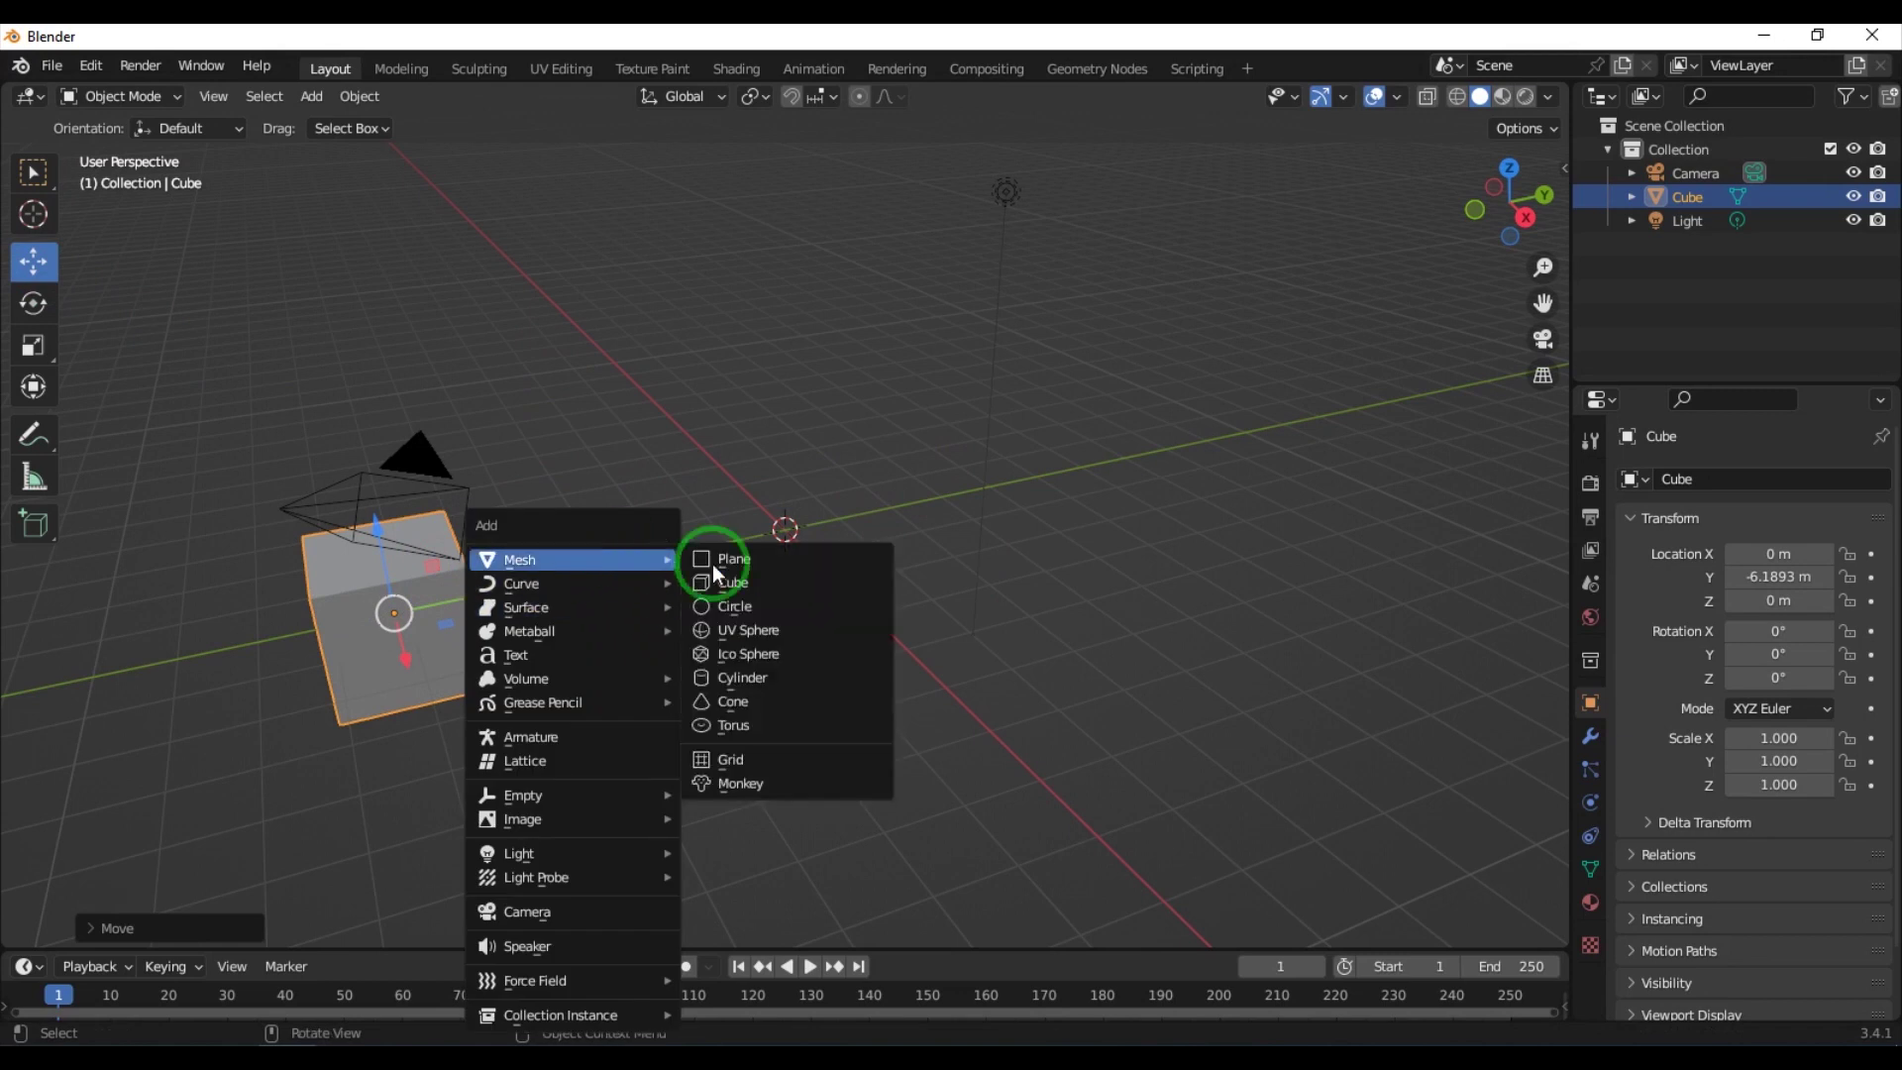
{"action": "left_click", "coordinate": [759, 787]}
{"action": "left_click_drag", "start_coordinate": [825, 457], "coordinate": [878, 391]}
Step: Add a torus and move it along Y to 5.5783 m
{"action": "key", "text": "shift+a"}
{"action": "mouse_move", "coordinate": [864, 433]}
{"action": "left_click", "coordinate": [1021, 597]}
{"action": "left_click_drag", "start_coordinate": [874, 525], "coordinate": [1150, 527]}
Step: Add a UV sphere and place it at Z -5.3934 m and X -3.0587 m
{"action": "key", "text": "shift+a"}
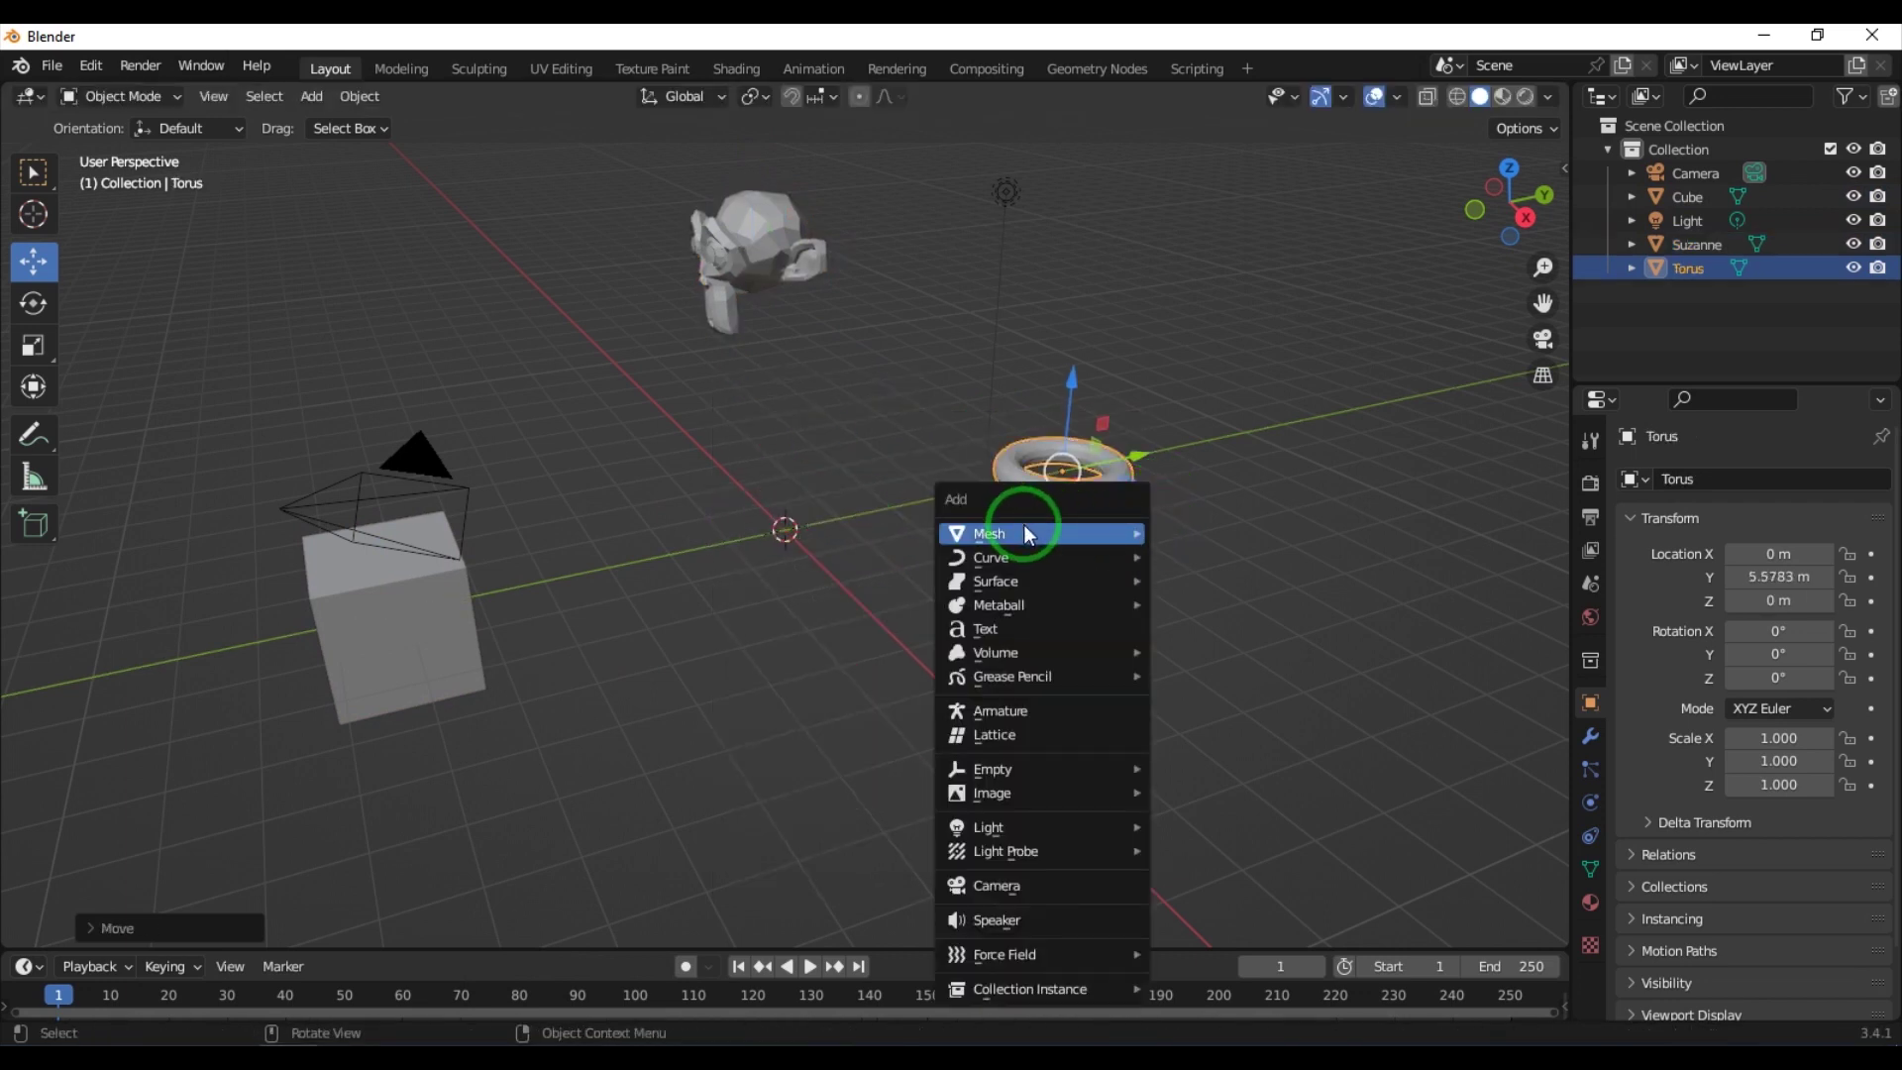
{"action": "mouse_move", "coordinate": [1029, 535]}
{"action": "left_click", "coordinate": [1250, 604]}
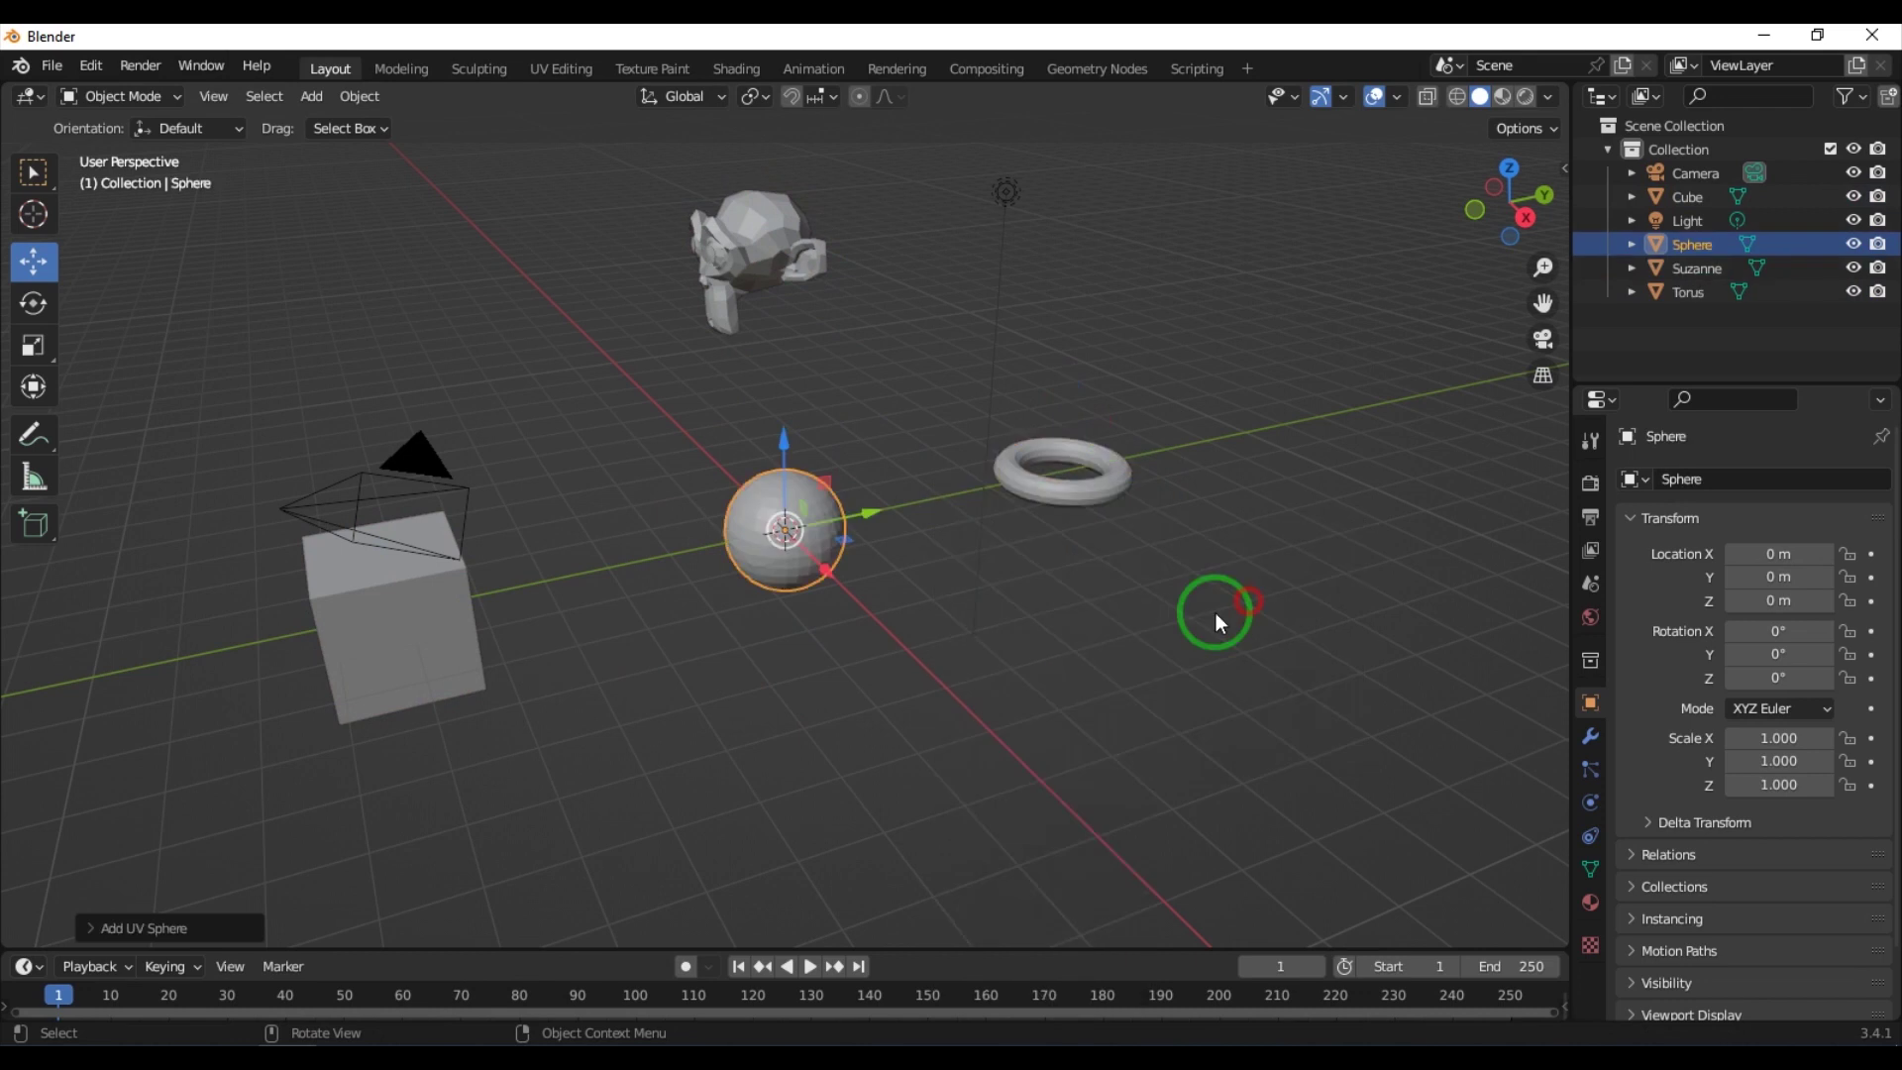
{"action": "left_click_drag", "start_coordinate": [828, 483], "coordinate": [1049, 565]}
{"action": "key", "text": "ctrl+KP_1"}
{"action": "middle_click_drag", "start_coordinate": [1060, 721], "coordinate": [591, 578]}
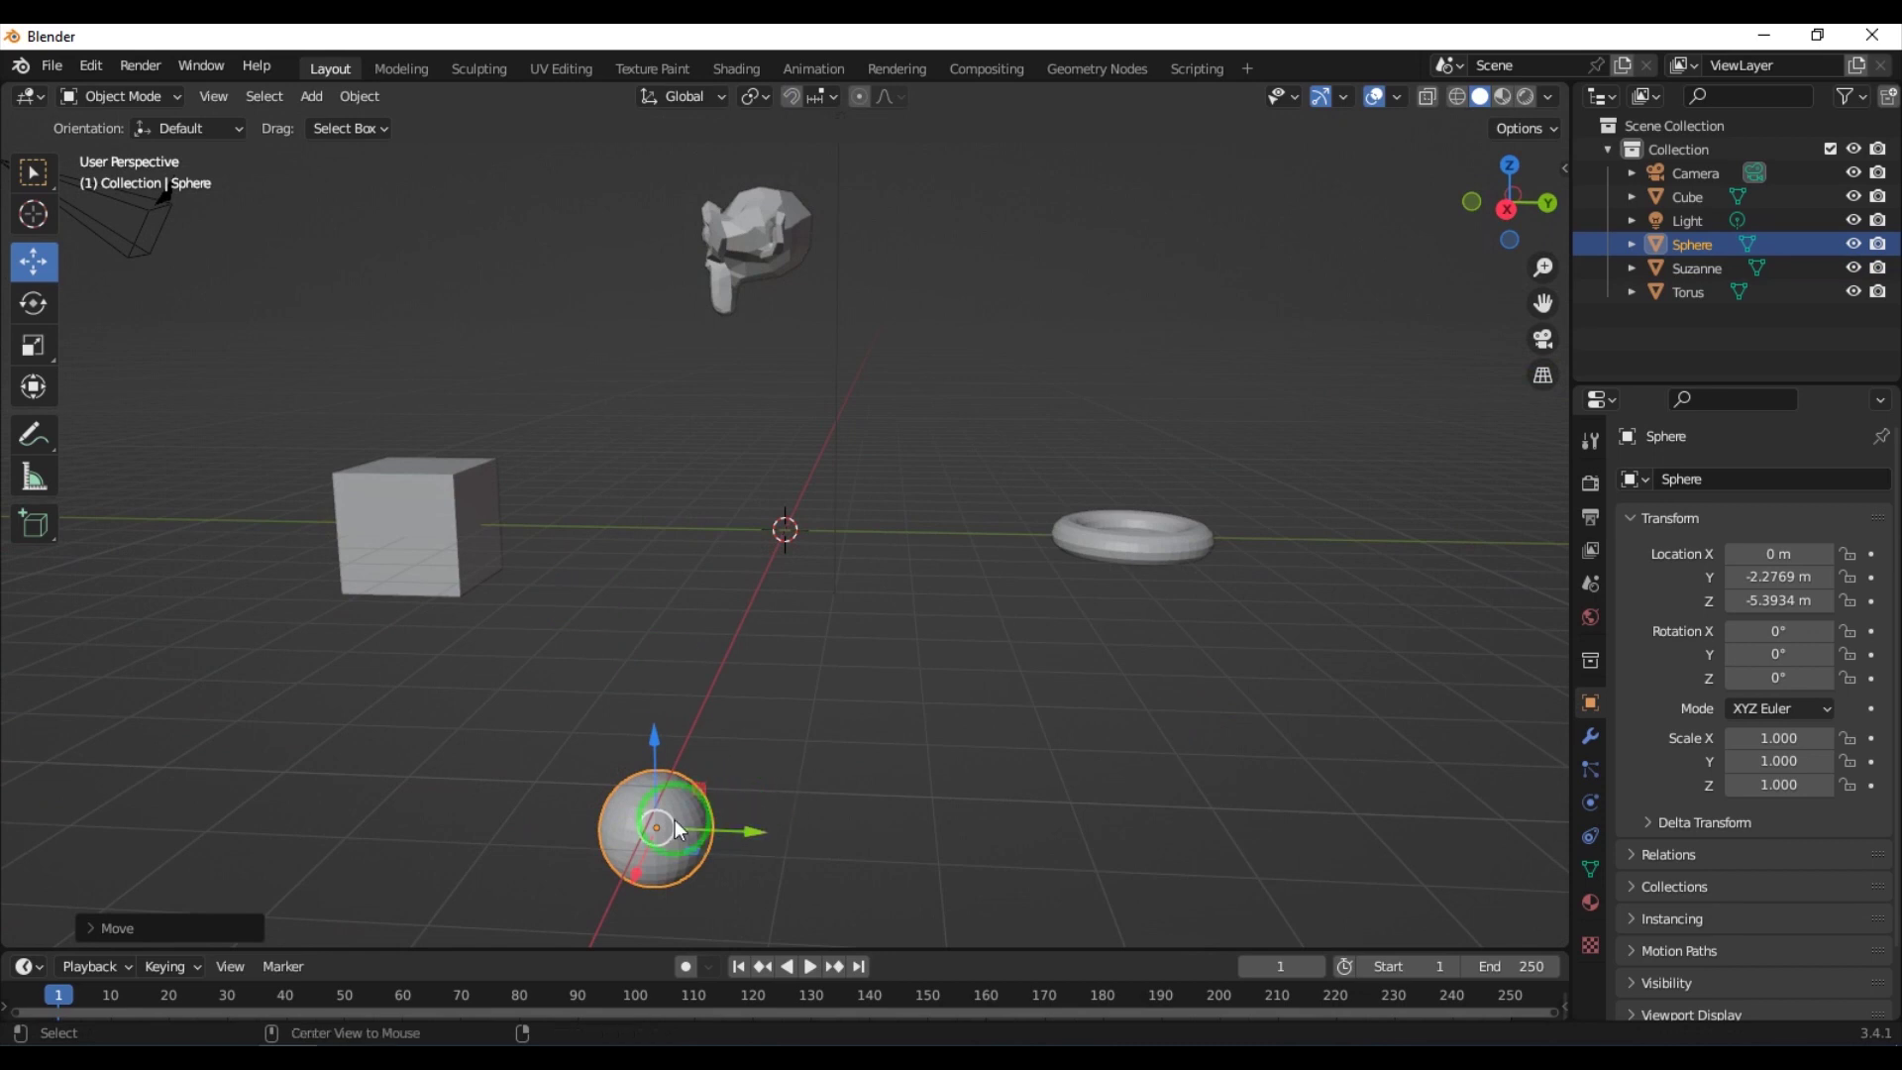
{"action": "key", "text": "KP_1"}
{"action": "left_click_drag", "start_coordinate": [896, 847], "coordinate": [719, 858]}
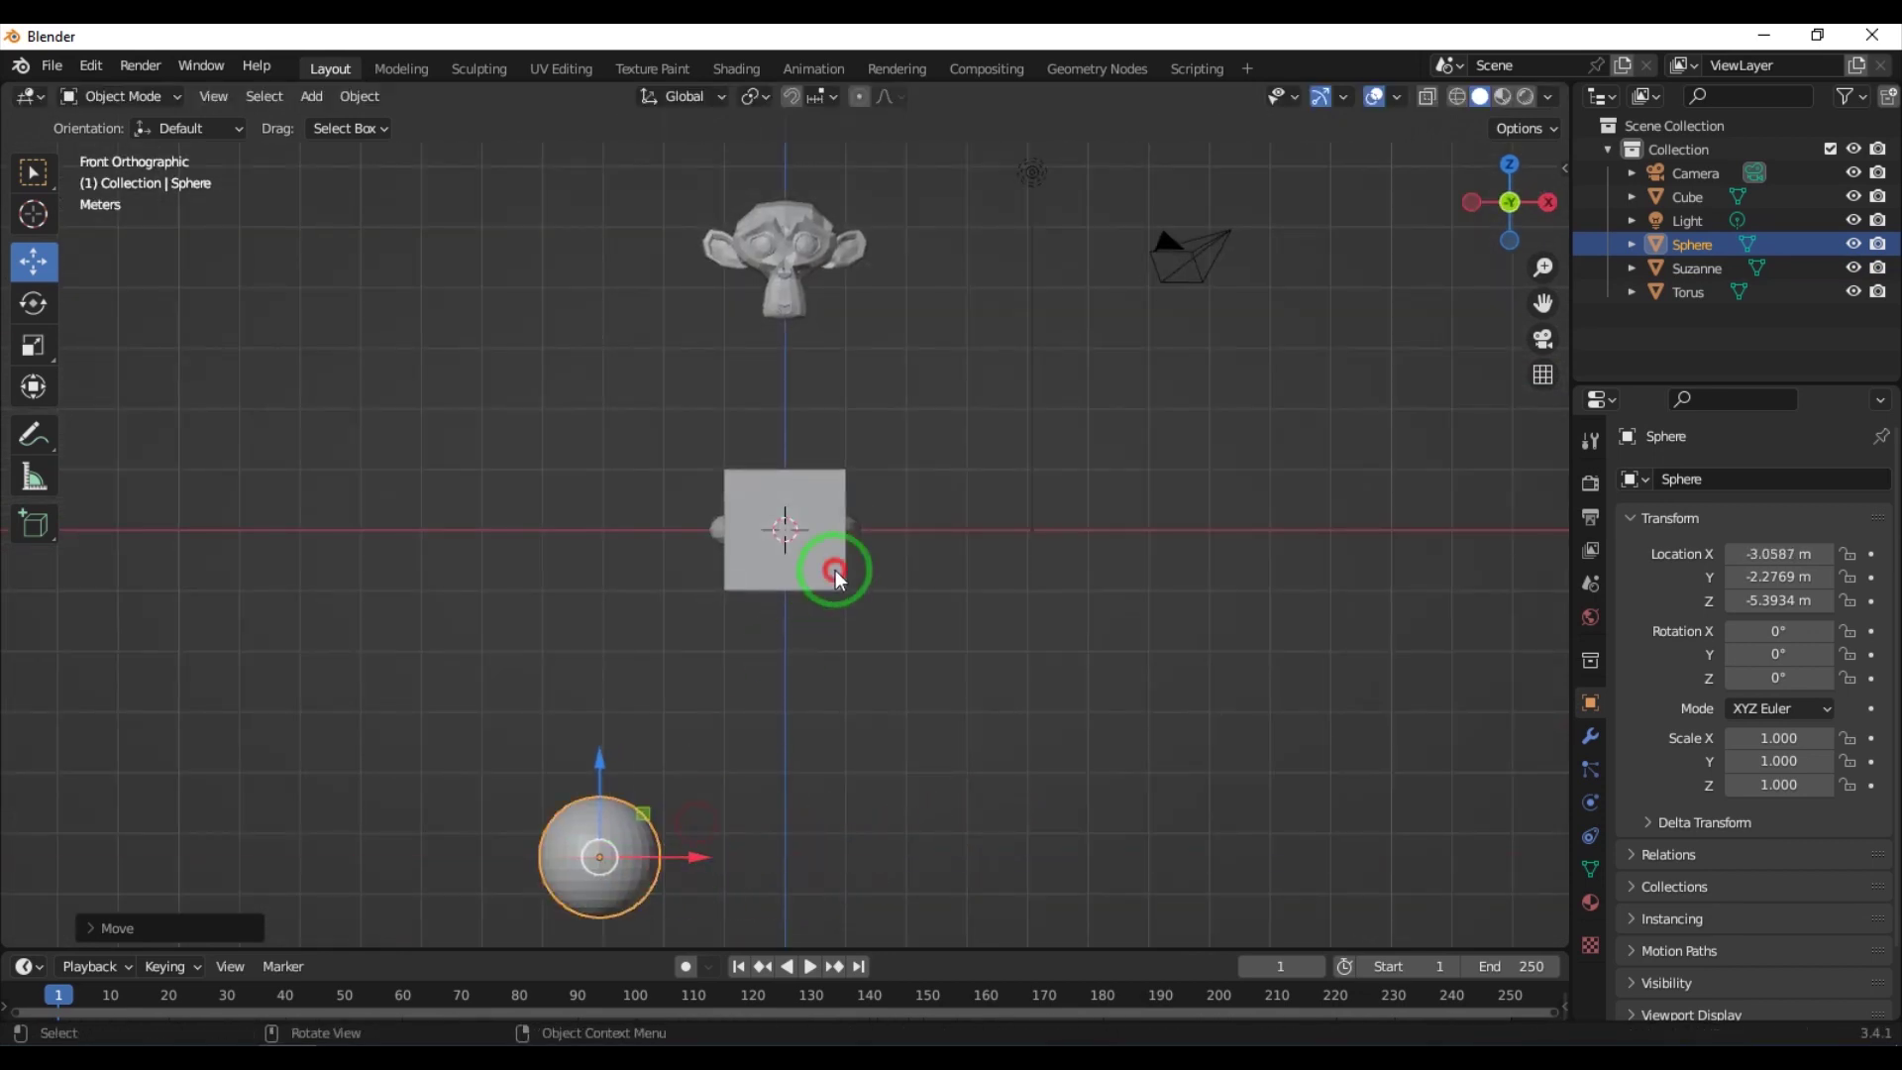
Step: Move the cube to X 3.7841 m and the torus to X -0.68624 m
{"action": "left_click", "coordinate": [835, 580]}
{"action": "left_click_drag", "start_coordinate": [863, 544], "coordinate": [1097, 565]}
{"action": "left_click", "coordinate": [722, 498]}
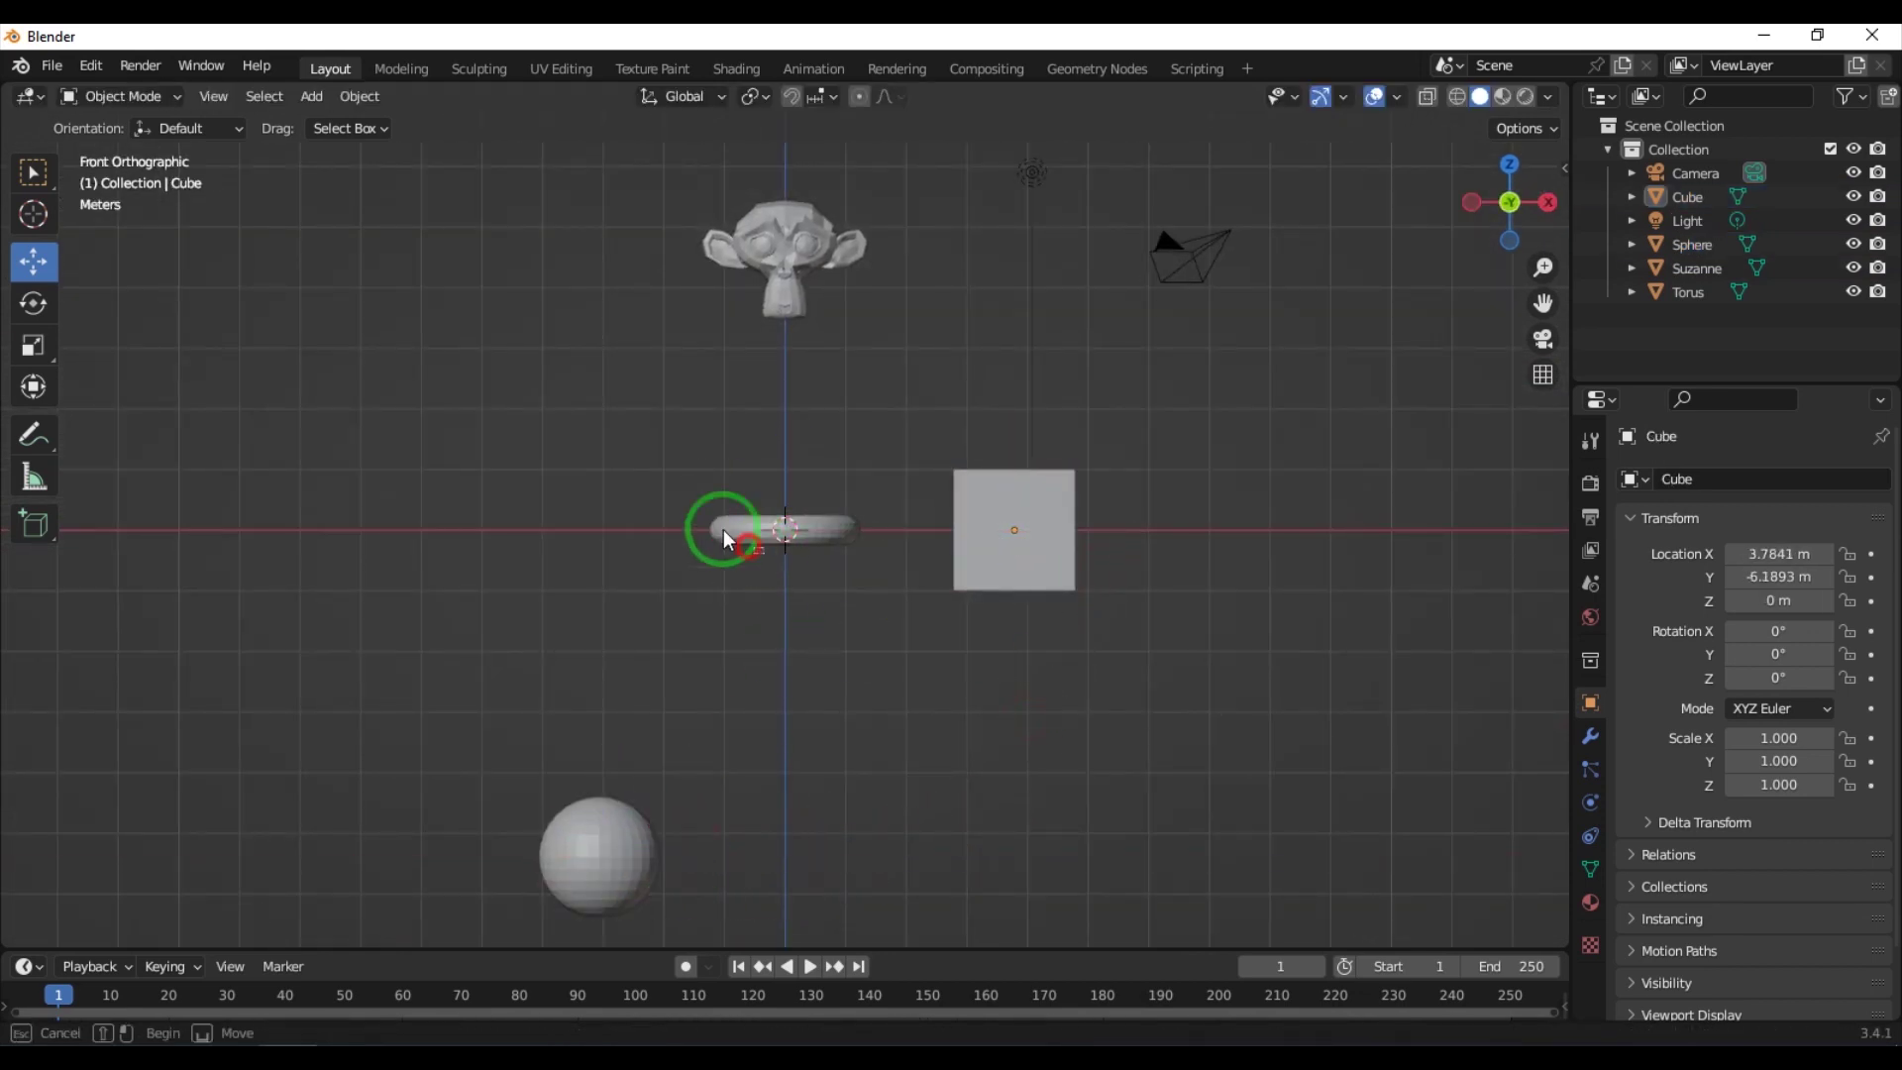
{"action": "left_click", "coordinate": [751, 553]}
{"action": "left_click_drag", "start_coordinate": [794, 544], "coordinate": [743, 531]}
{"action": "left_click", "coordinate": [1134, 731]}
Step: Select the cube, sphere, torus and Suzanne together and switch to the Rotate tool
{"action": "middle_click_drag", "start_coordinate": [1021, 699], "coordinate": [359, 592]}
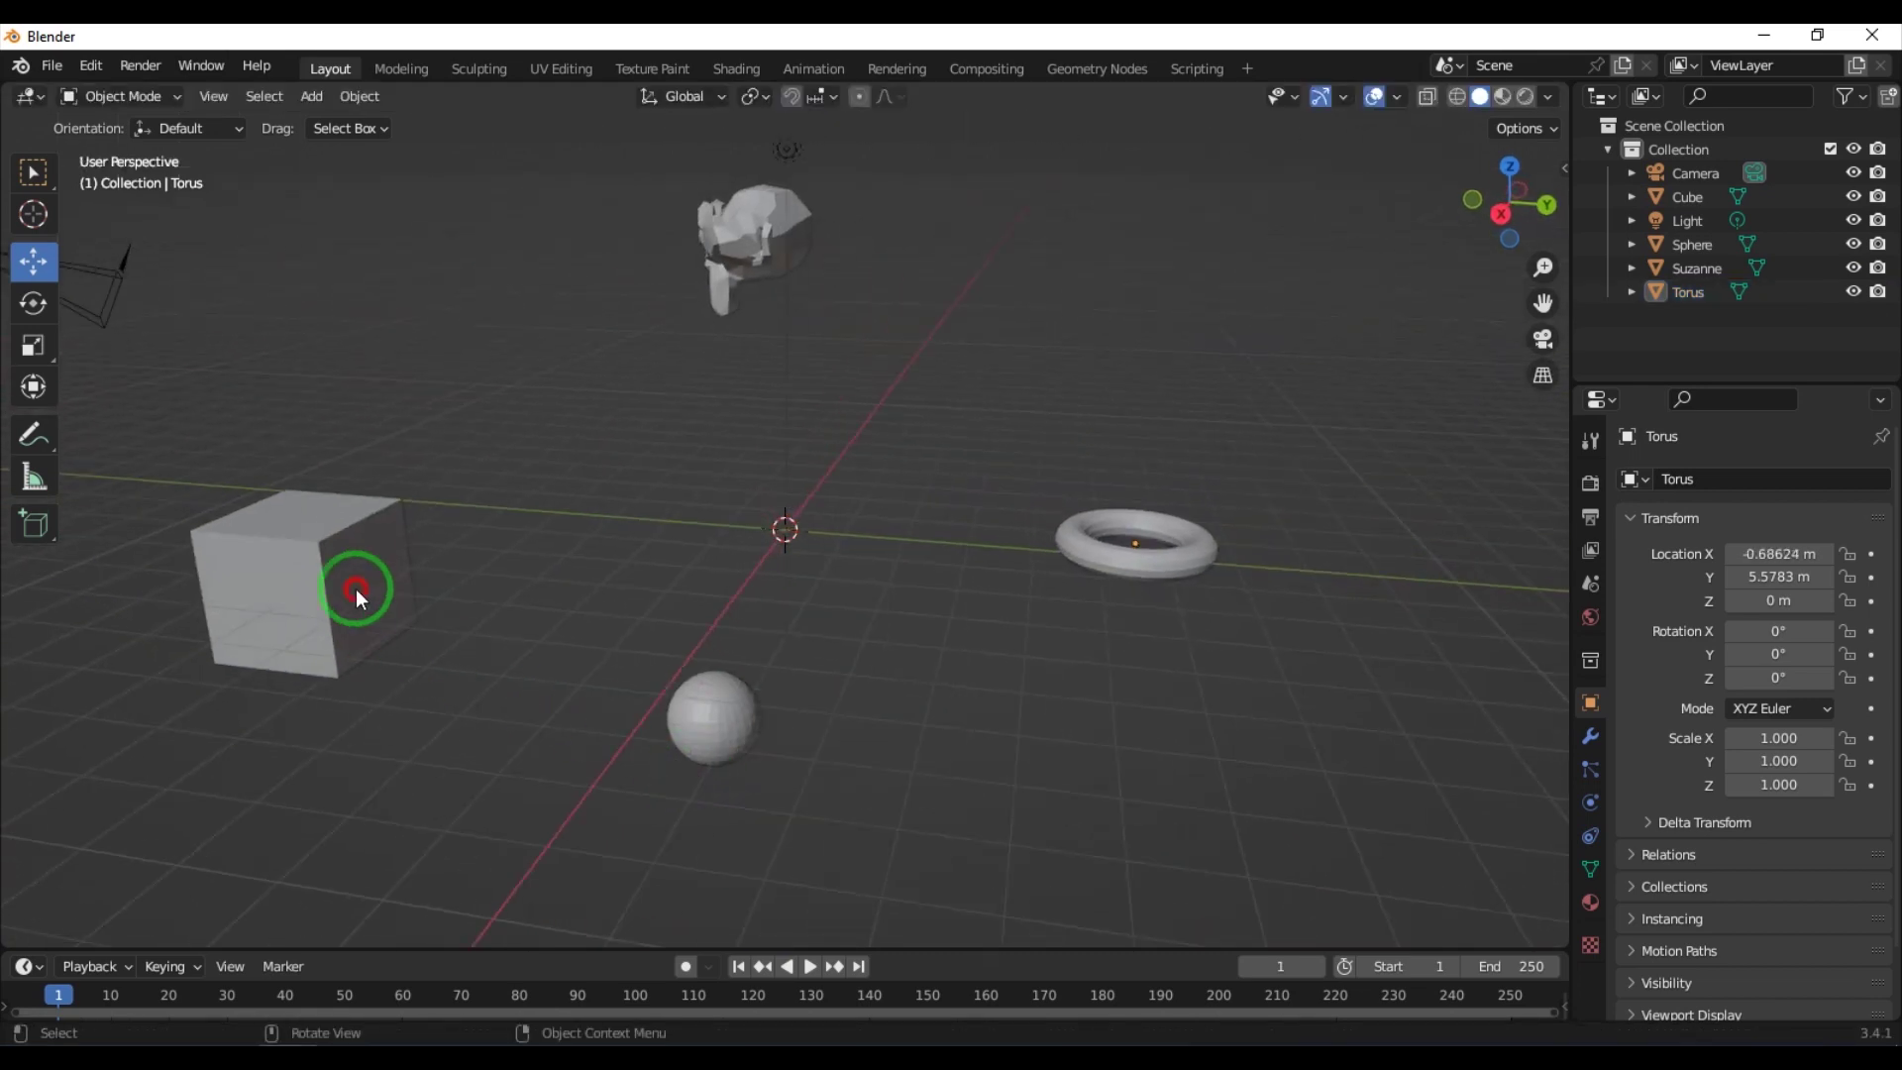
{"action": "left_click", "coordinate": [357, 588]}
{"action": "left_click", "coordinate": [716, 721], "text": "shift"}
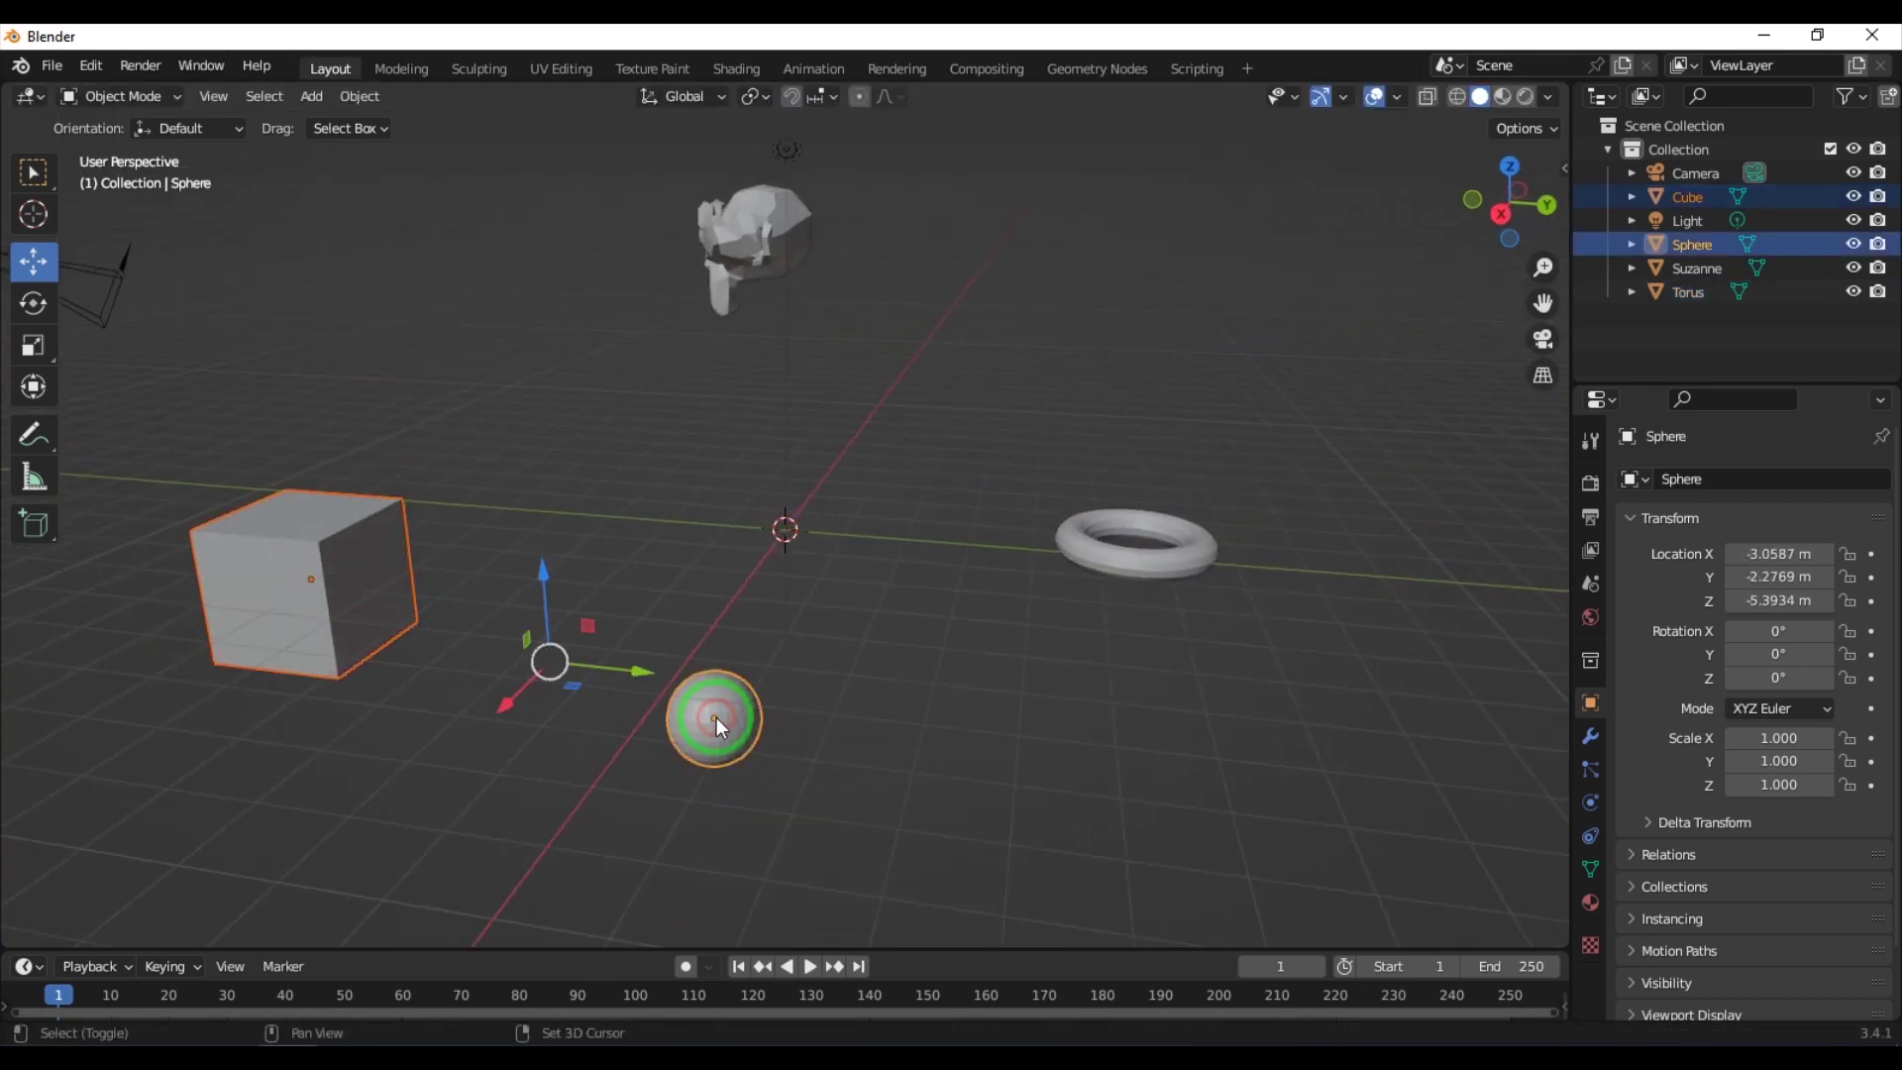
{"action": "left_click", "coordinate": [1143, 561], "text": "shift"}
{"action": "left_click", "coordinate": [753, 265], "text": "shift"}
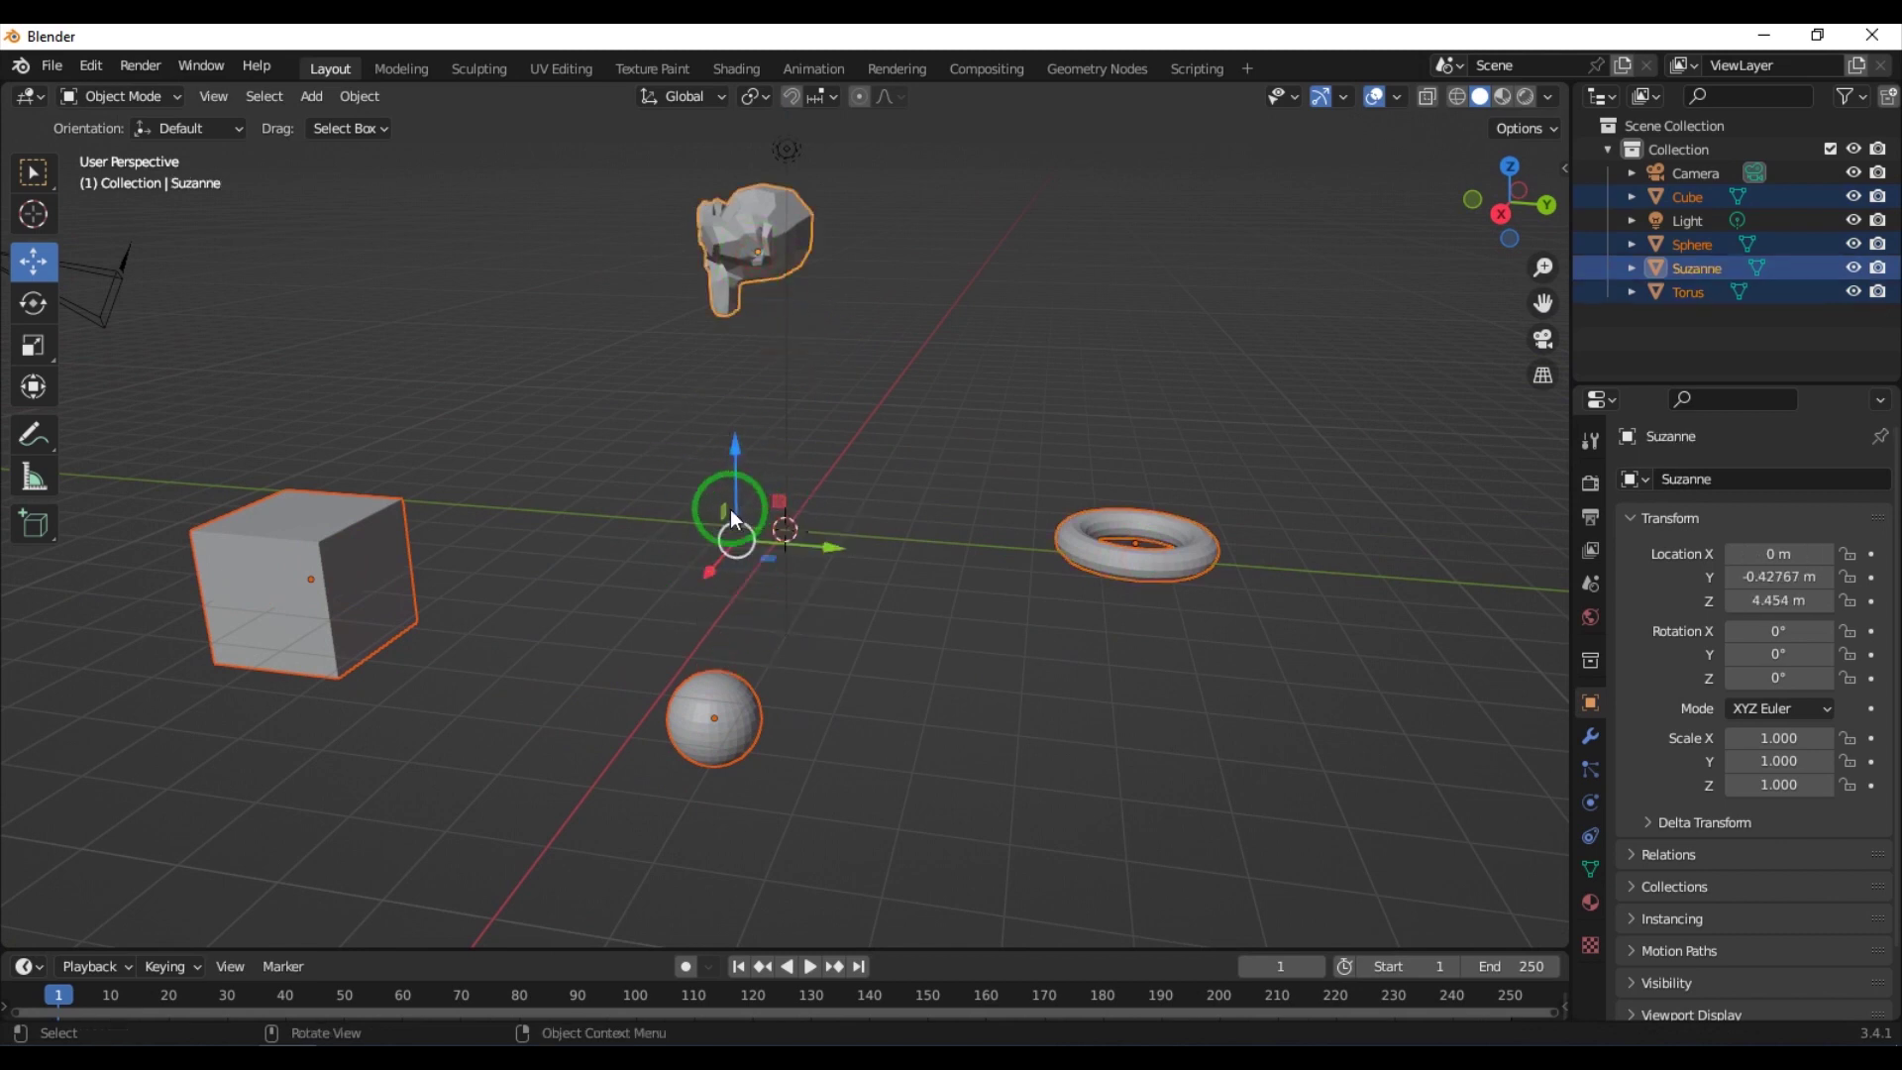
{"action": "left_click", "coordinate": [349, 597]}
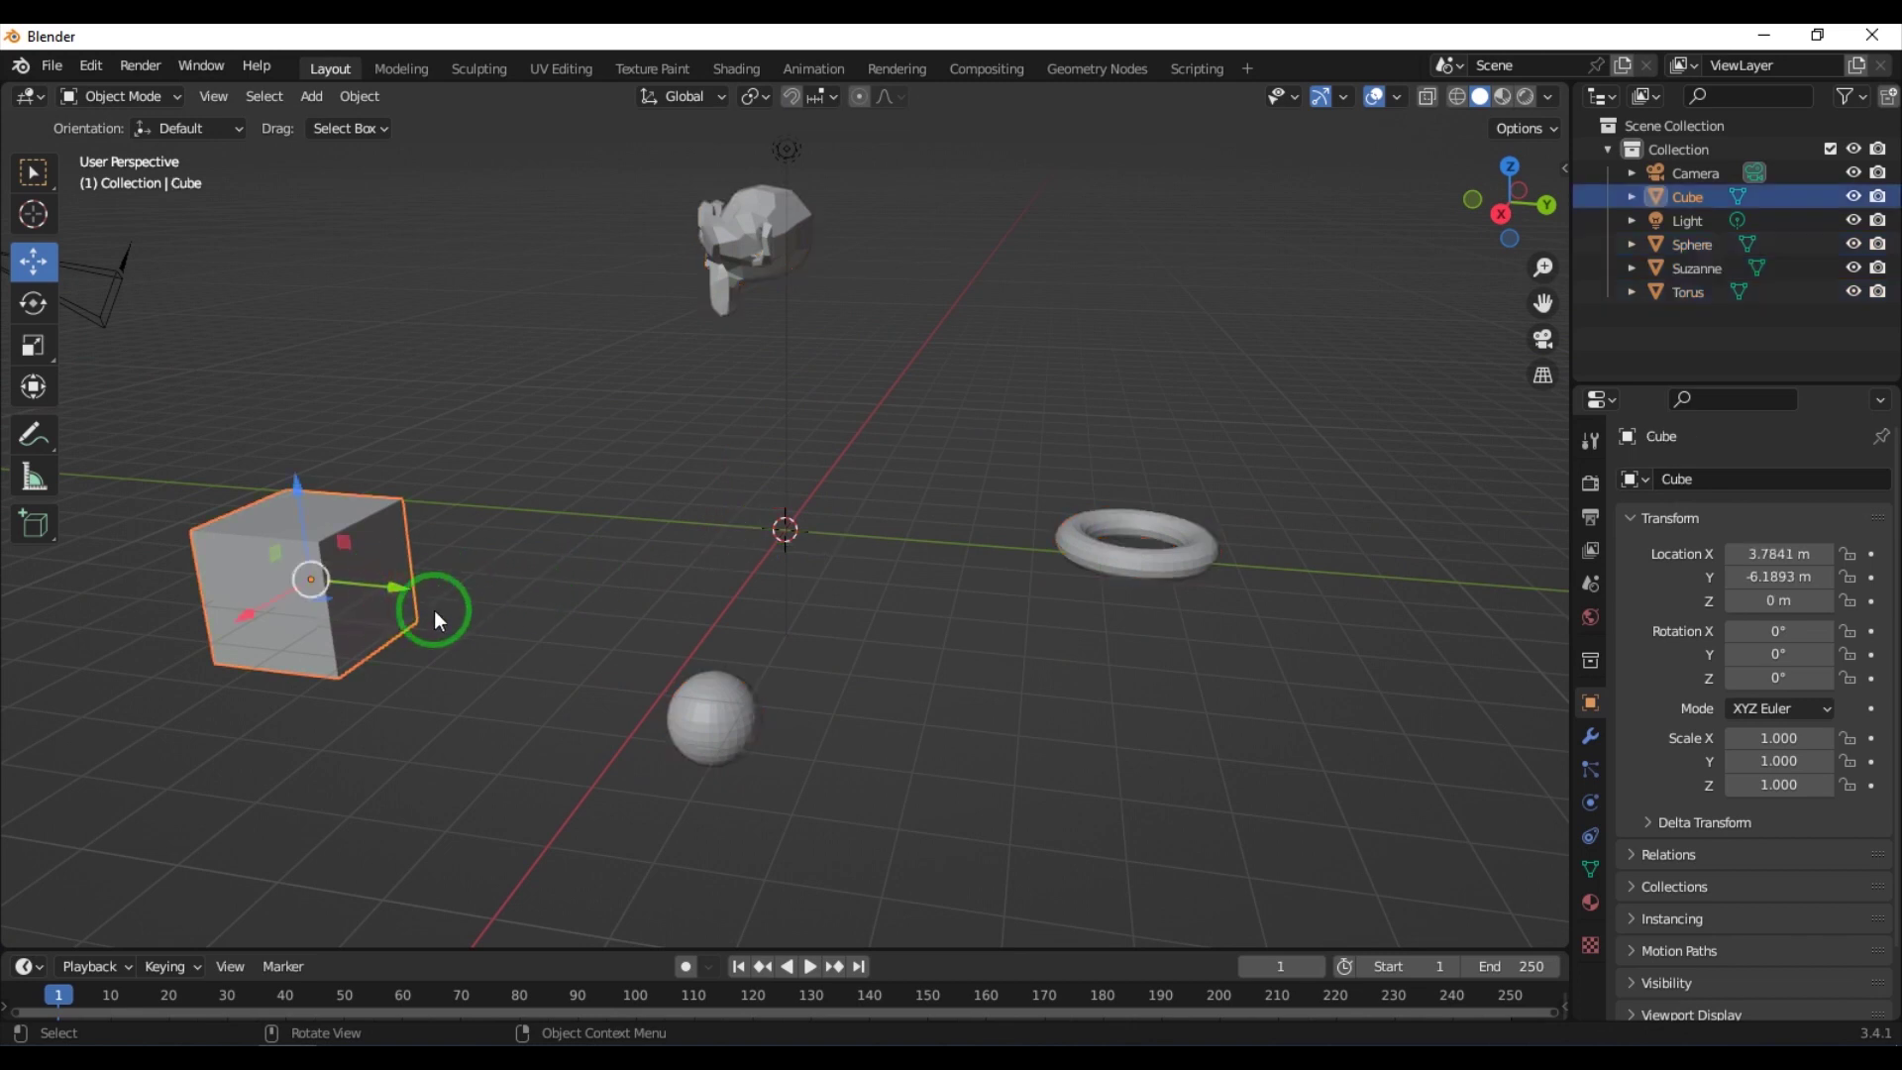
{"action": "left_click", "coordinate": [728, 715], "text": "shift"}
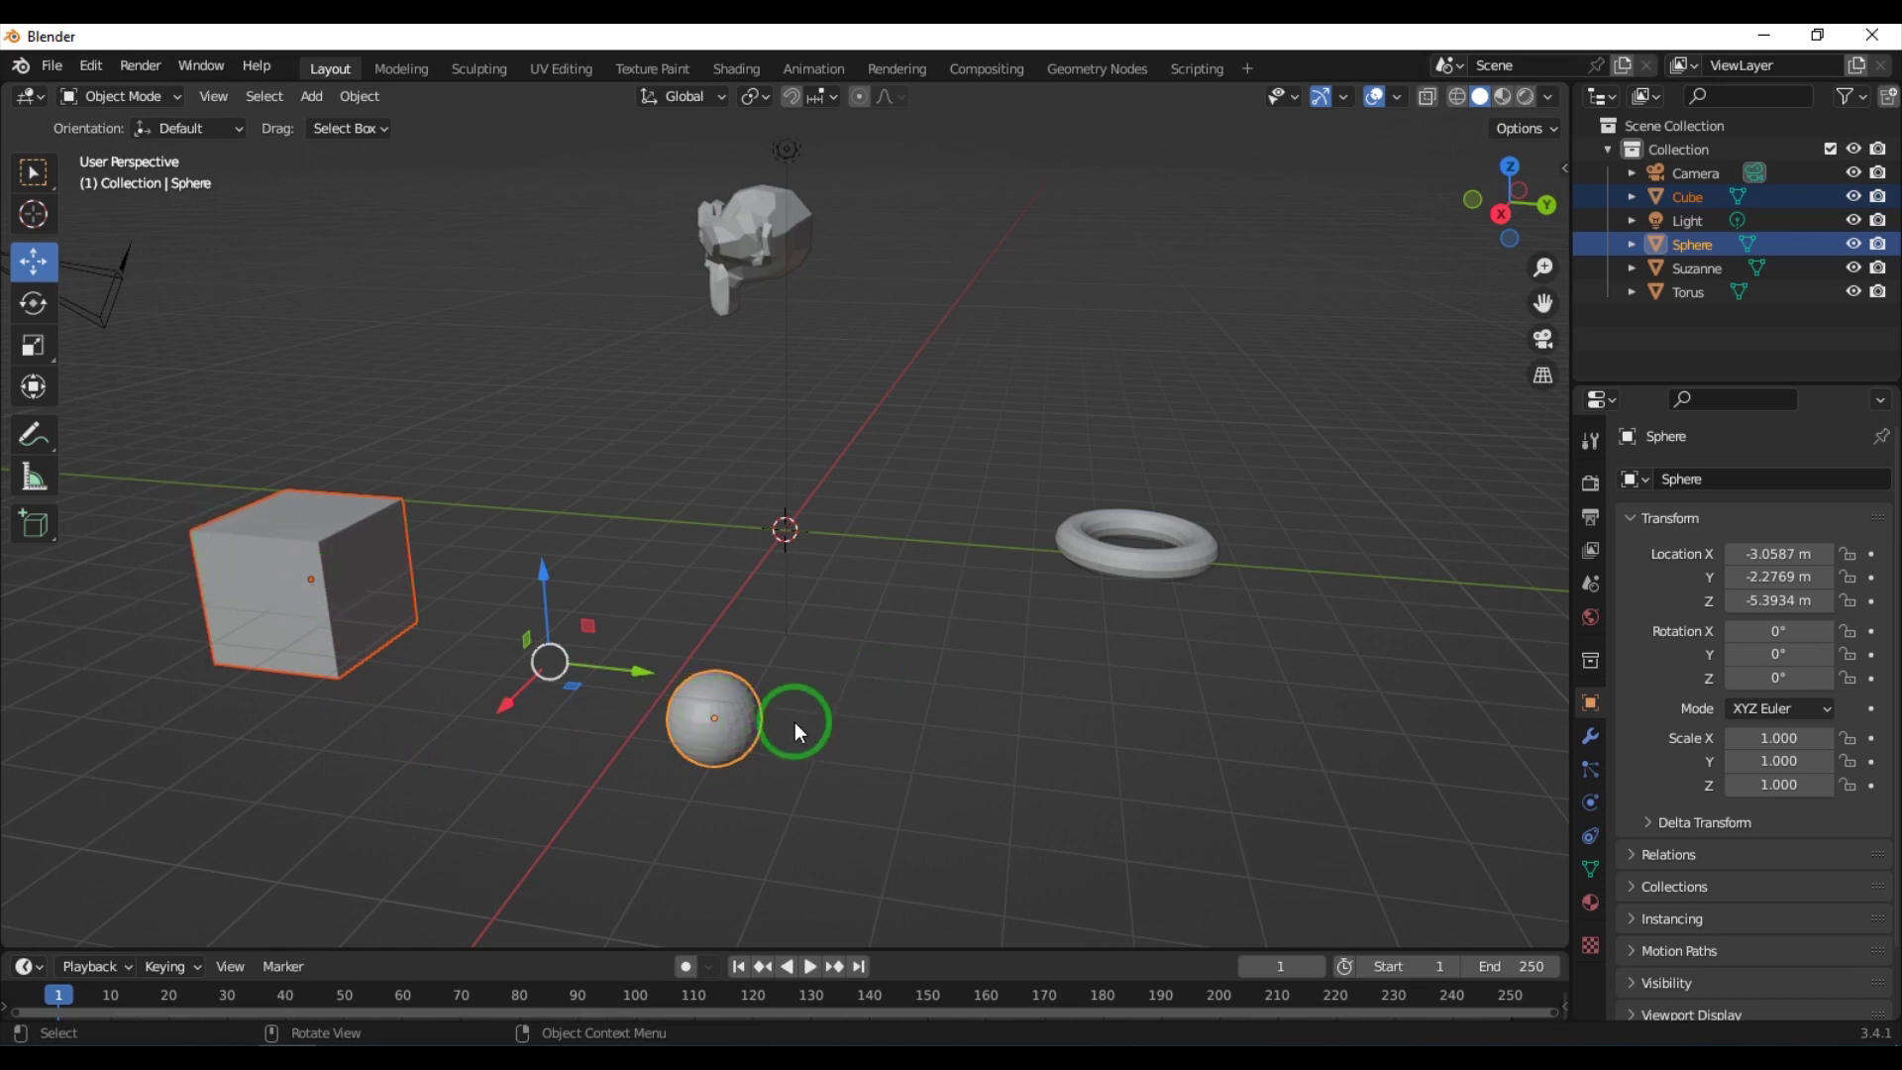
{"action": "left_click", "coordinate": [1146, 553], "text": "shift"}
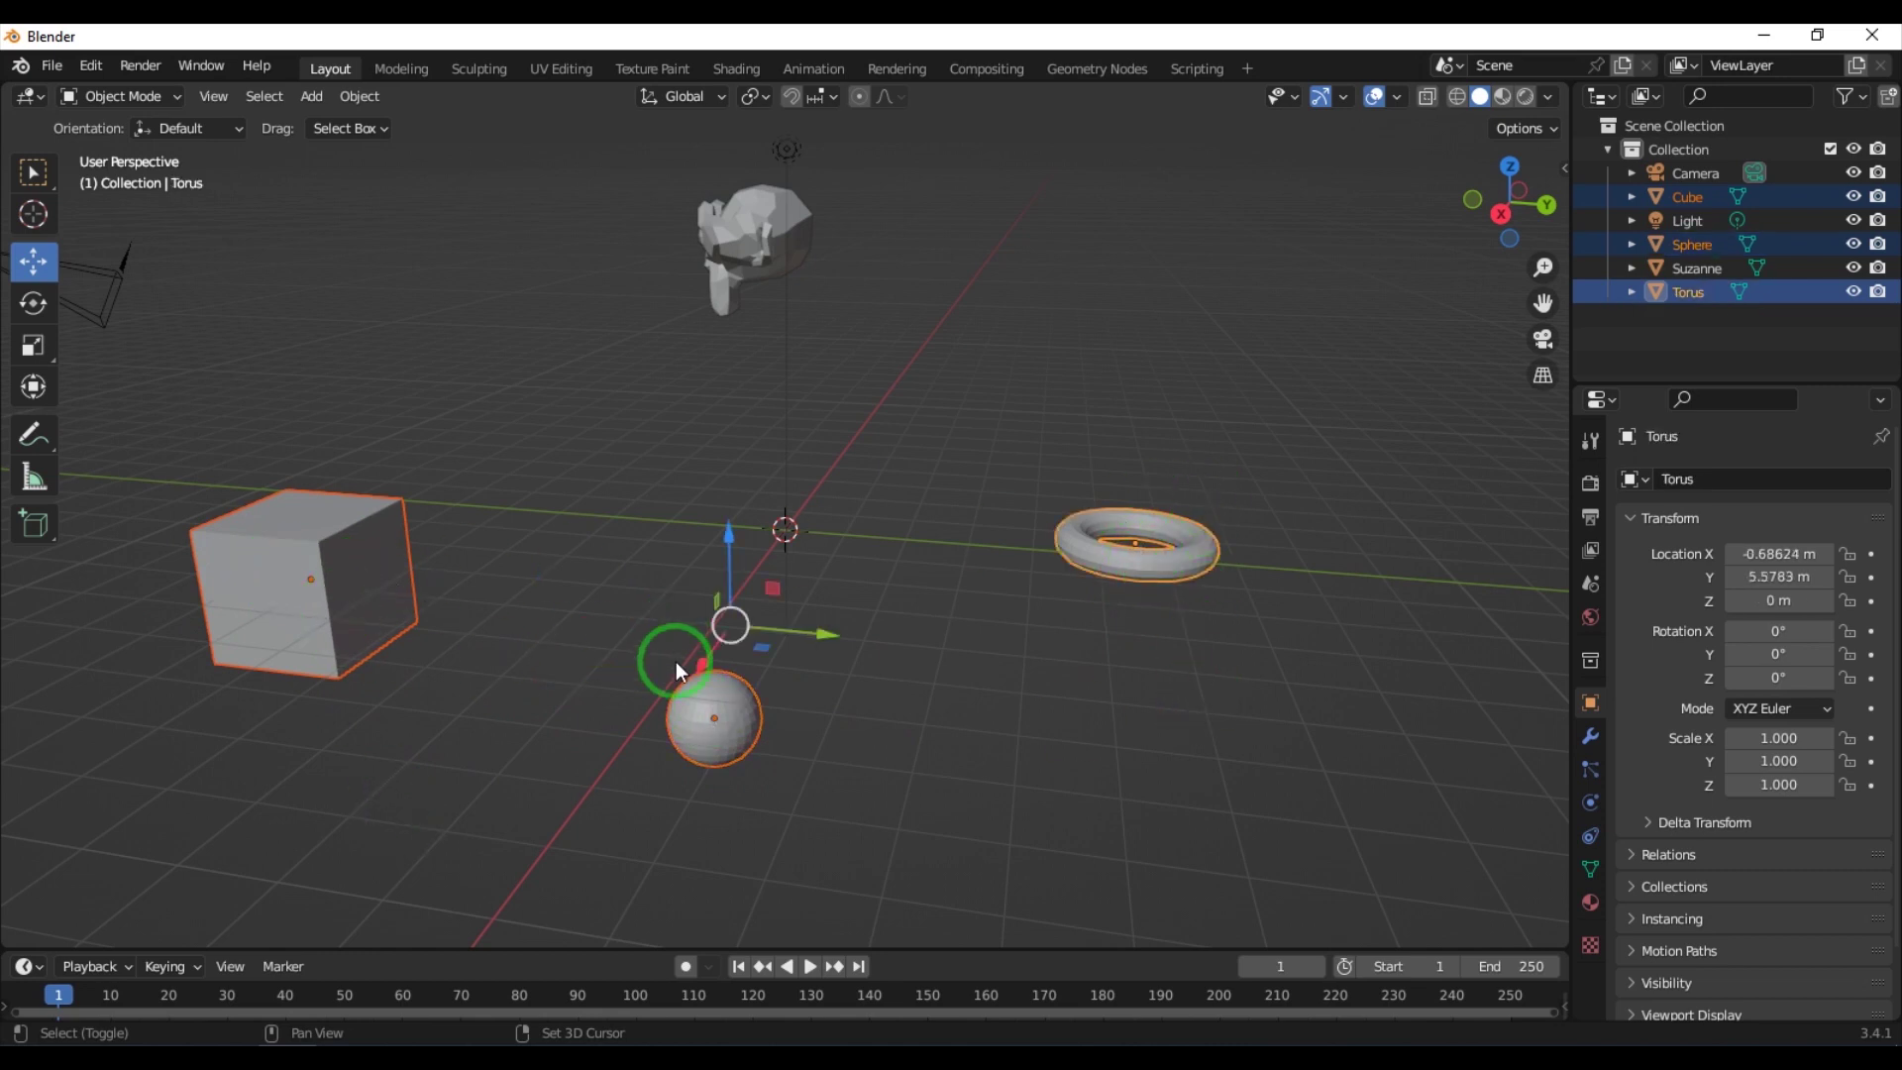
{"action": "left_click", "coordinate": [747, 264], "text": "shift"}
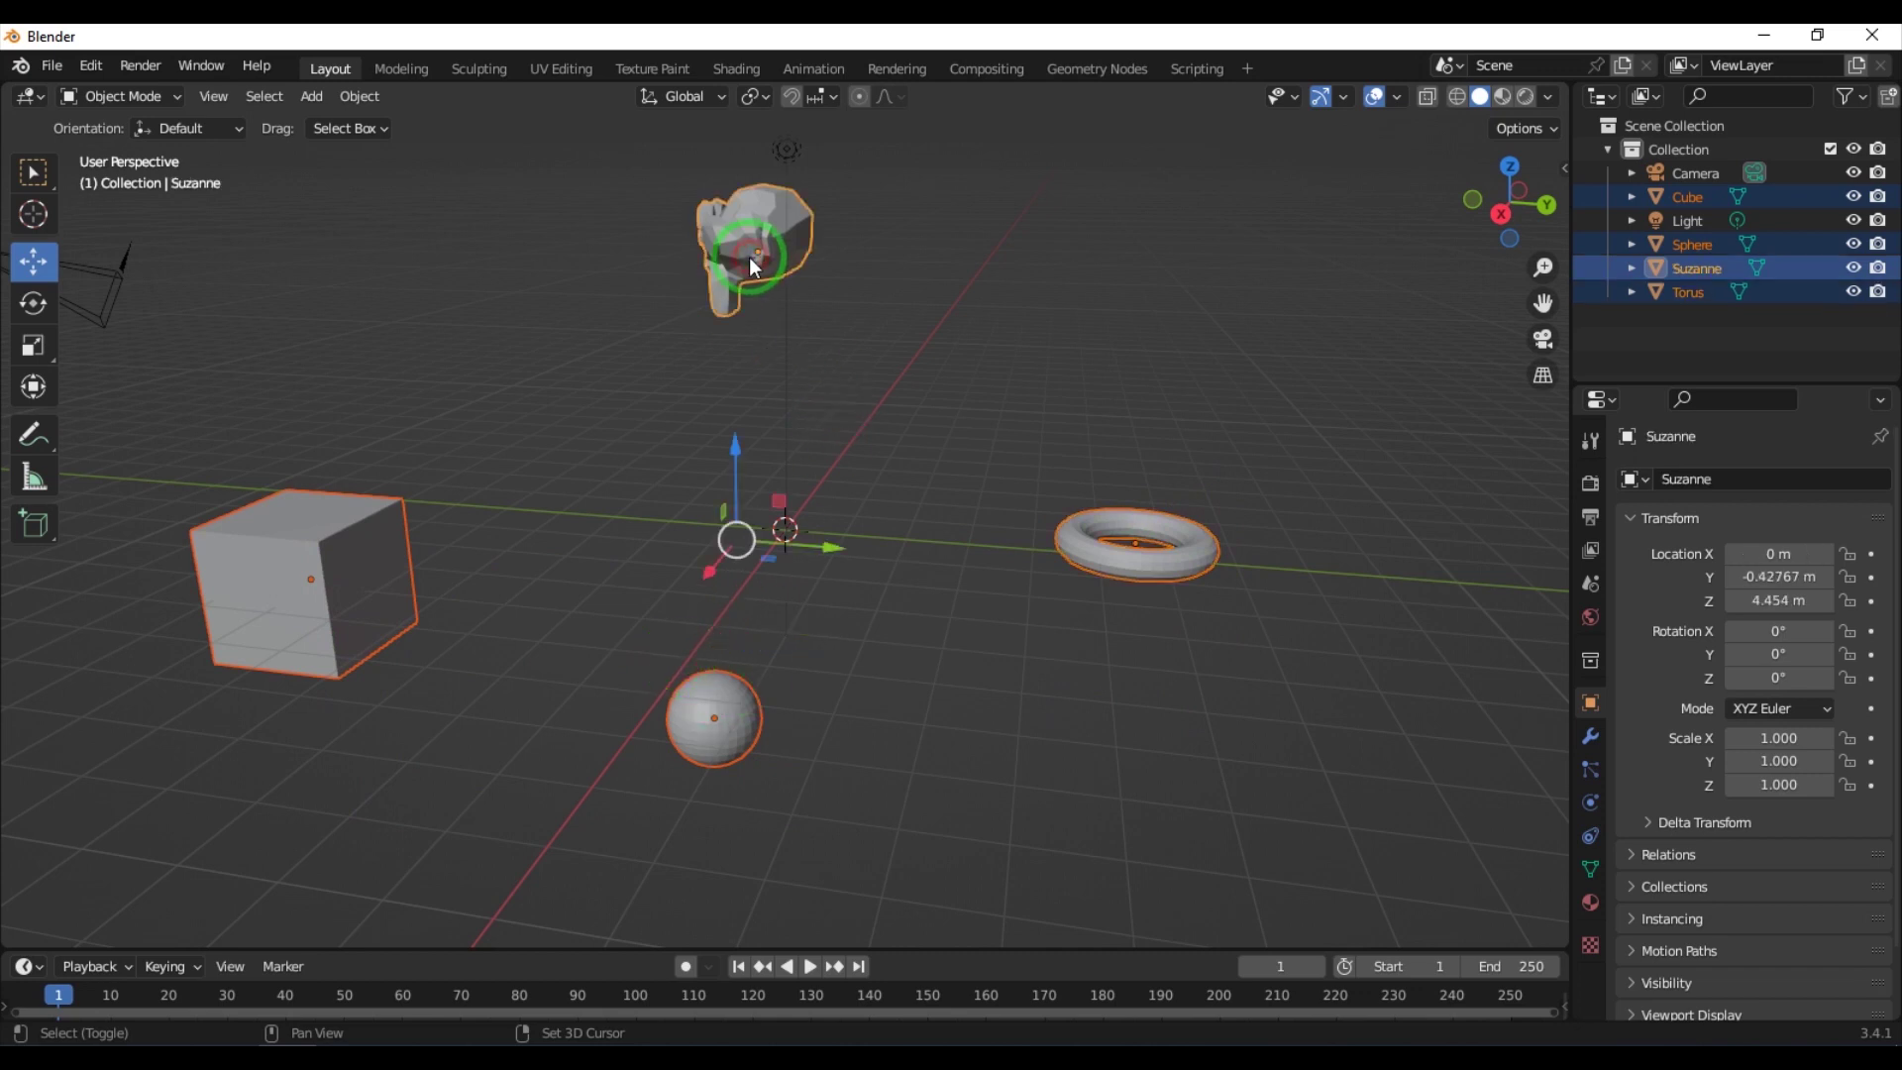
{"action": "middle_click_drag", "start_coordinate": [910, 692], "coordinate": [943, 692]}
{"action": "left_click", "coordinate": [32, 303]}
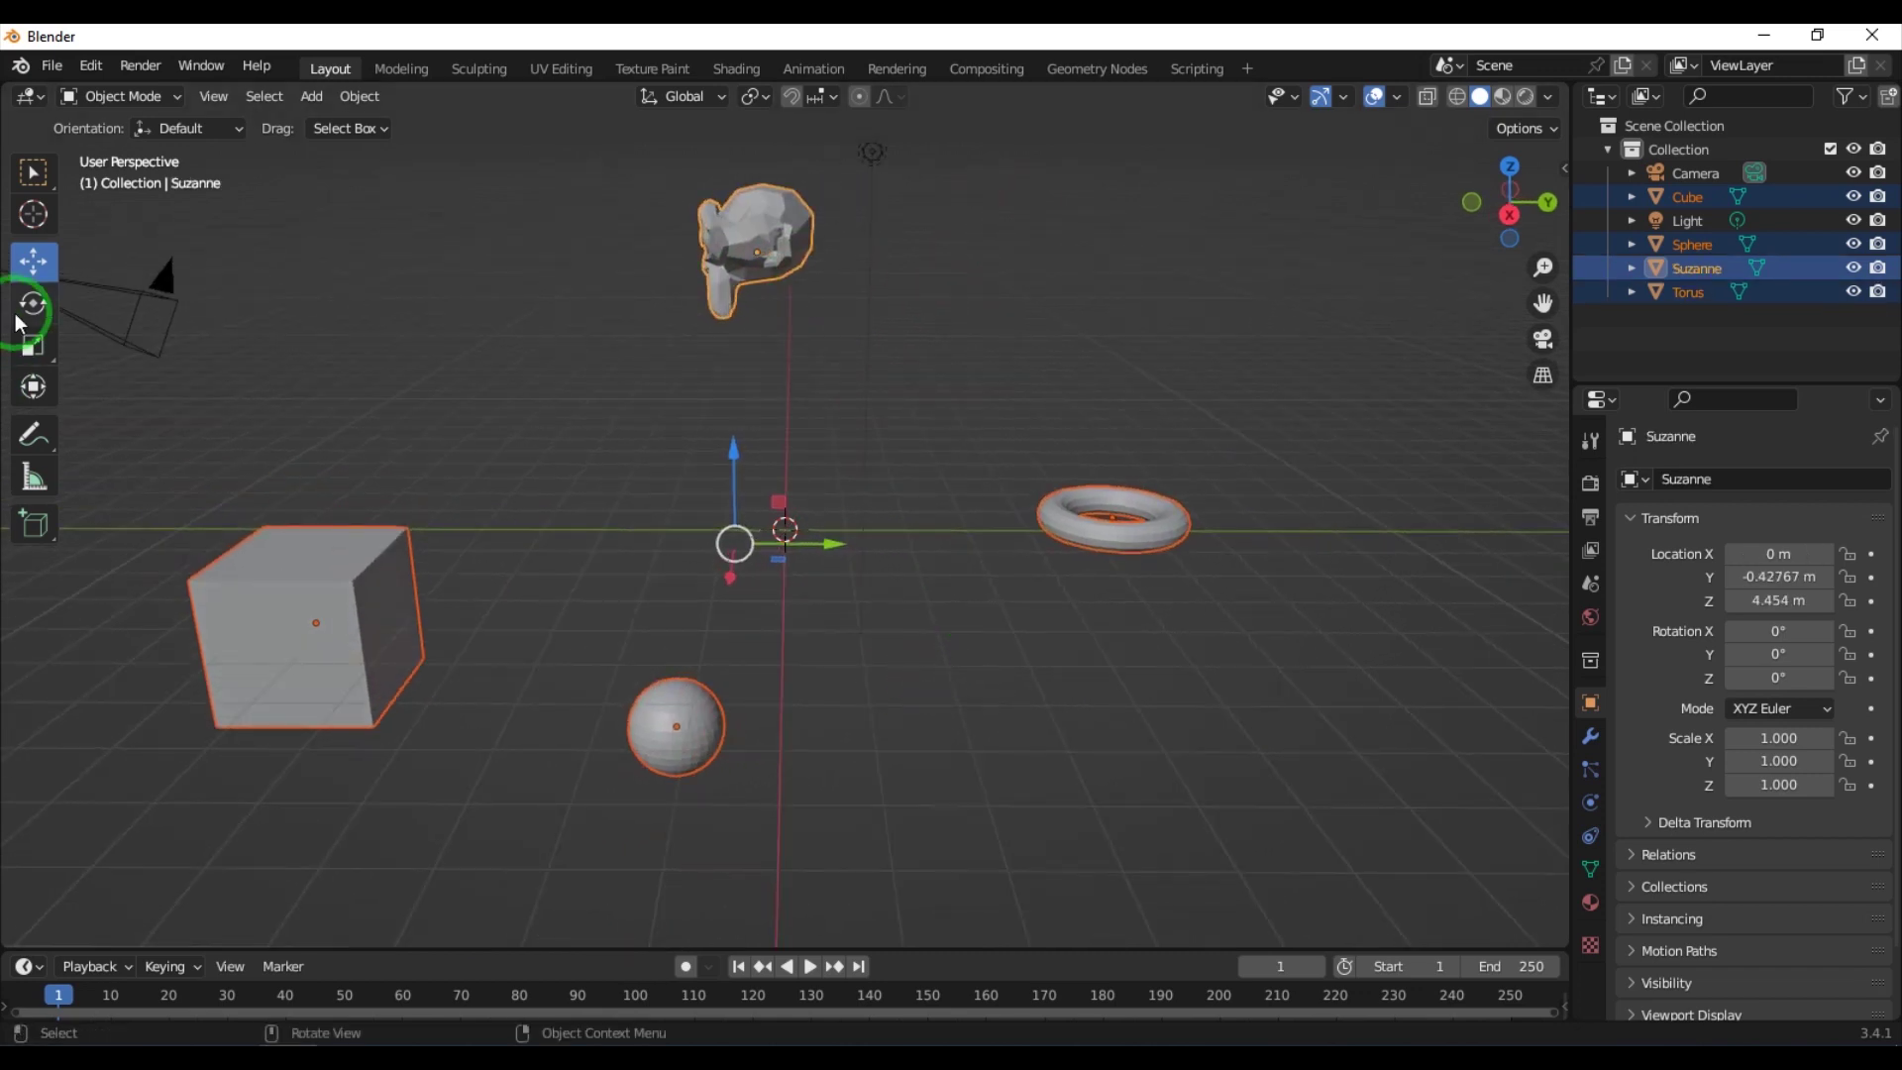
Step: Test a rotation about the X axis and one about the 3D cursor pivot, cancelling both
{"action": "left_click_drag", "start_coordinate": [674, 473], "coordinate": [710, 497]}
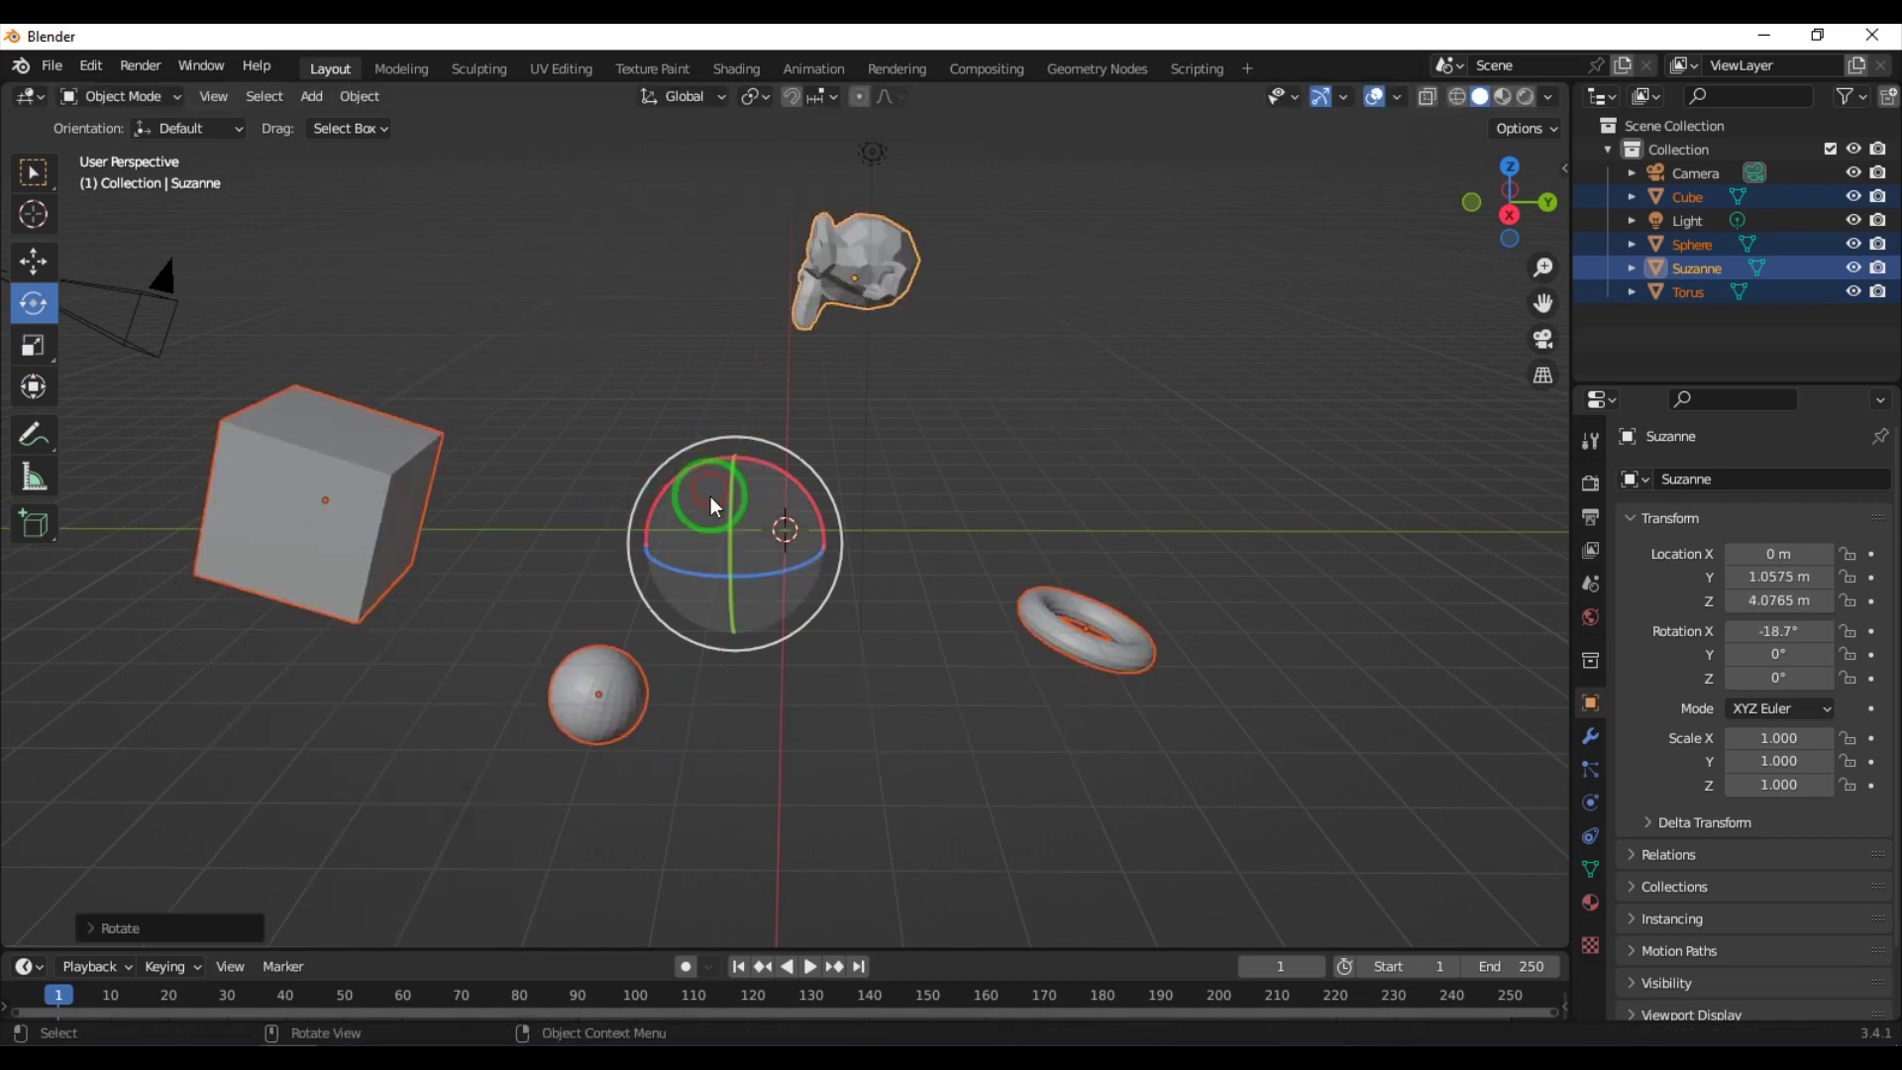
{"action": "key", "text": "ctrl+z"}
{"action": "left_click", "coordinate": [769, 96]}
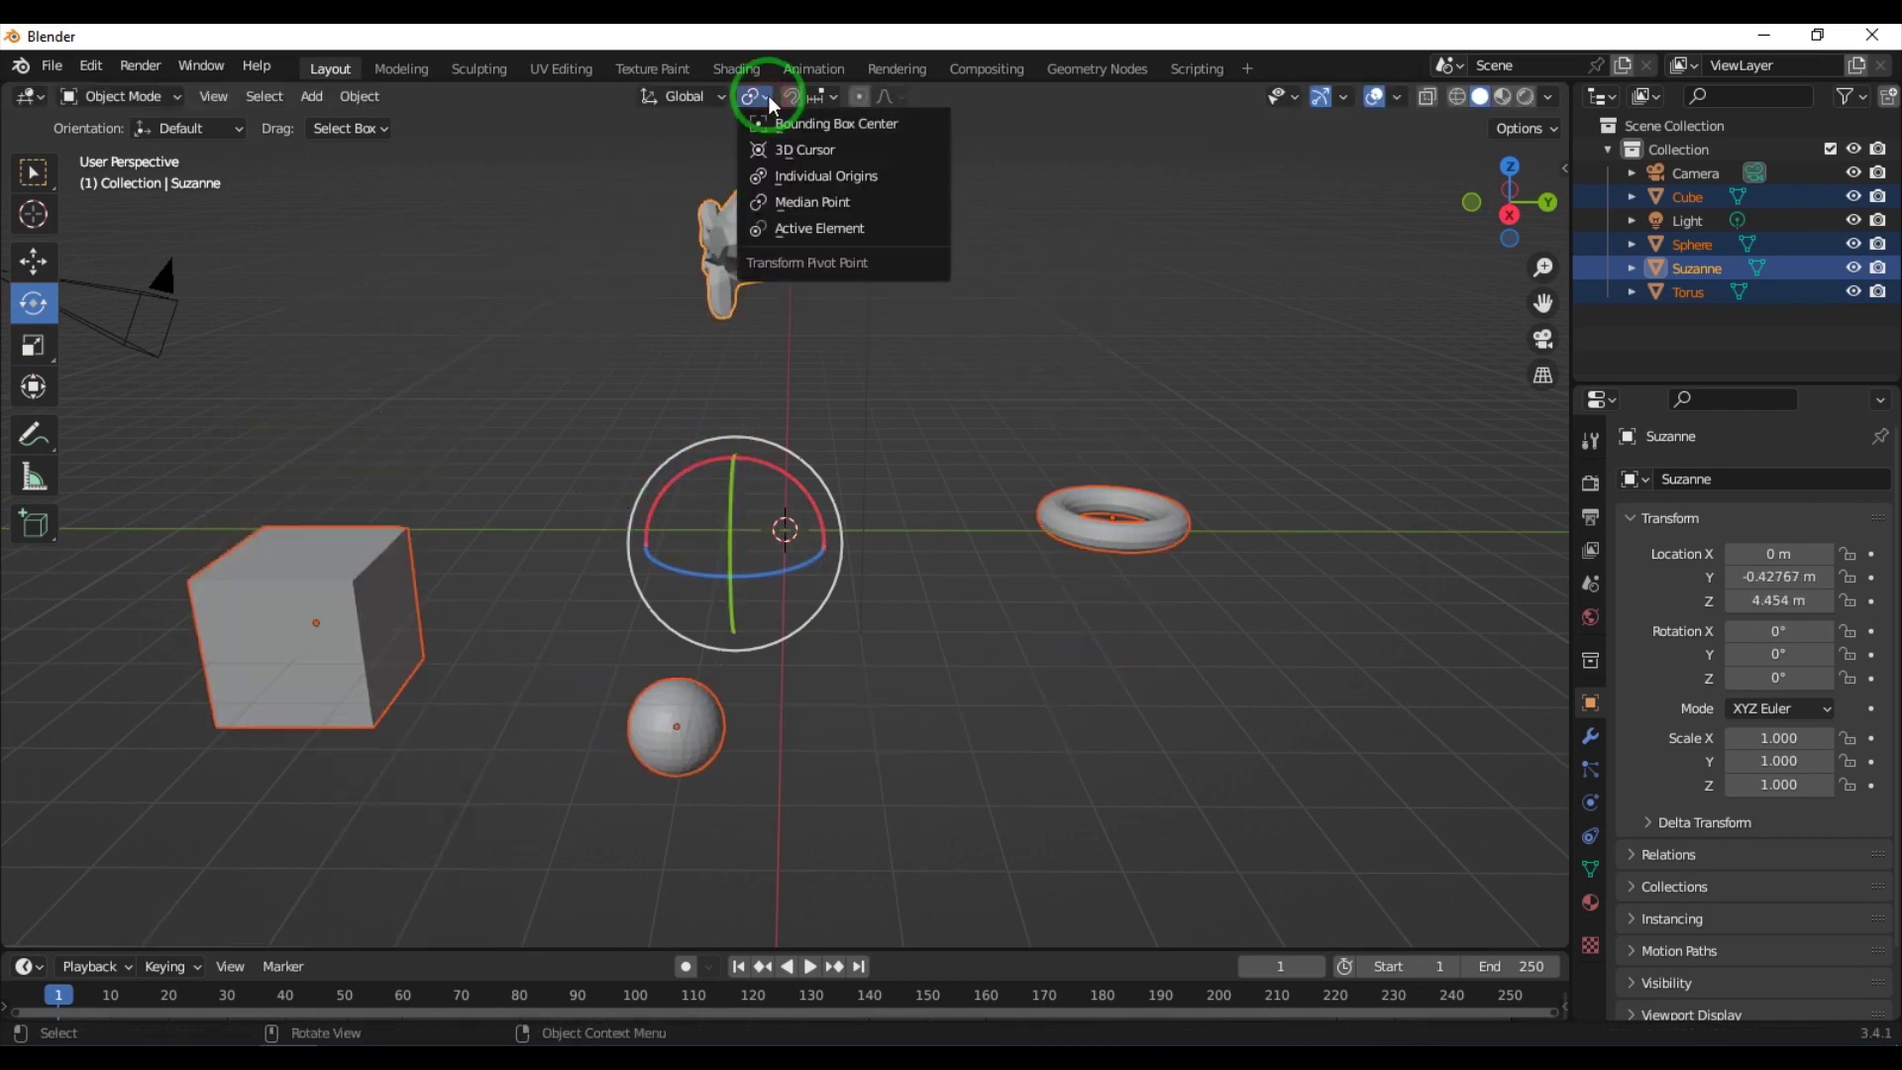
{"action": "left_click", "coordinate": [783, 153]}
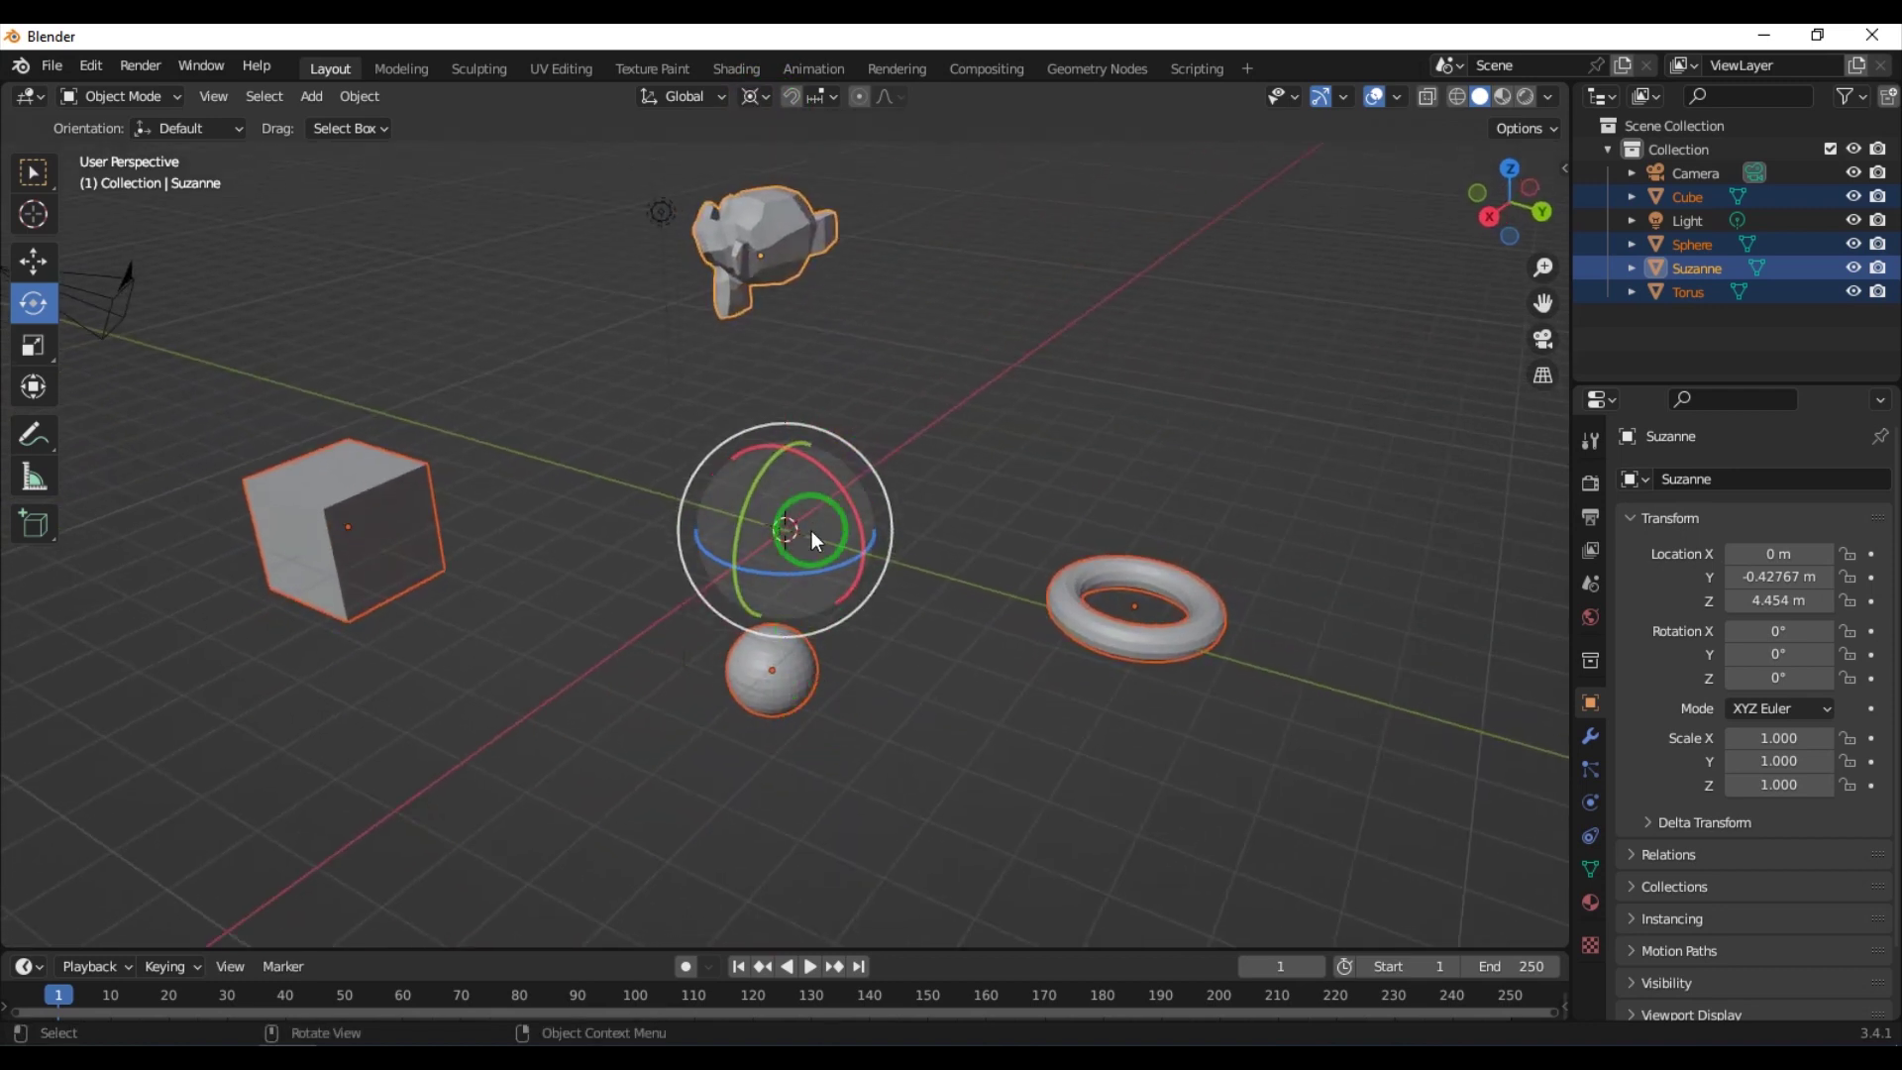
{"action": "left_click_drag", "start_coordinate": [836, 496], "coordinate": [843, 483]}
{"action": "key", "text": "Escape"}
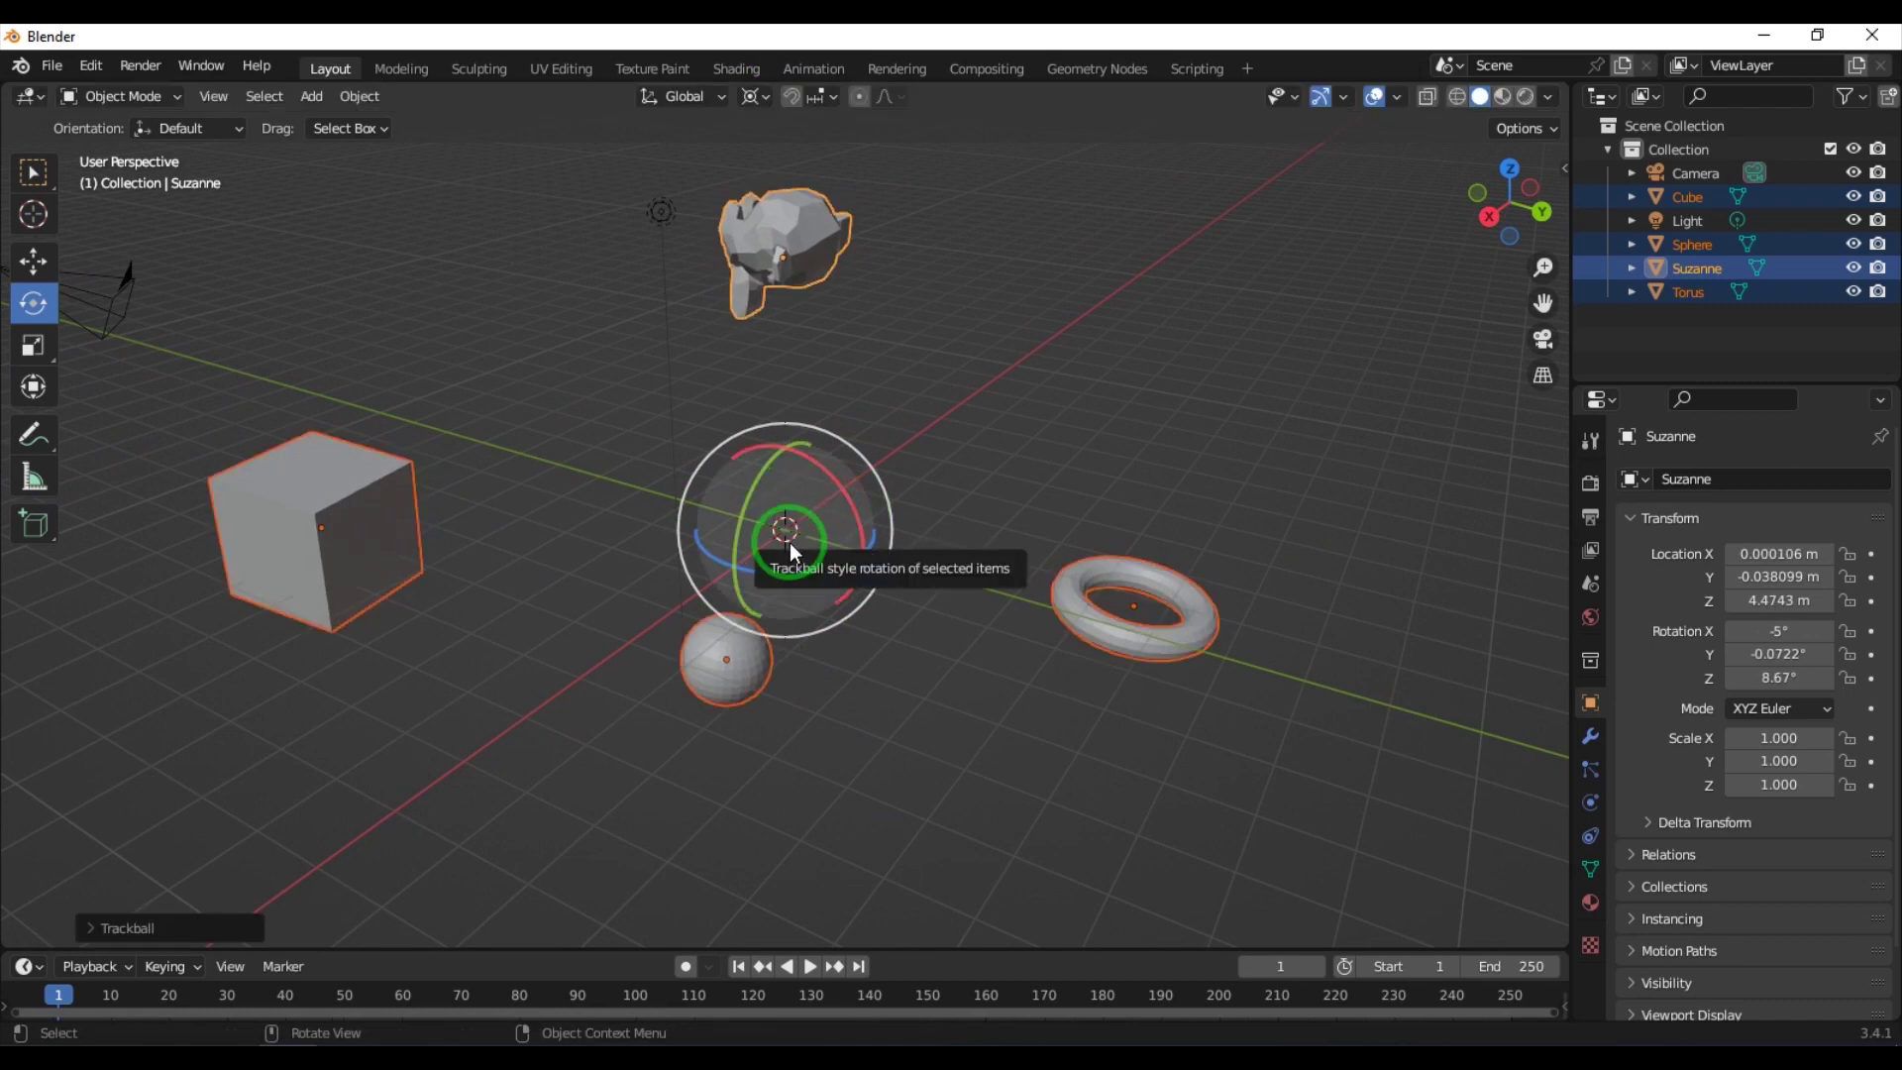
Step: Rotate each object about its own origin with the Individual Origins pivot, then undo
{"action": "left_click", "coordinate": [765, 97]}
{"action": "left_click", "coordinate": [793, 175]}
{"action": "middle_click_drag", "start_coordinate": [884, 382], "coordinate": [1116, 646]}
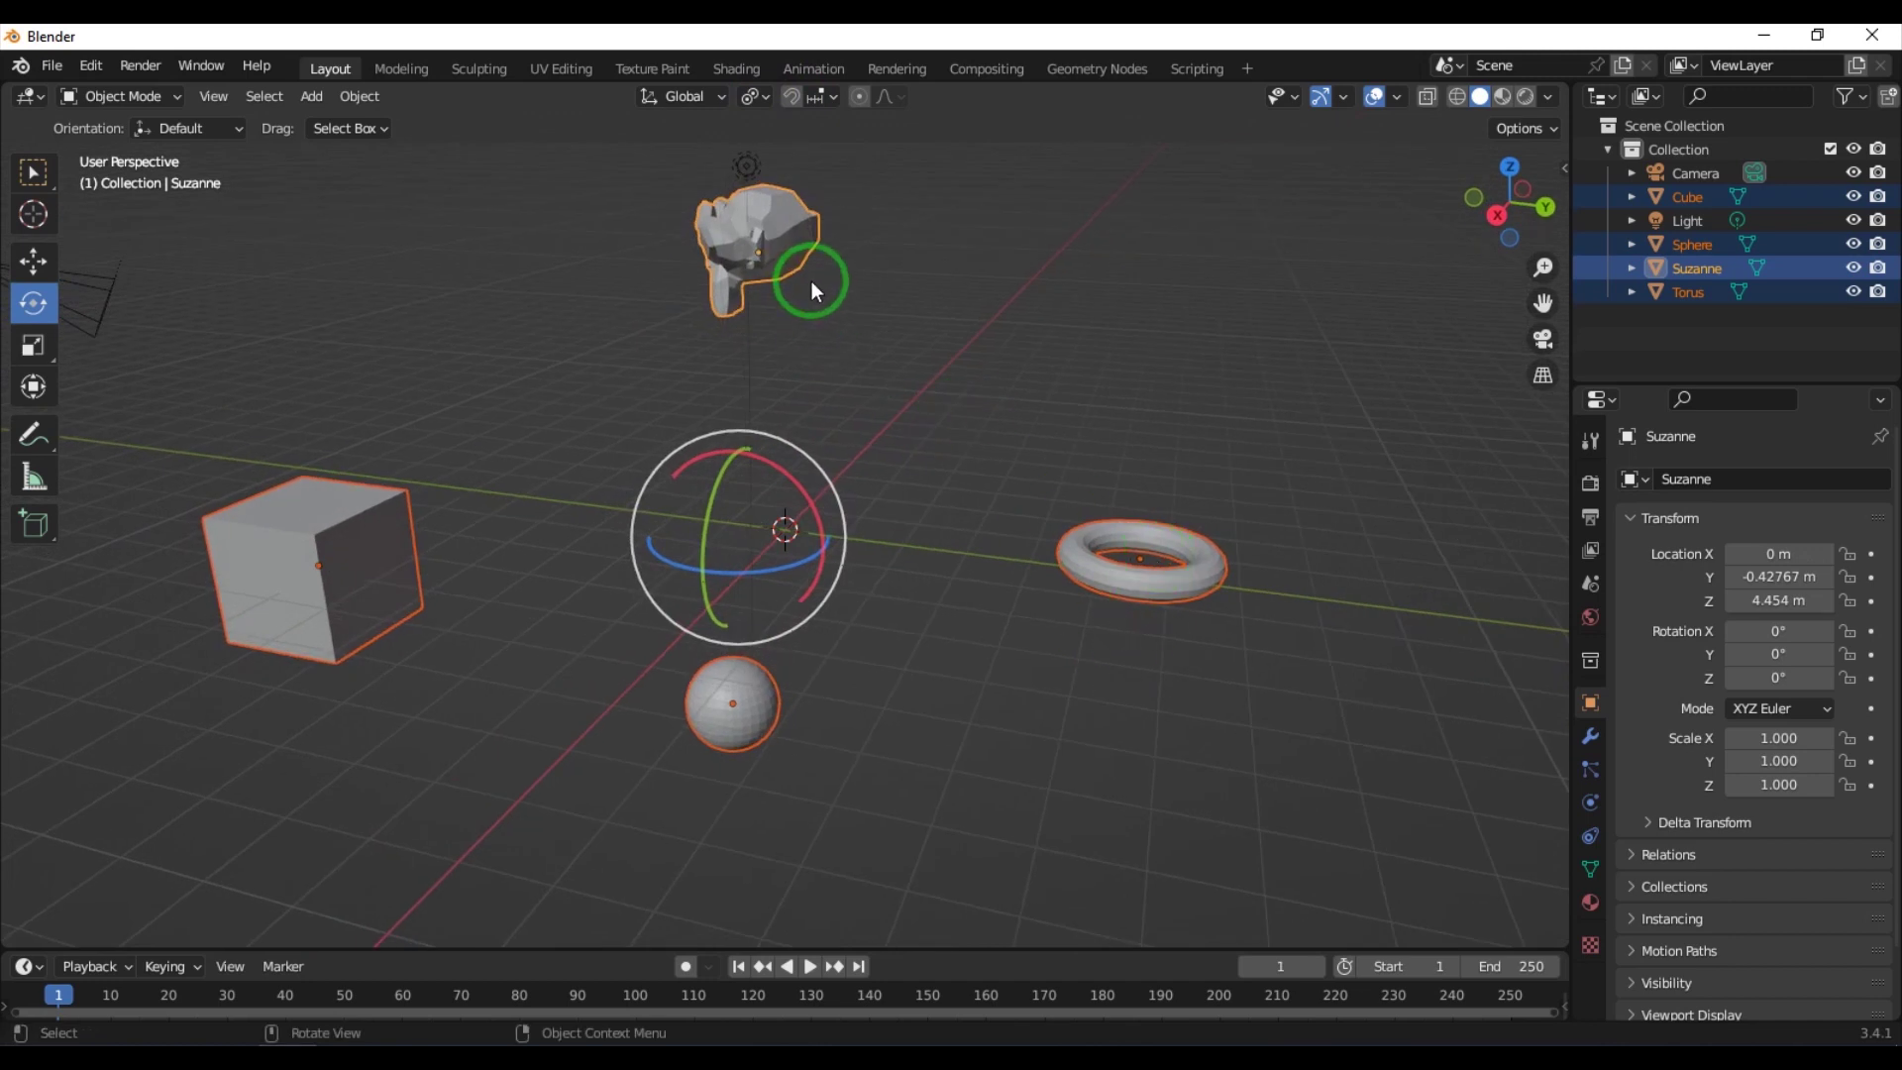
{"action": "left_click_drag", "start_coordinate": [778, 472], "coordinate": [767, 591]}
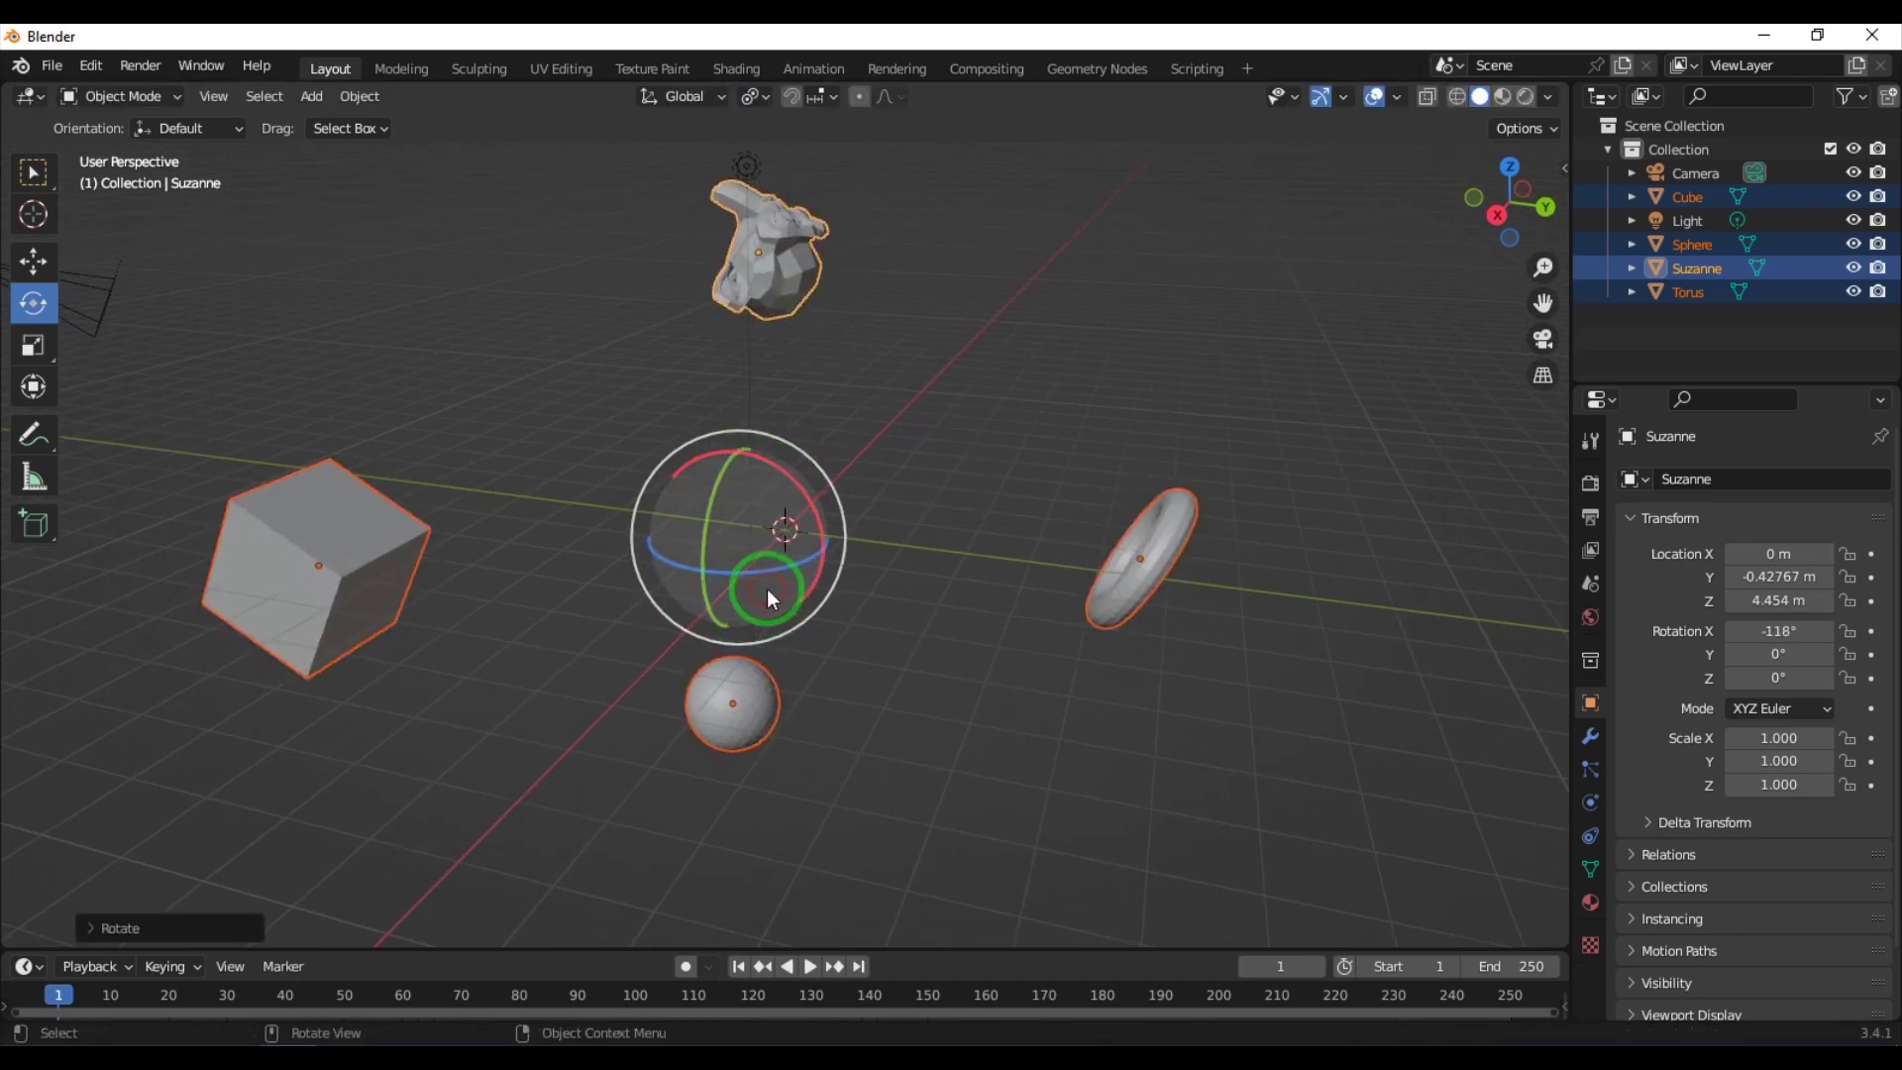
{"action": "key", "text": "ctrl+z"}
{"action": "left_click", "coordinate": [755, 96]}
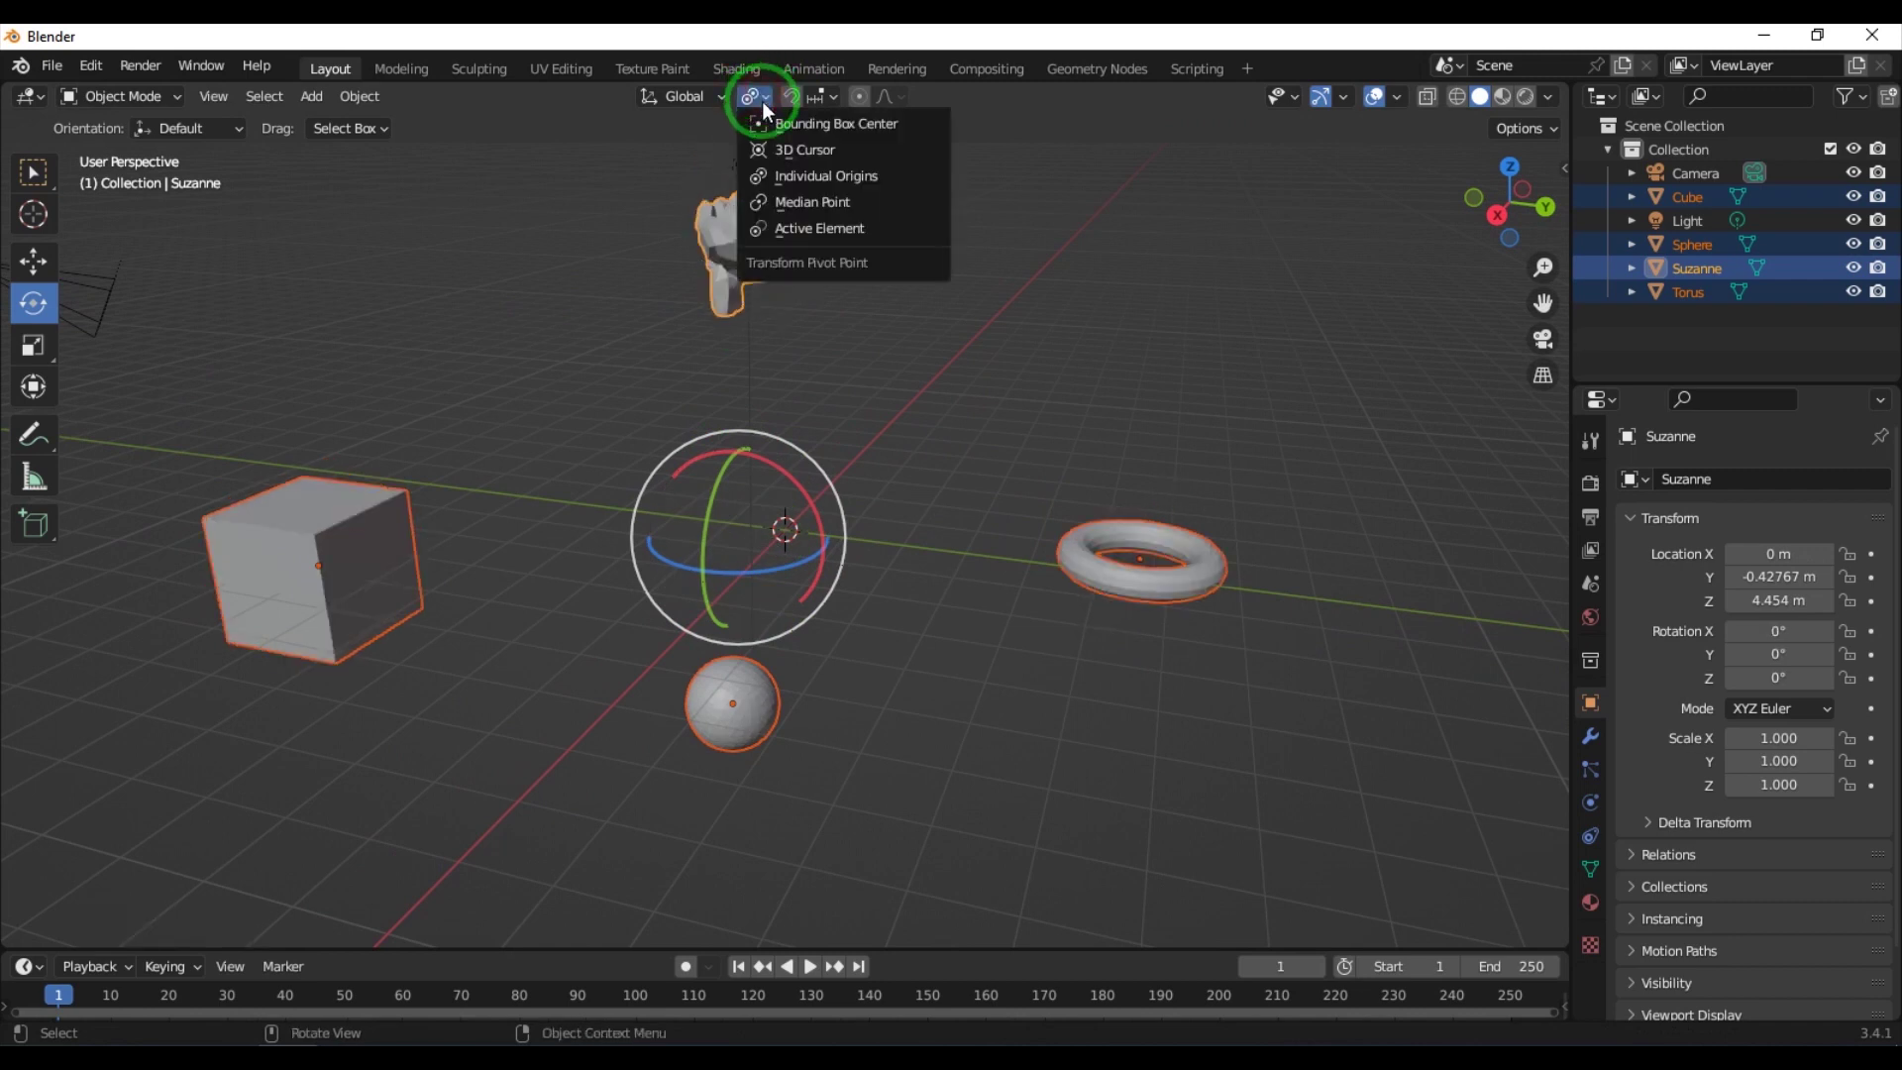
Step: Rotate the selection about the Median Point pivot, then cancel the rotation
{"action": "left_click", "coordinate": [823, 200]}
{"action": "middle_click_drag", "start_coordinate": [972, 720], "coordinate": [984, 698]}
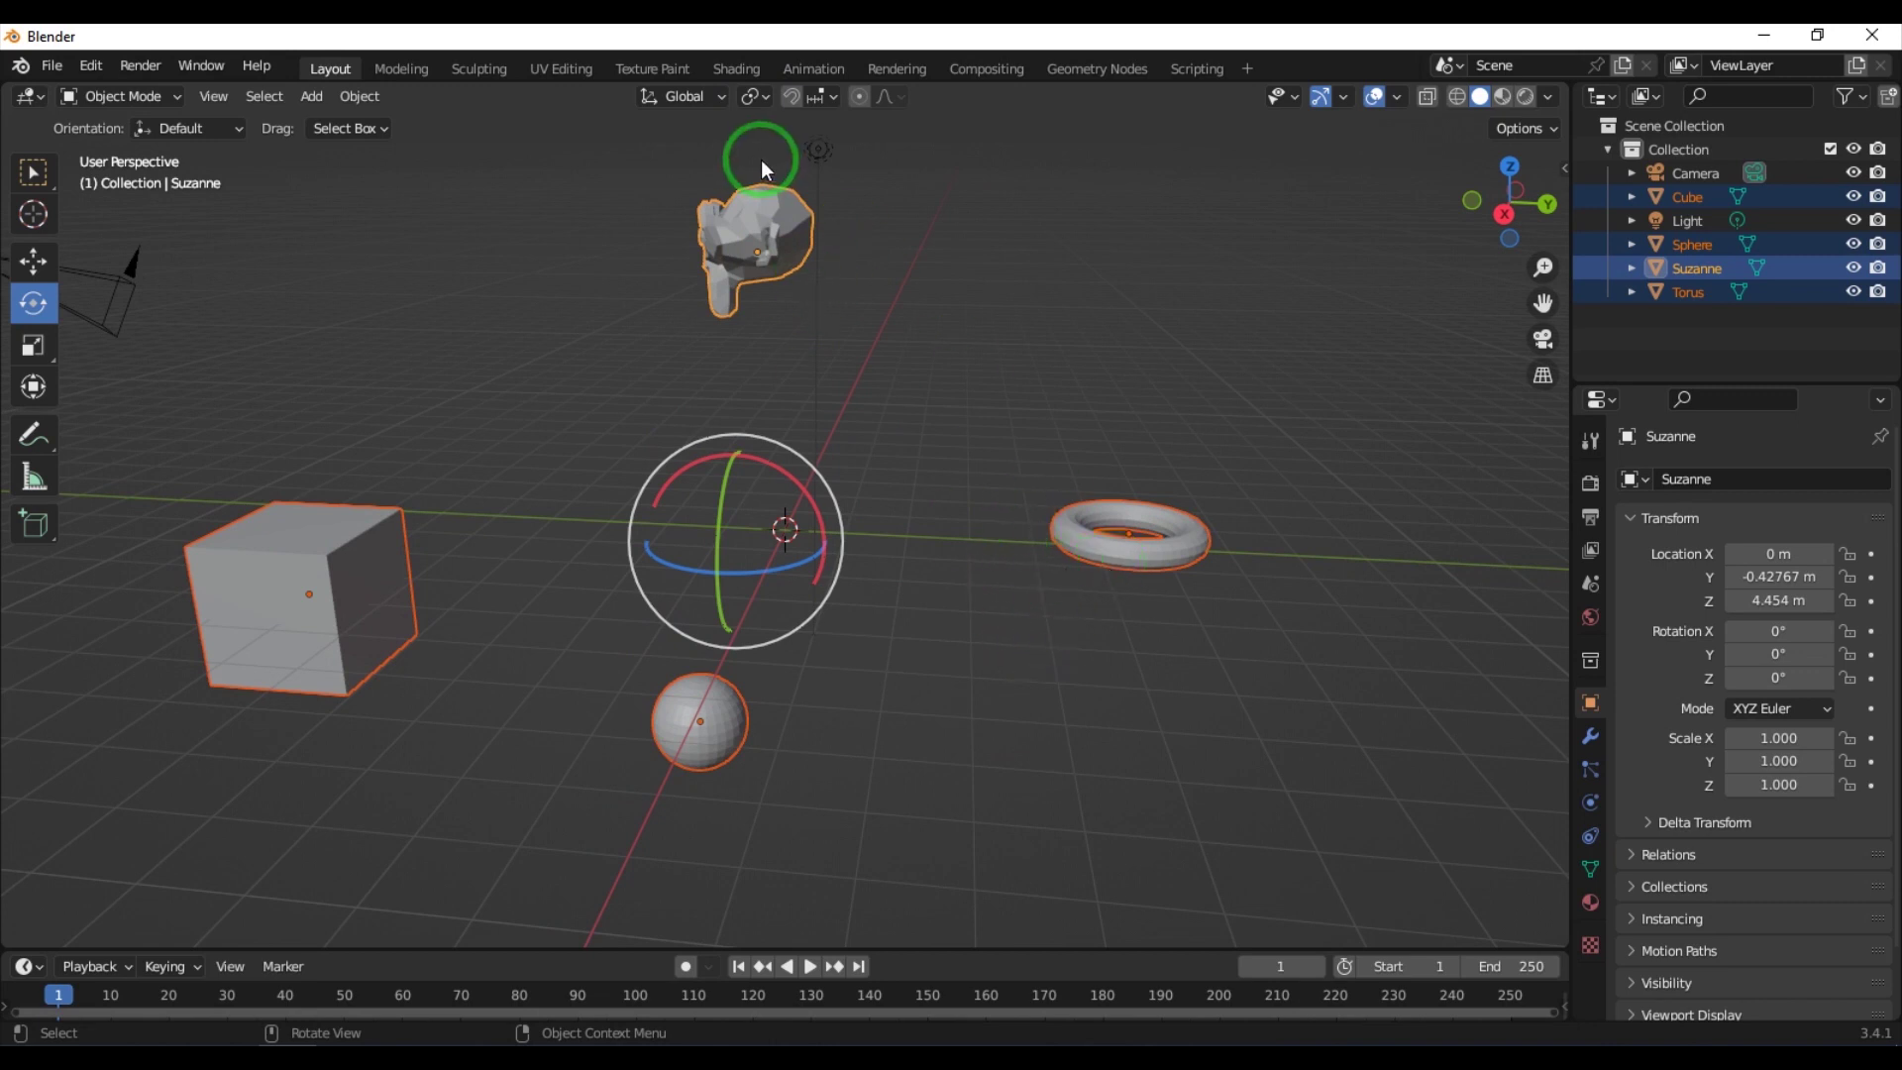
{"action": "left_click", "coordinate": [764, 100]}
{"action": "left_click", "coordinate": [764, 100]}
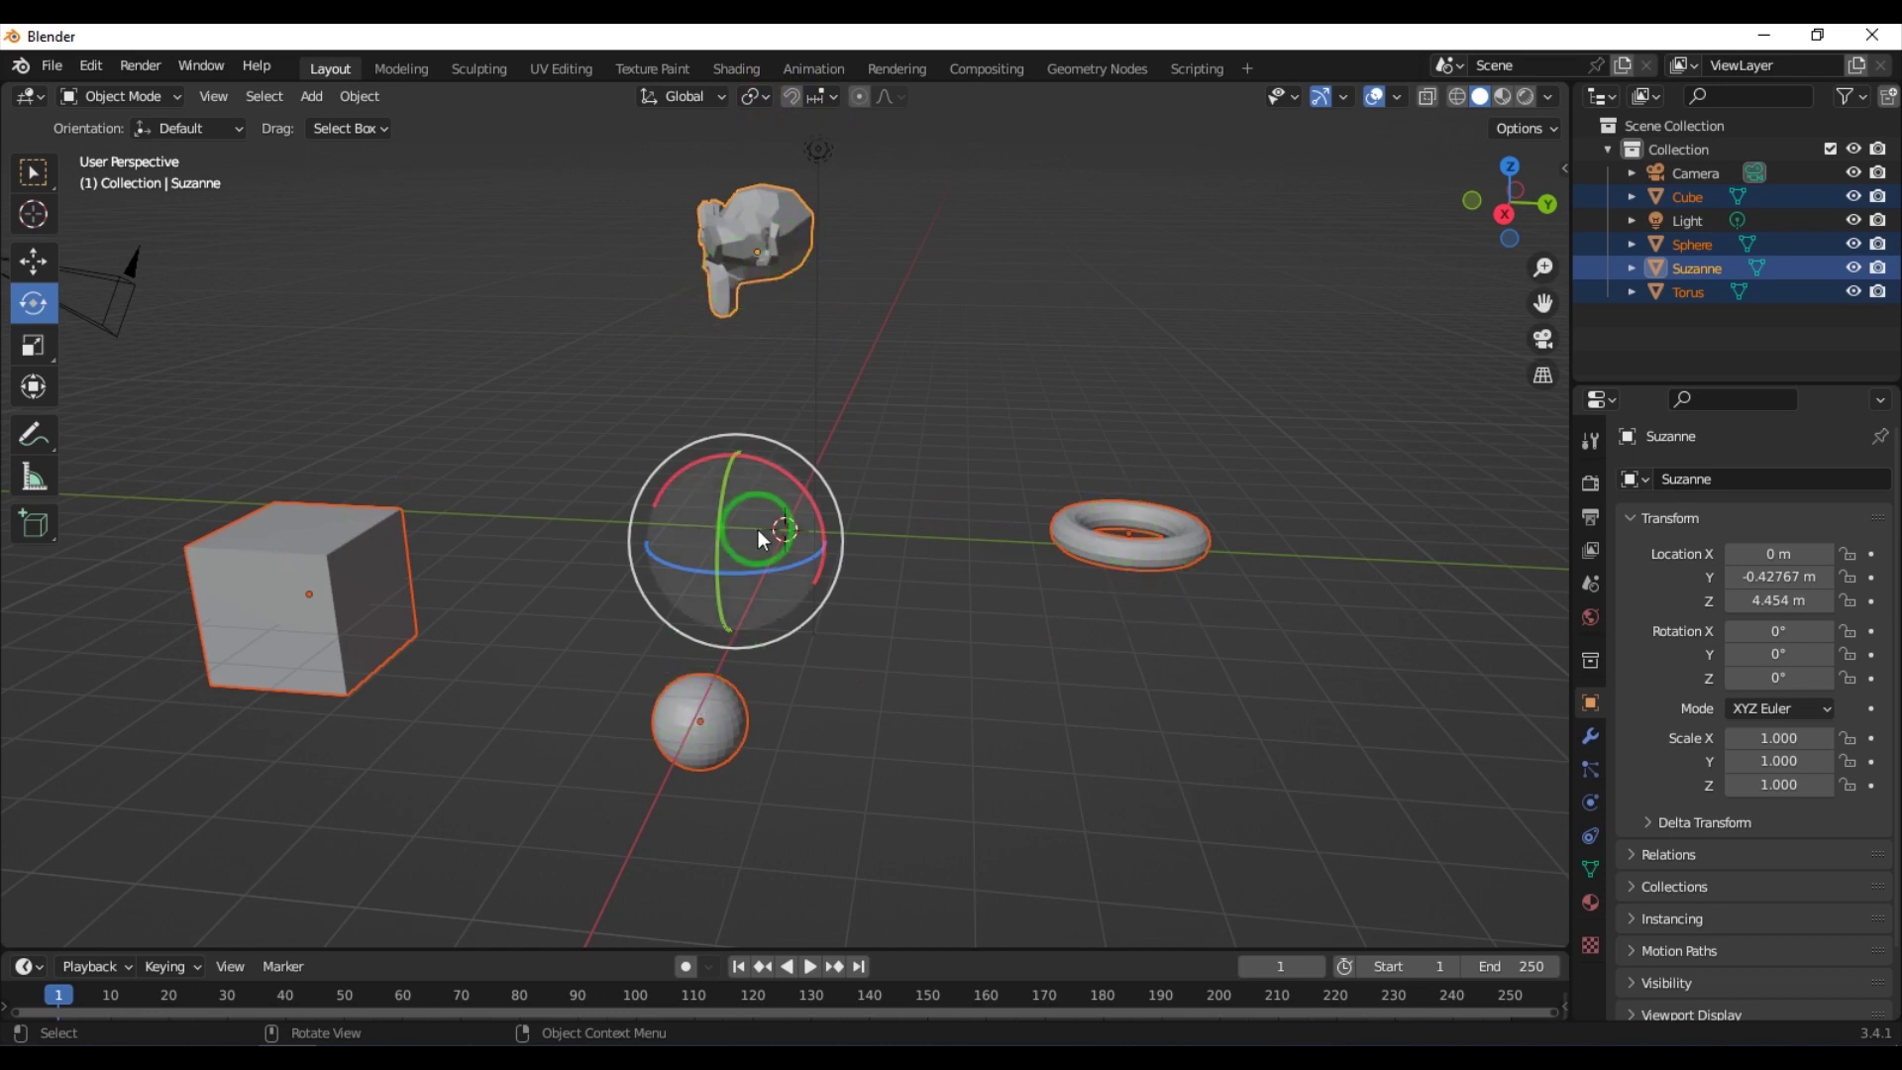
{"action": "left_click_drag", "start_coordinate": [820, 551], "coordinate": [752, 93]}
{"action": "right_click", "coordinate": [752, 94]}
Step: Set the pivot to Active Element and swing the selection around Suzanne, then cancel
{"action": "left_click", "coordinate": [755, 96]}
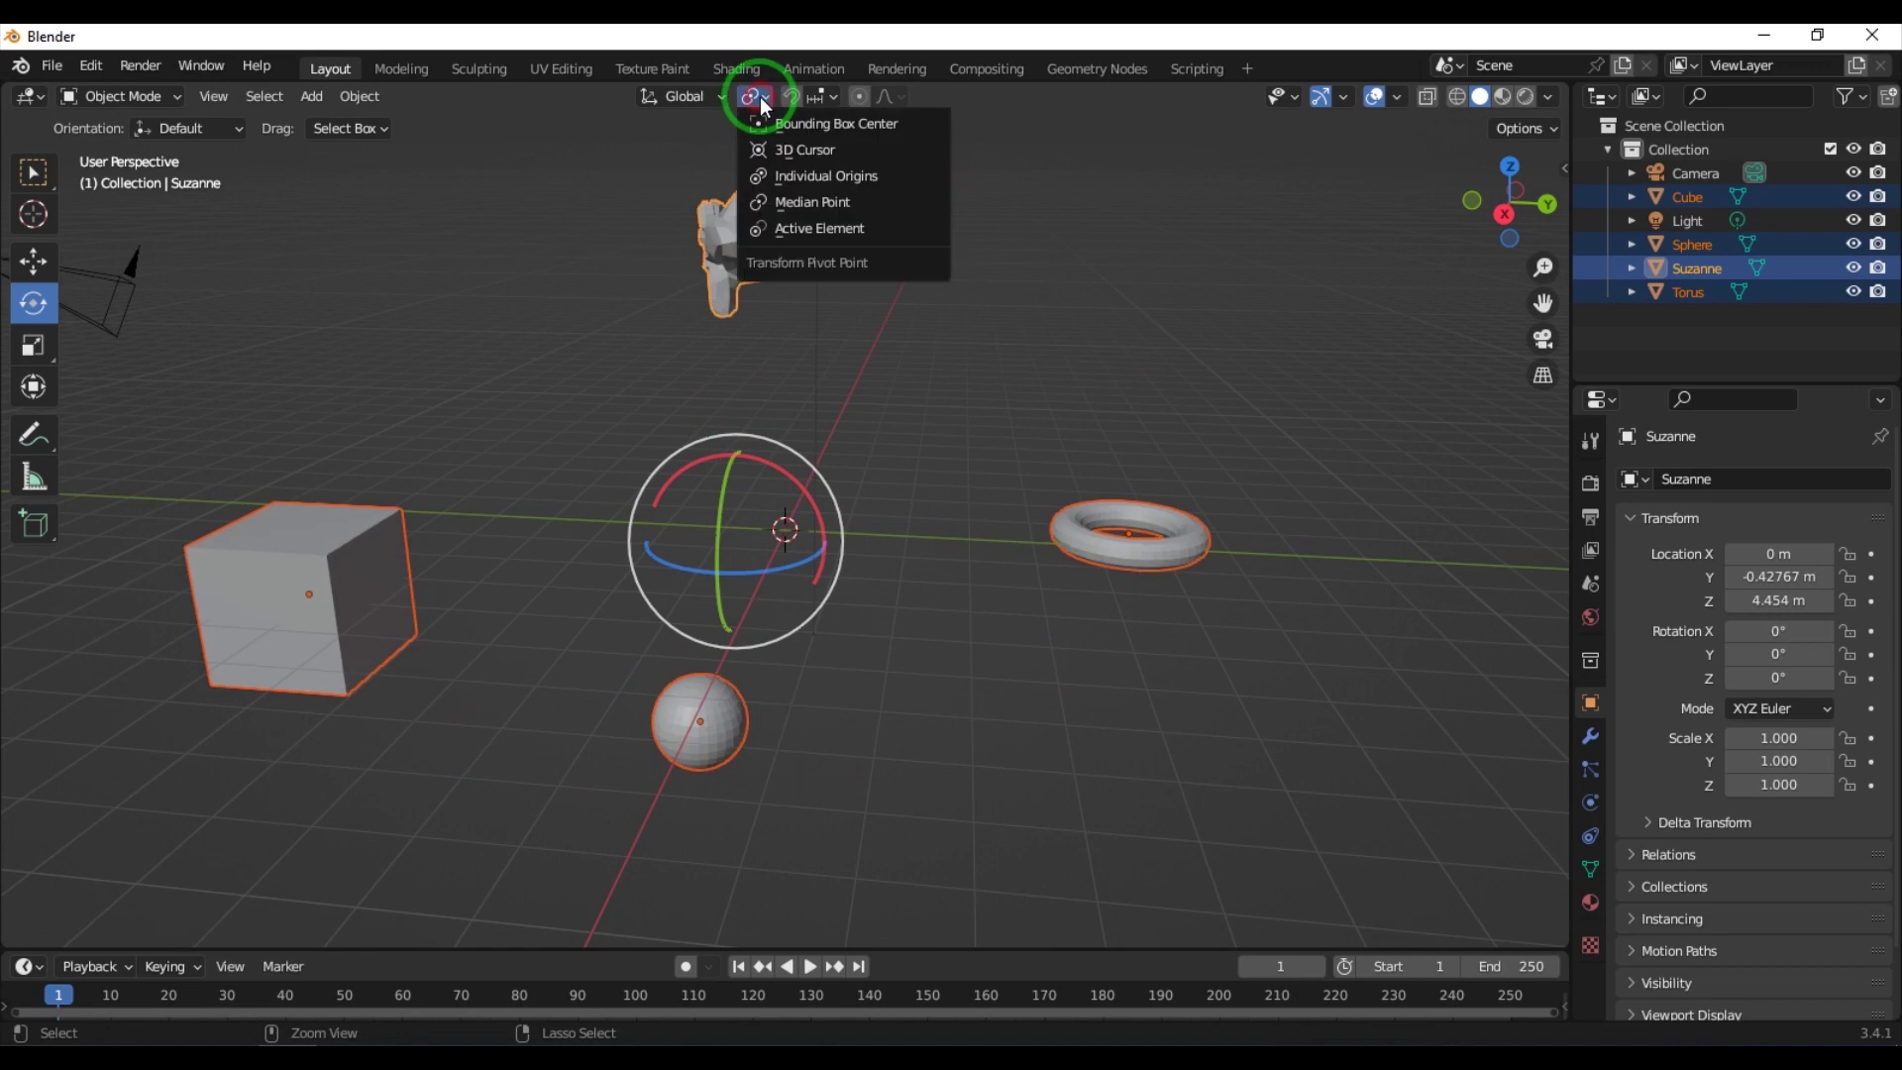
{"action": "left_click", "coordinate": [838, 229]}
{"action": "middle_click_drag", "start_coordinate": [1009, 709], "coordinate": [783, 693], "text": "alt"}
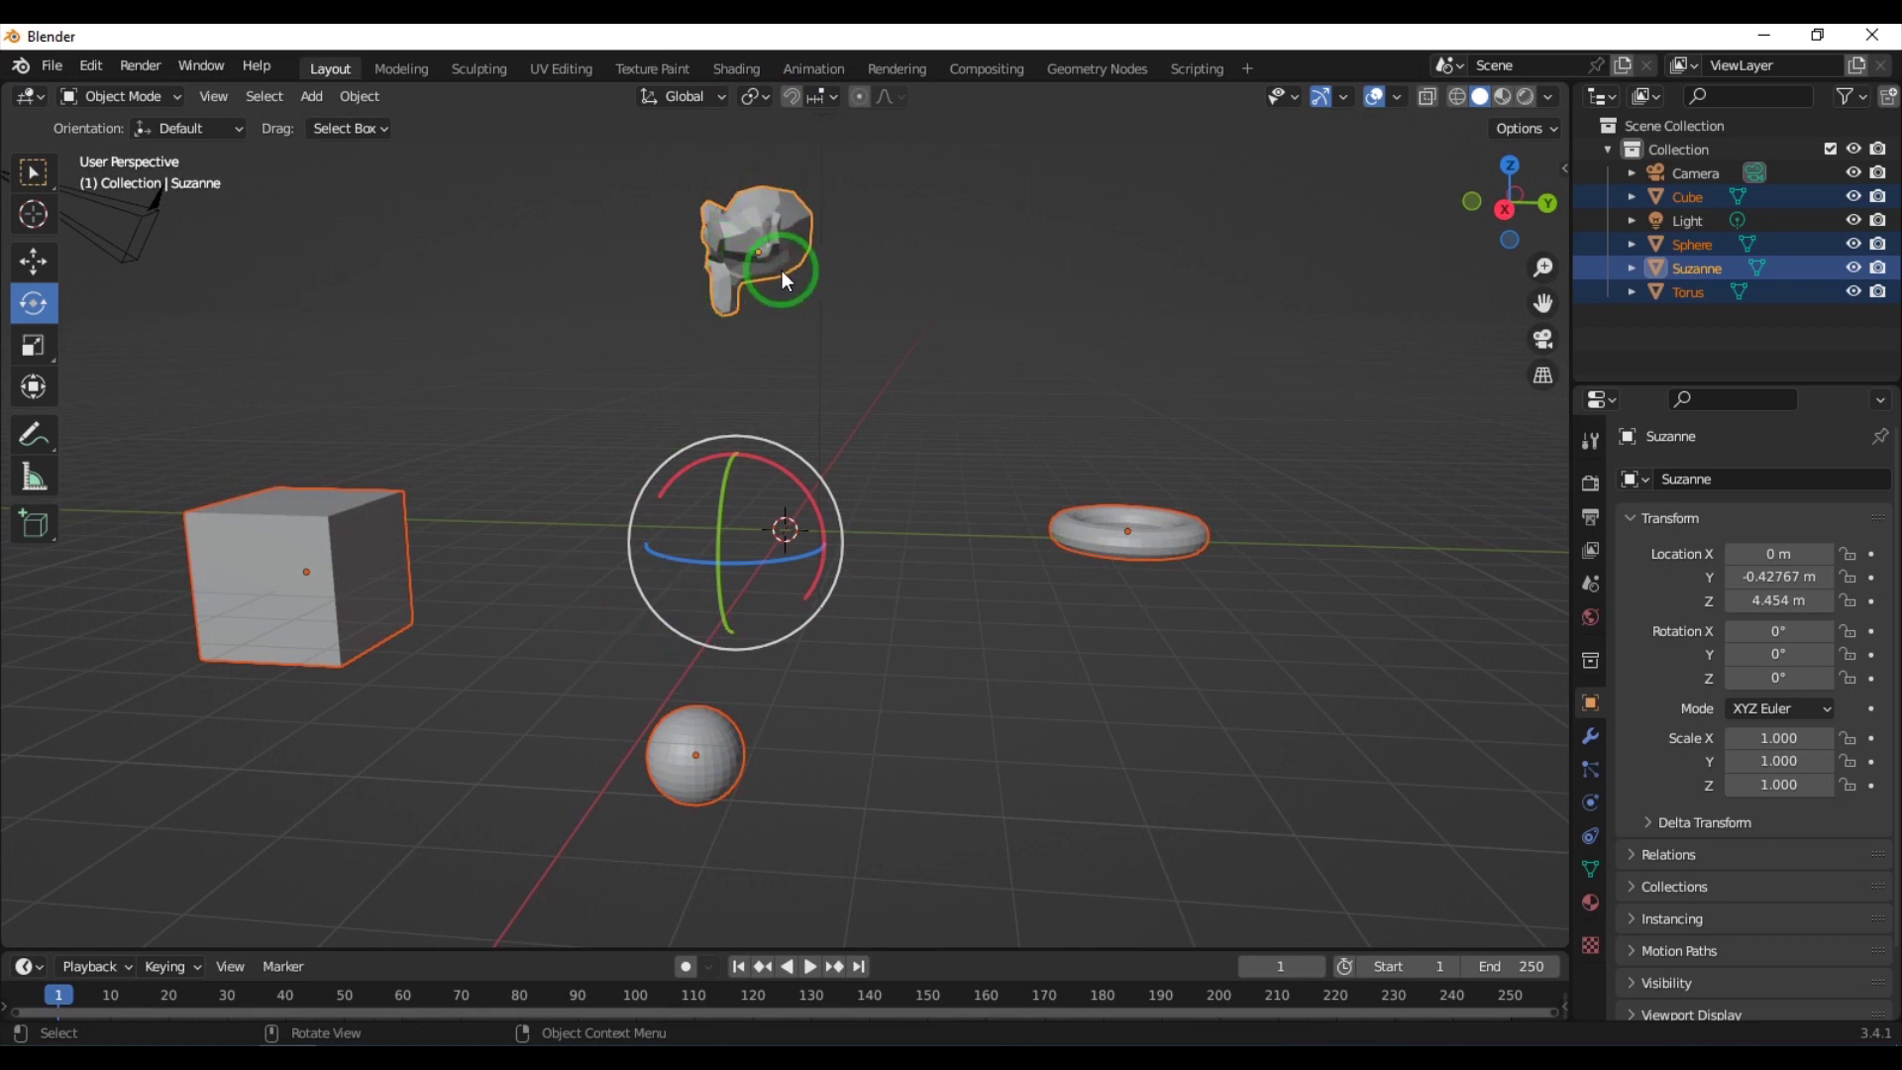
{"action": "left_click", "coordinate": [753, 99]}
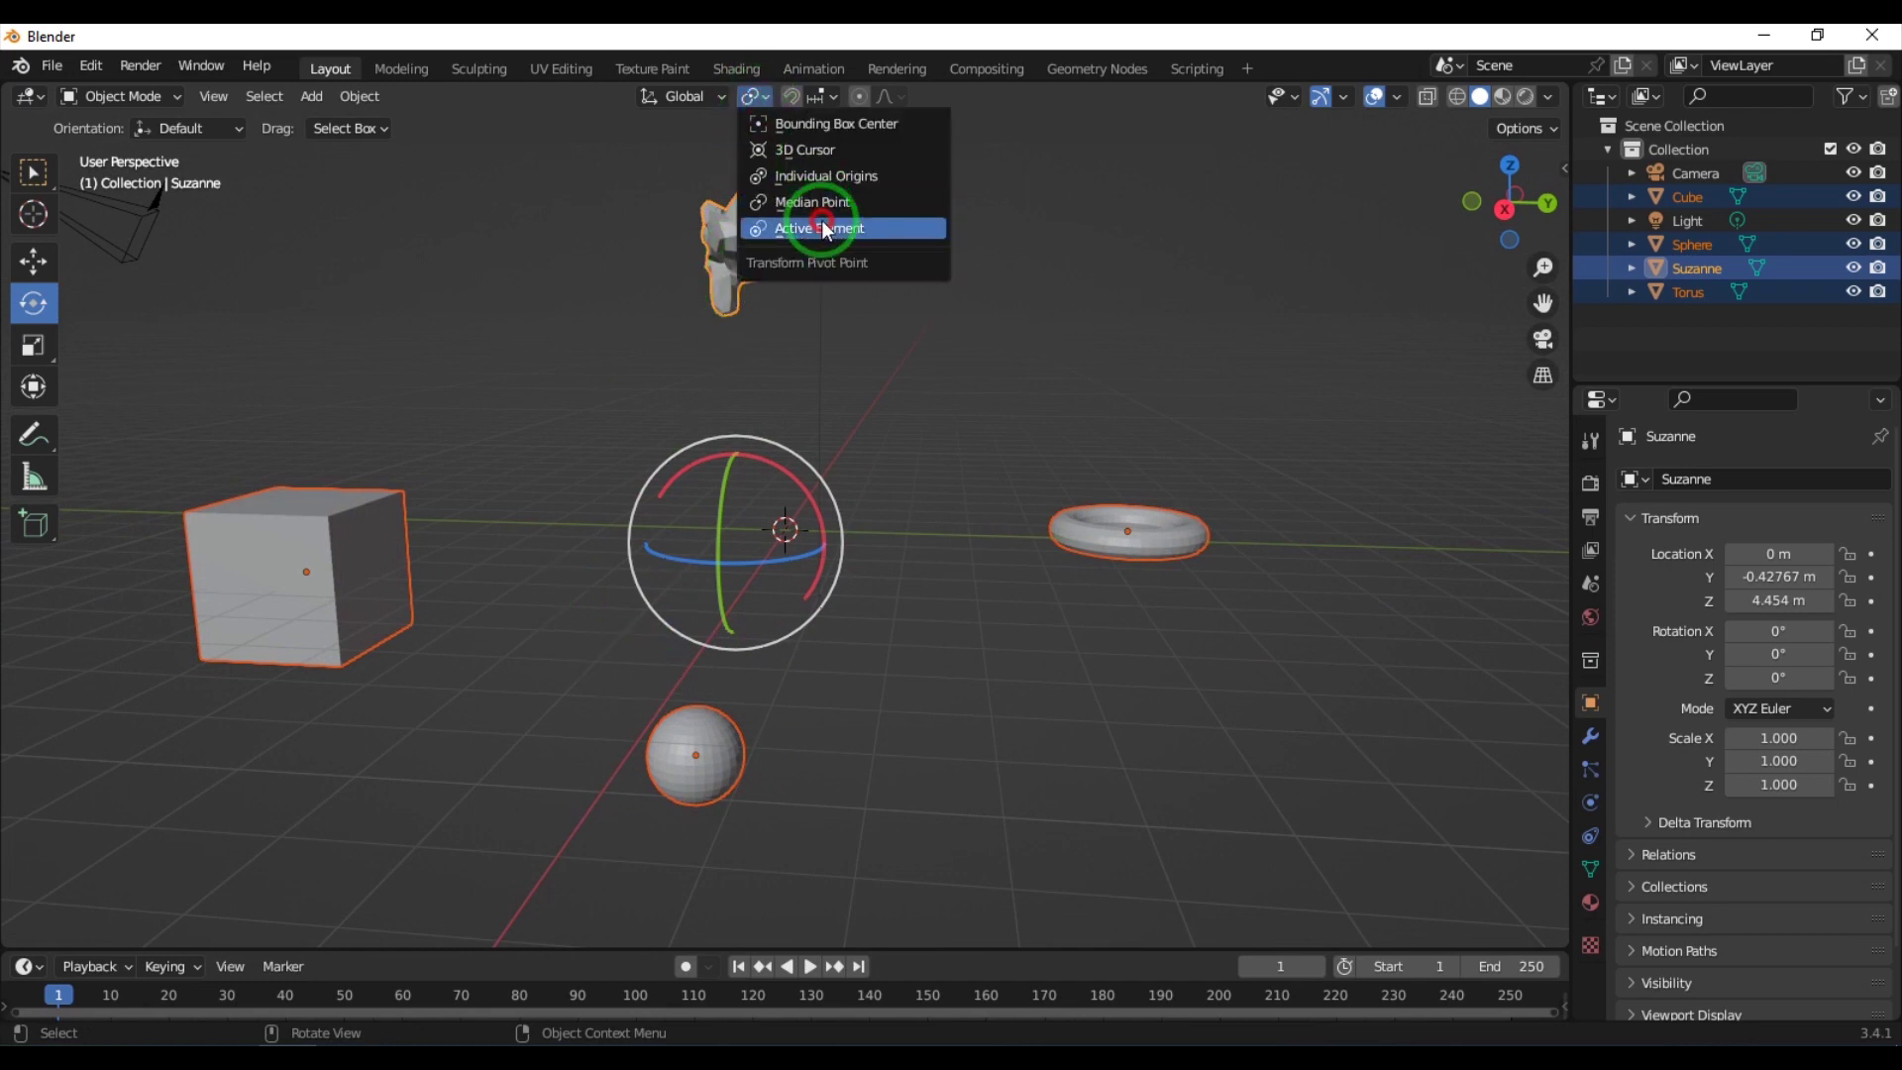
{"action": "left_click", "coordinate": [808, 223]}
{"action": "mouse_move", "coordinate": [830, 203]}
{"action": "left_mouse_down"}
{"action": "mouse_move", "coordinate": [835, 295]}
{"action": "mouse_move", "coordinate": [797, 174]}
{"action": "mouse_move", "coordinate": [818, 190]}
{"action": "left_mouse_up"}
{"action": "right_click", "coordinate": [778, 535]}
Step: Select Cube, Sphere, Torus and Suzanne with Suzanne active, then clear the selection
{"action": "key", "text": "alt+a"}
{"action": "left_click", "coordinate": [317, 565]}
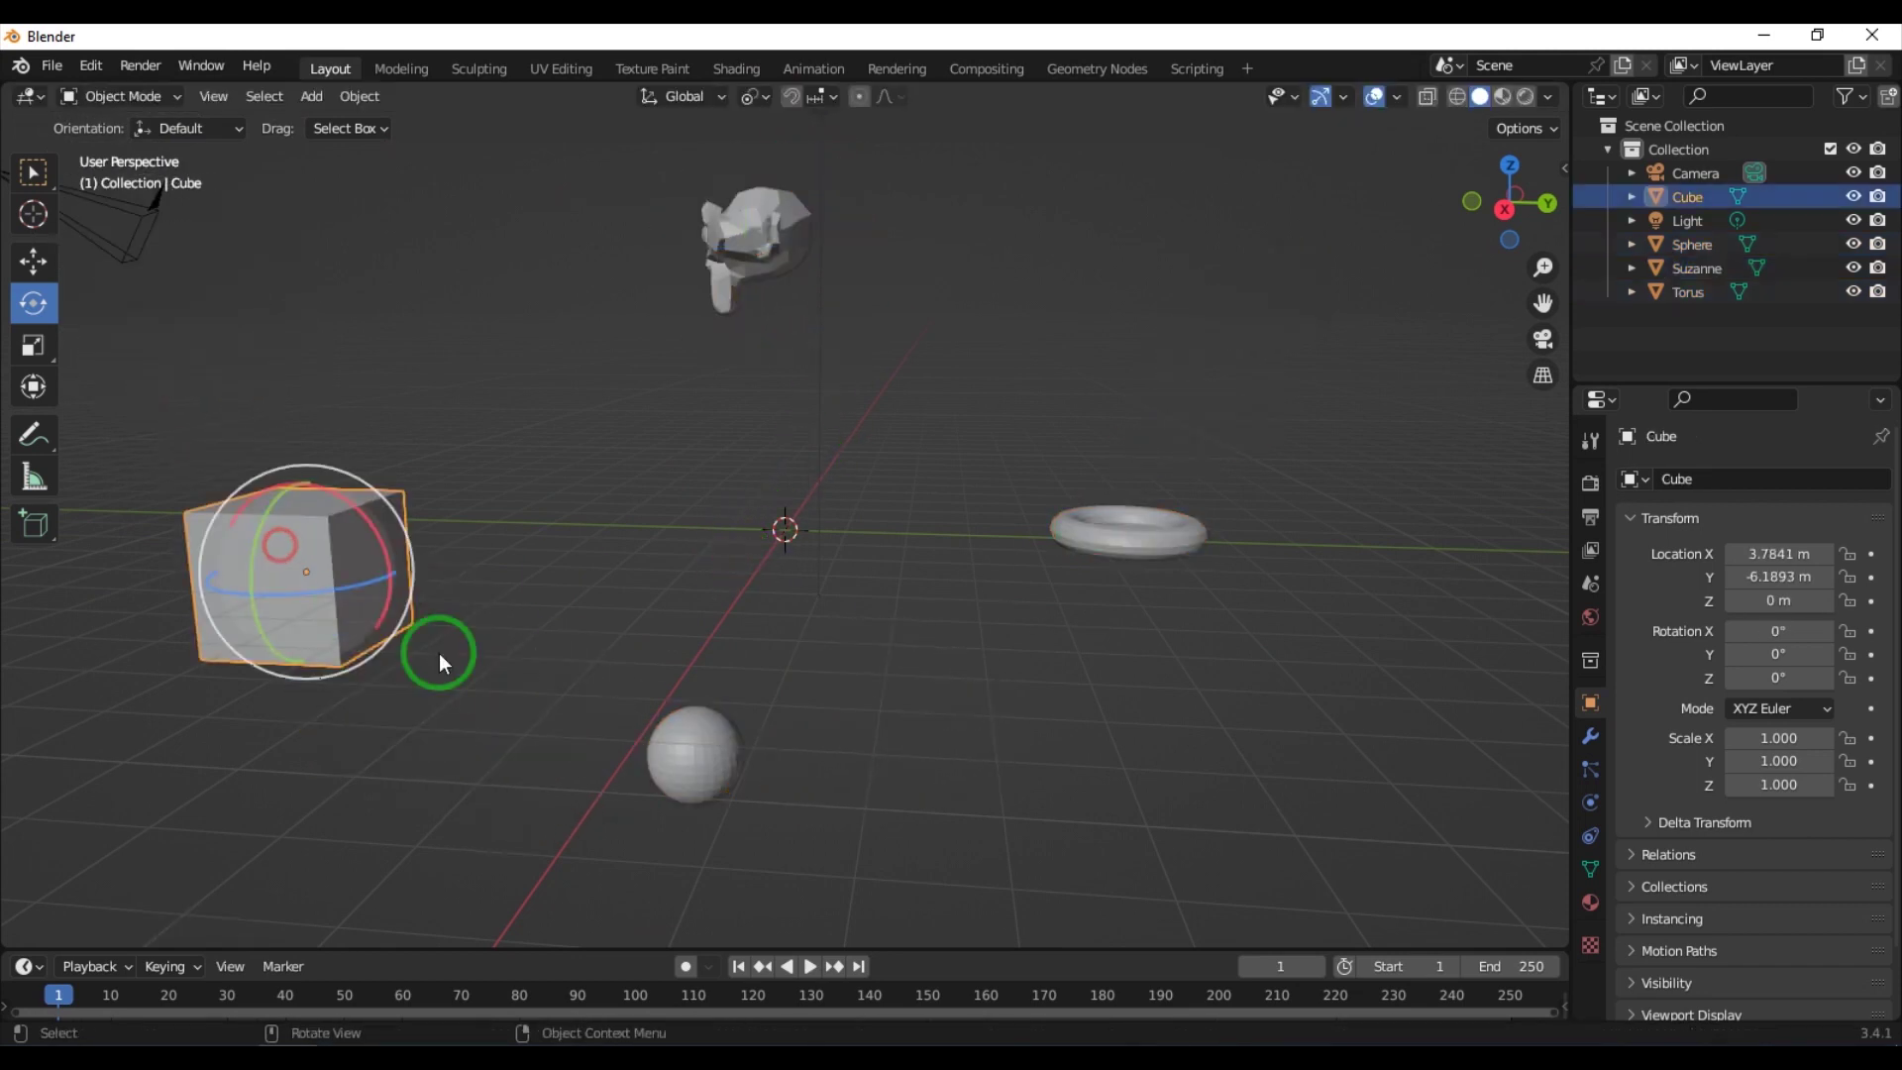
{"action": "left_click", "coordinate": [656, 737], "text": "shift"}
{"action": "left_click", "coordinate": [1091, 537], "text": "shift"}
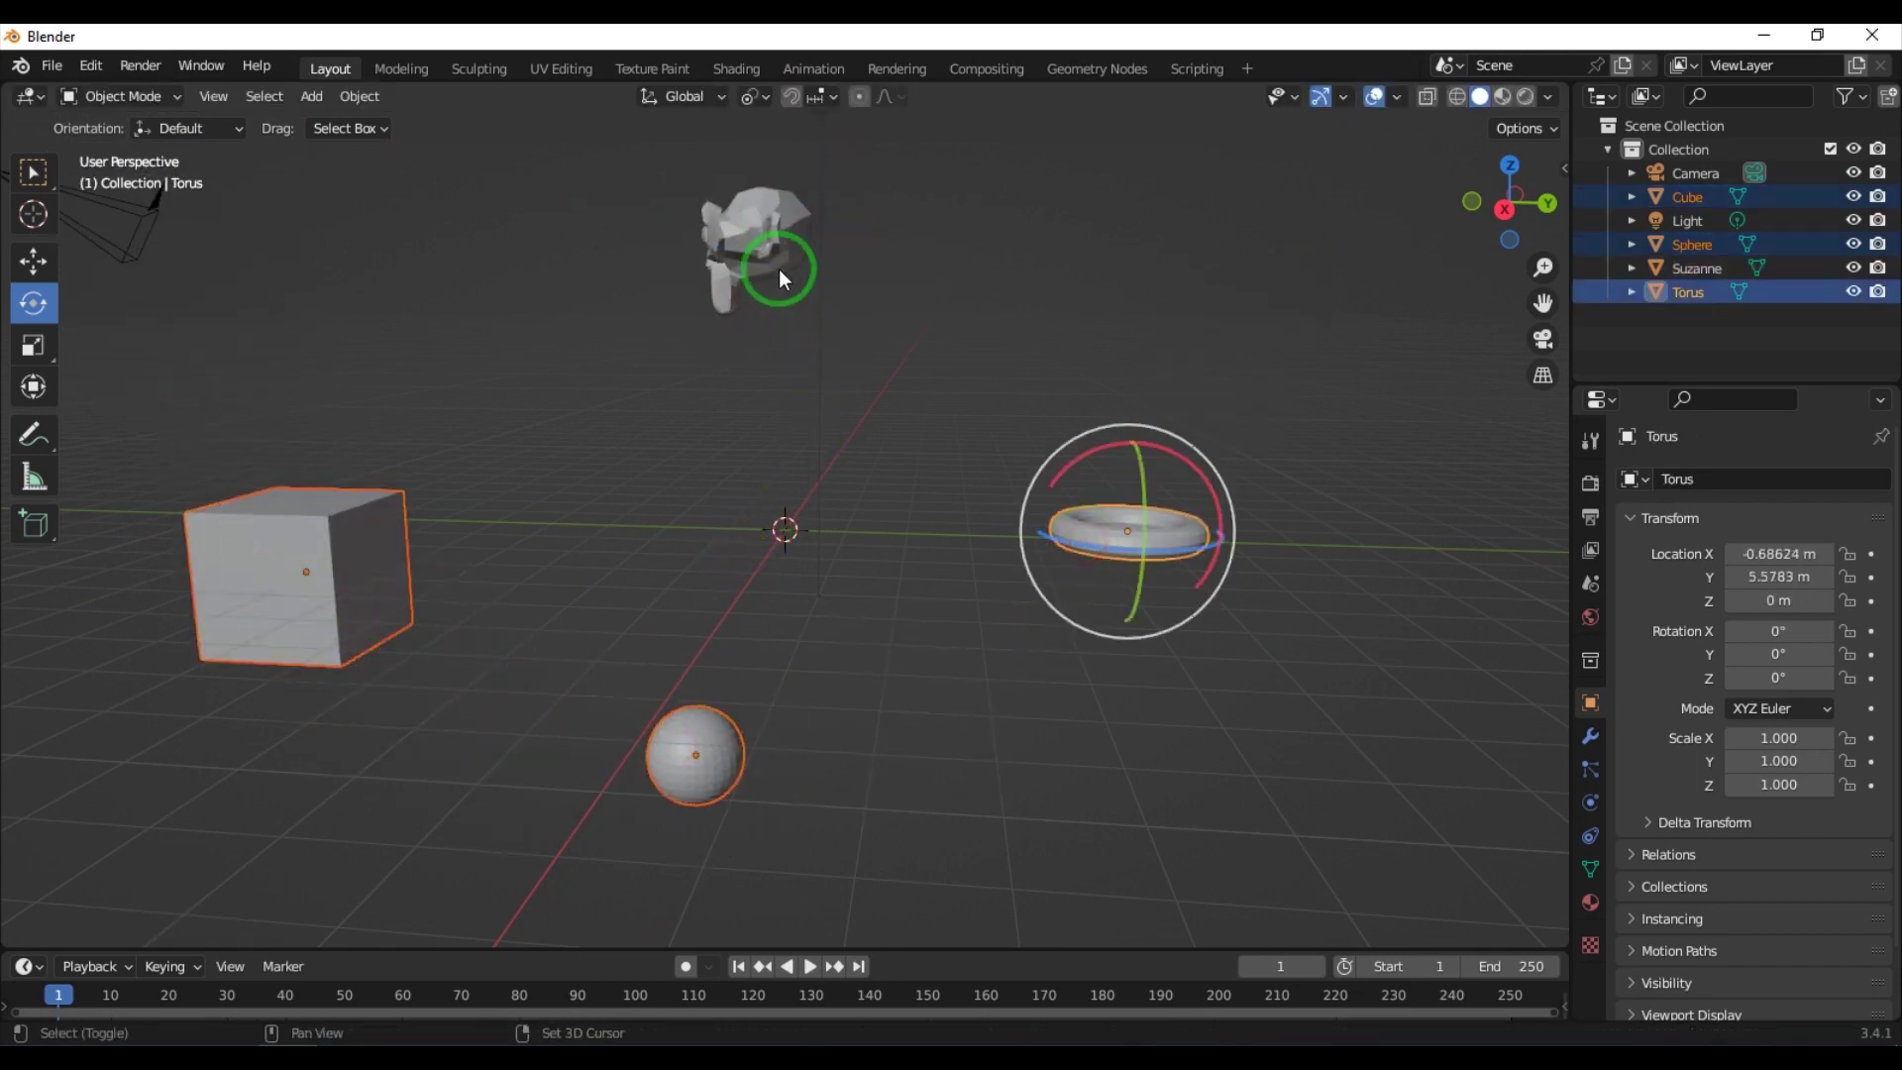
{"action": "left_click", "coordinate": [779, 286], "text": "shift"}
{"action": "left_click", "coordinate": [979, 454]}
Step: Select Suzanne, Torus, Sphere and Cube as active, test a rotation around the Cube, and undo
{"action": "left_click", "coordinate": [747, 242]}
{"action": "left_click", "coordinate": [1109, 543], "text": "shift"}
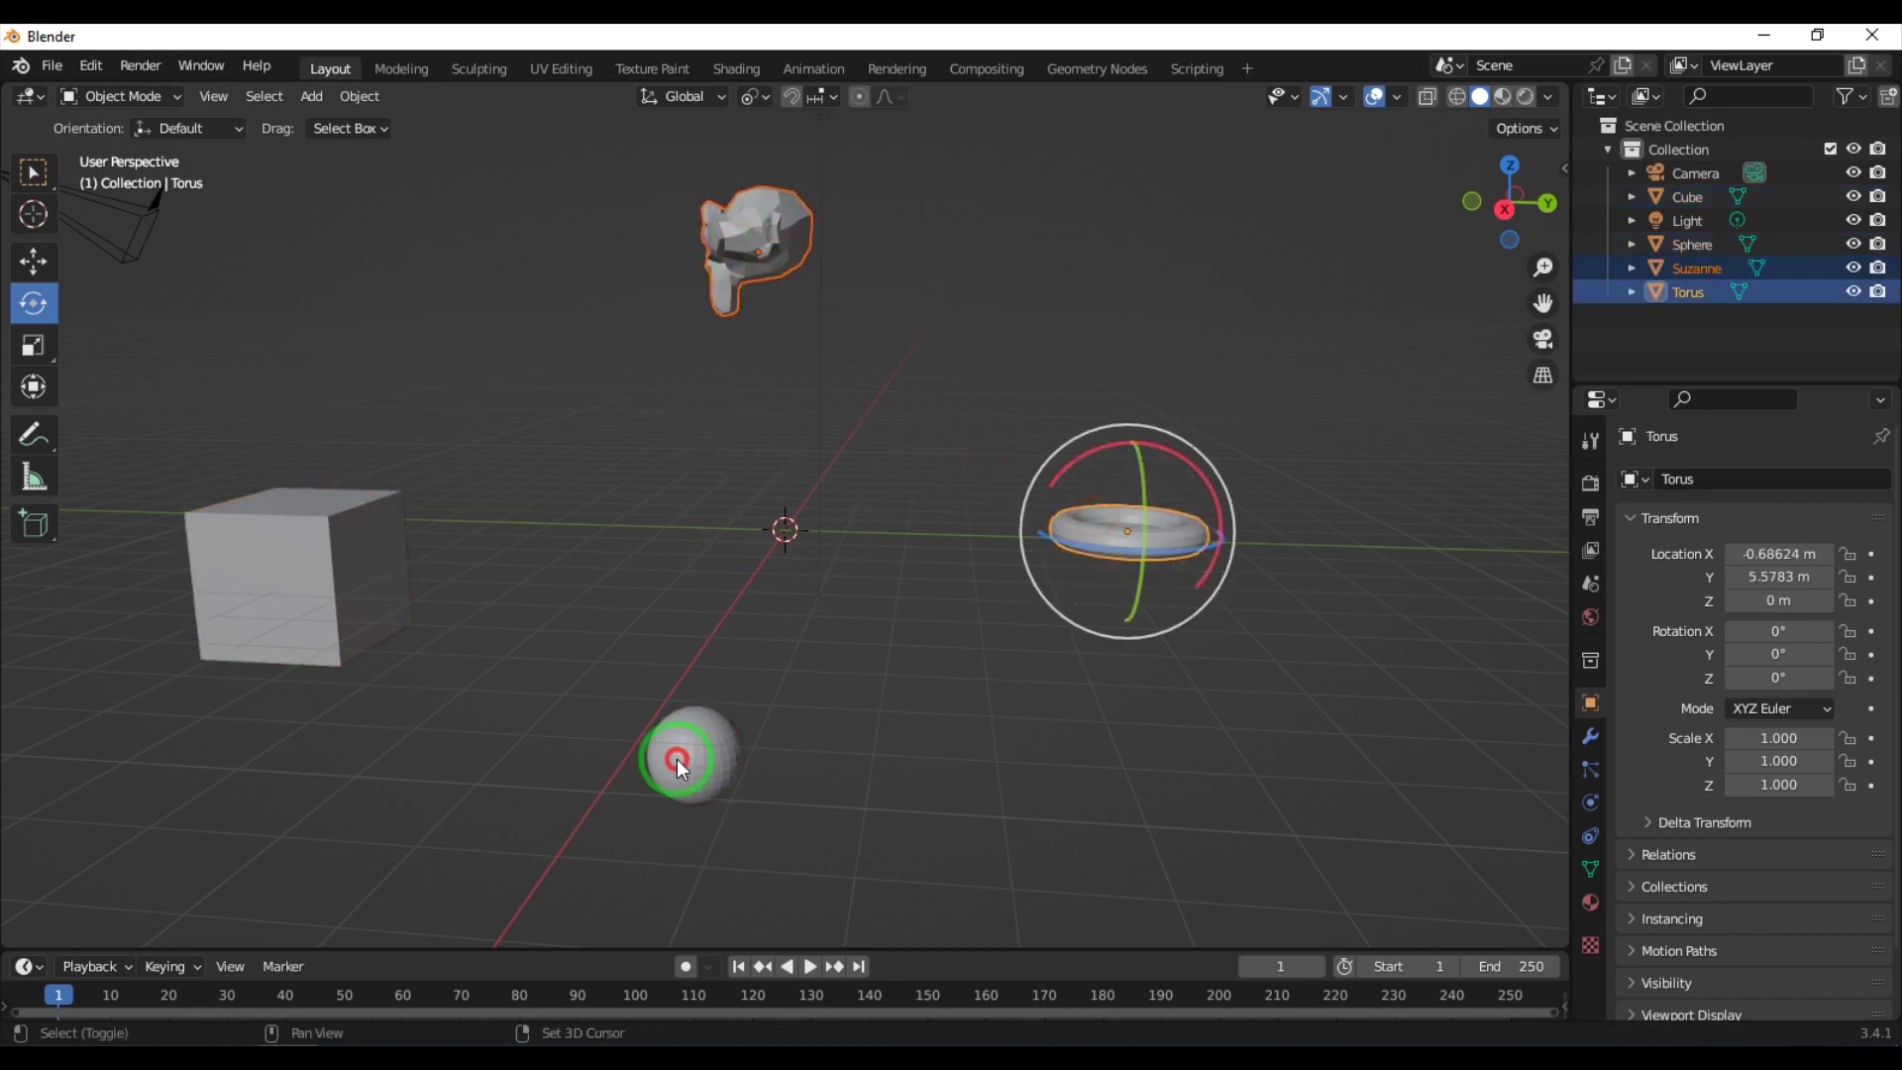
{"action": "left_click", "coordinate": [675, 759], "text": "shift"}
{"action": "left_click", "coordinate": [324, 590], "text": "shift"}
{"action": "left_click_drag", "start_coordinate": [373, 626], "coordinate": [371, 516]}
{"action": "key", "text": "ctrl+z"}
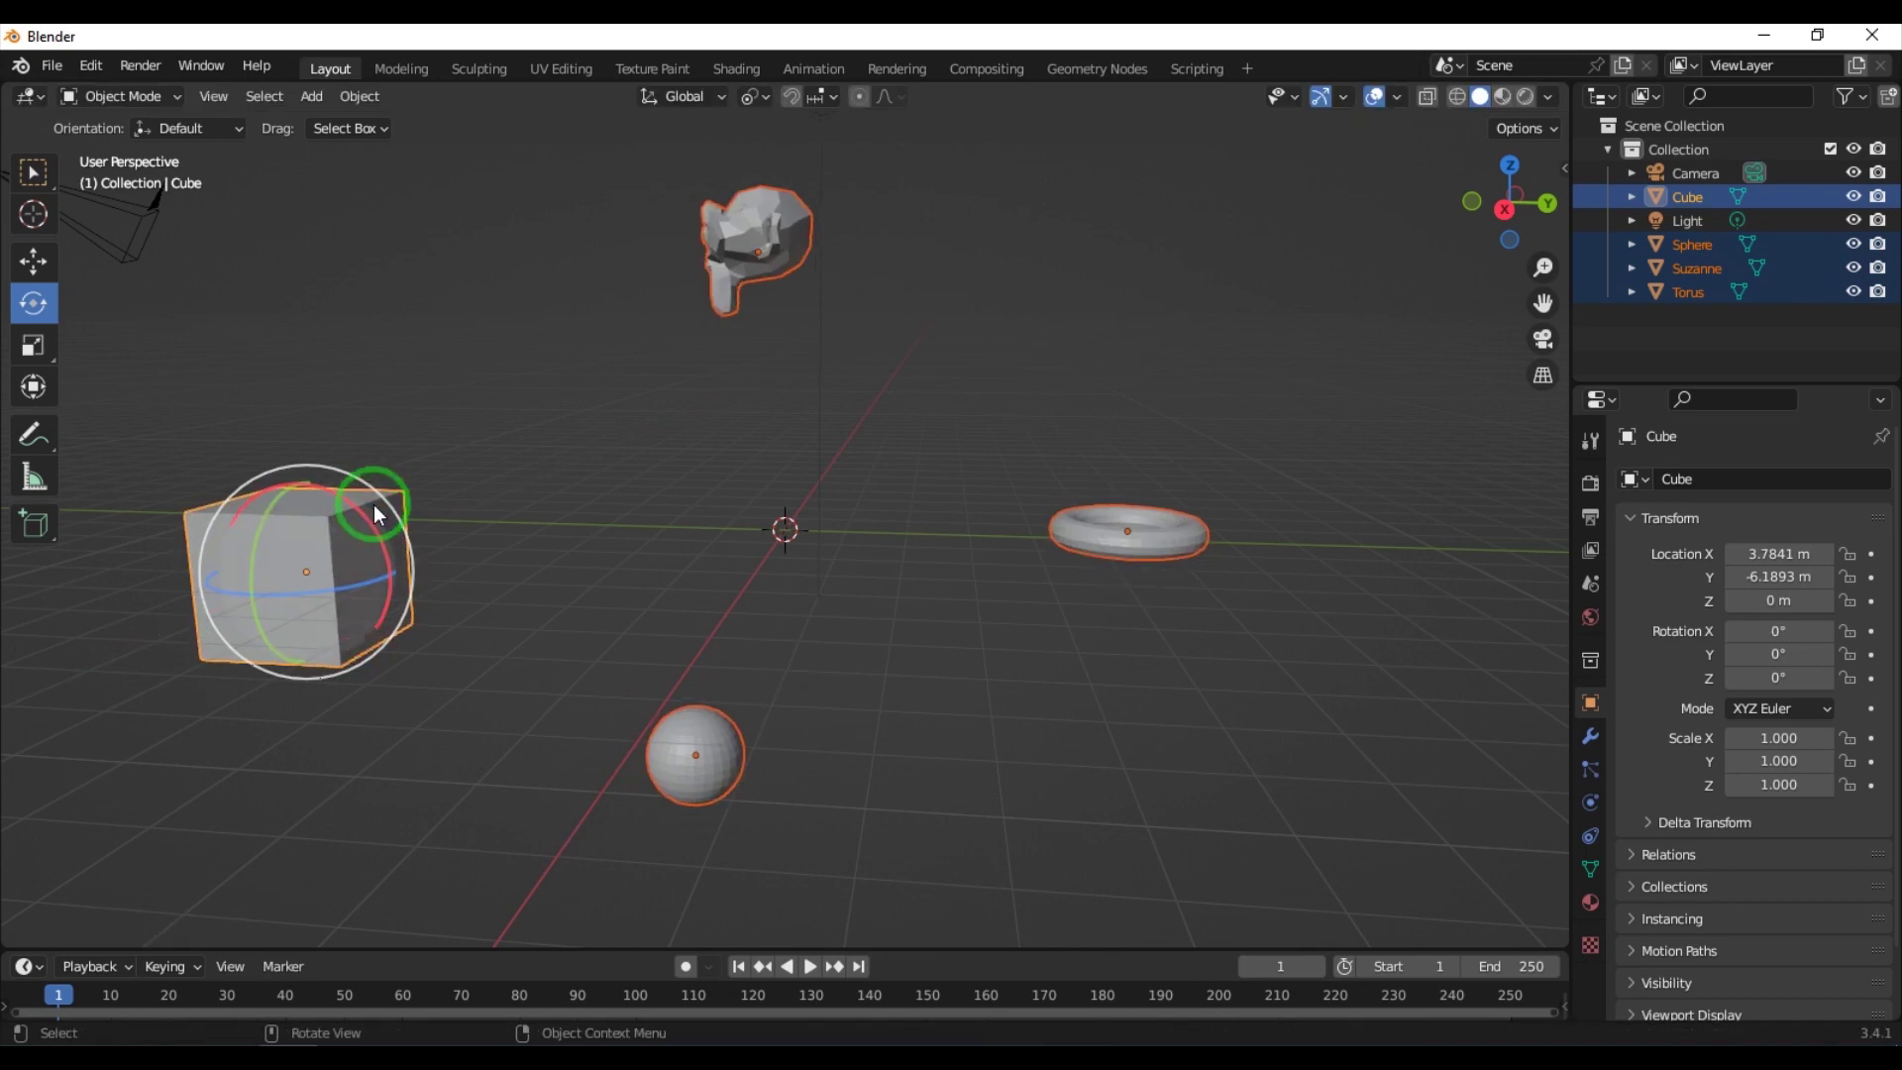
{"action": "left_click", "coordinate": [755, 96]}
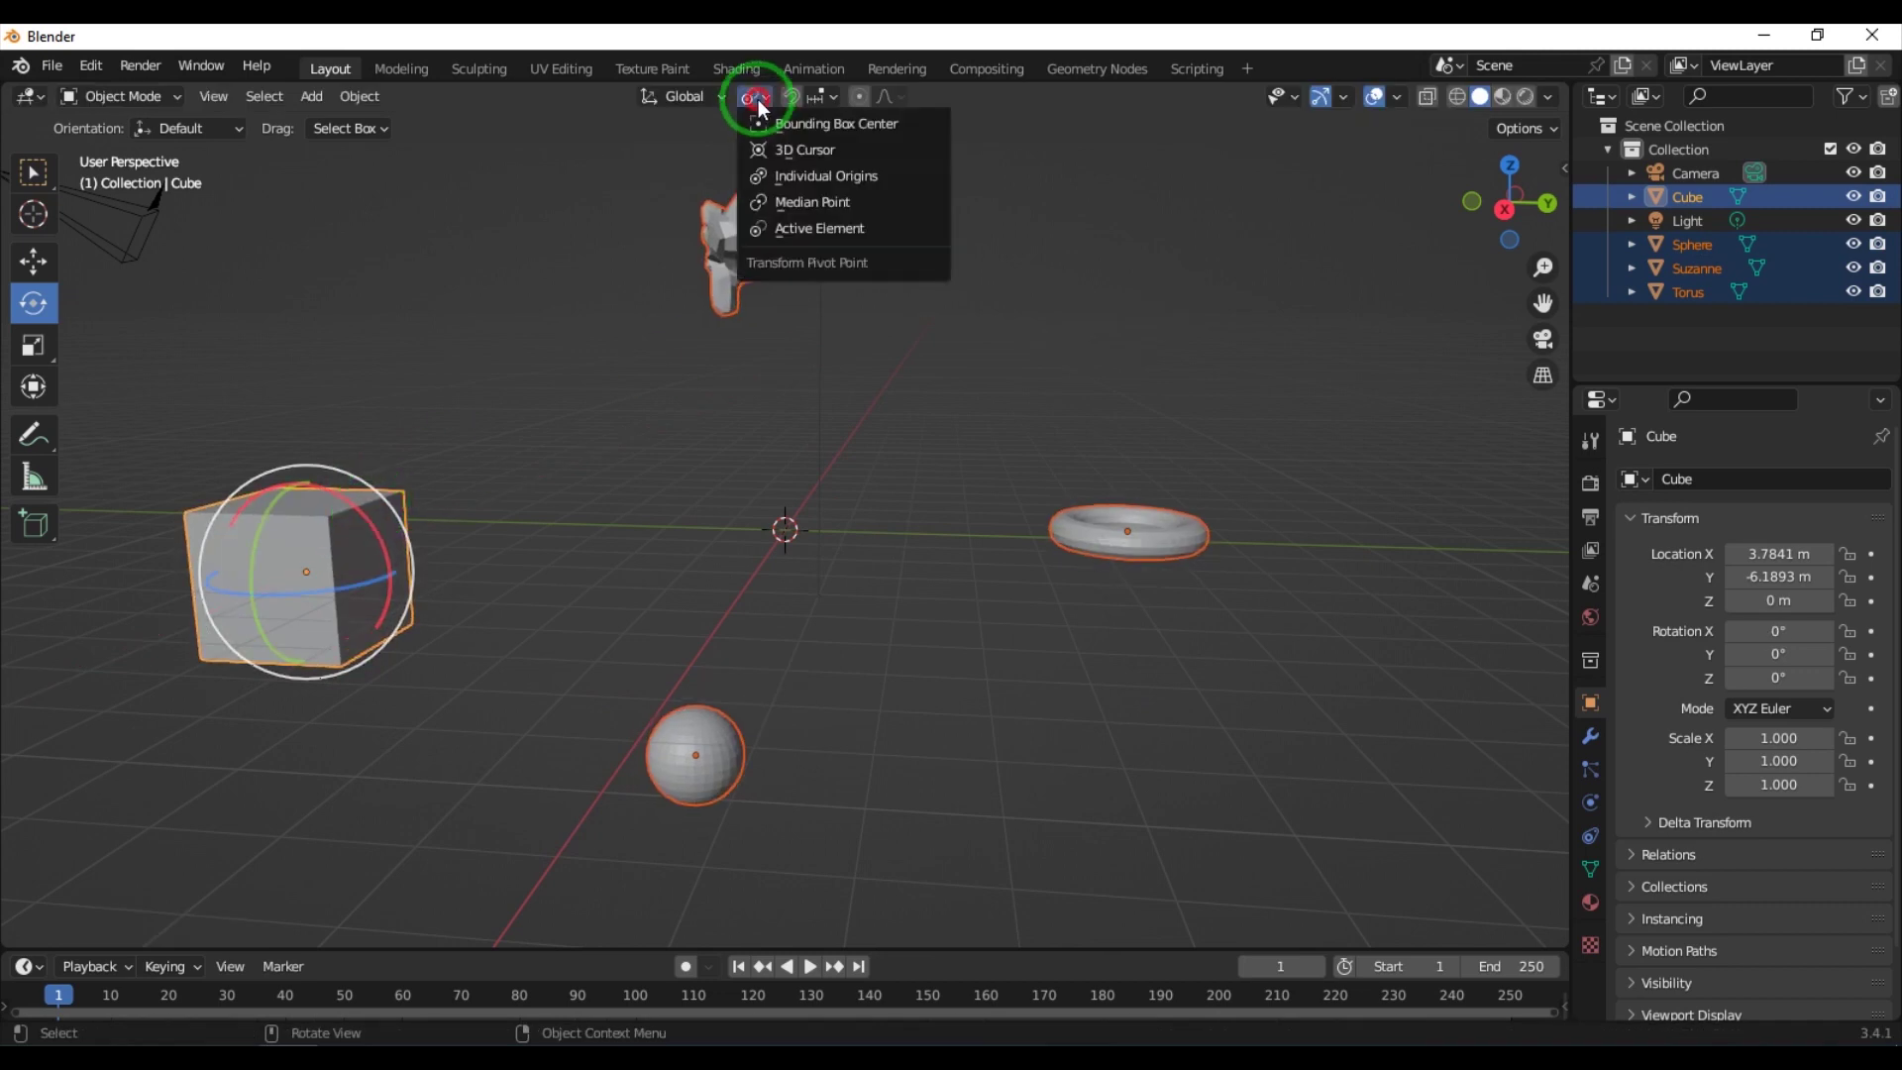
Step: Rotate the objects around the Bounding Box Center pivot, then cancel
{"action": "left_click", "coordinate": [829, 230]}
{"action": "middle_click_drag", "start_coordinate": [944, 456], "coordinate": [985, 492]}
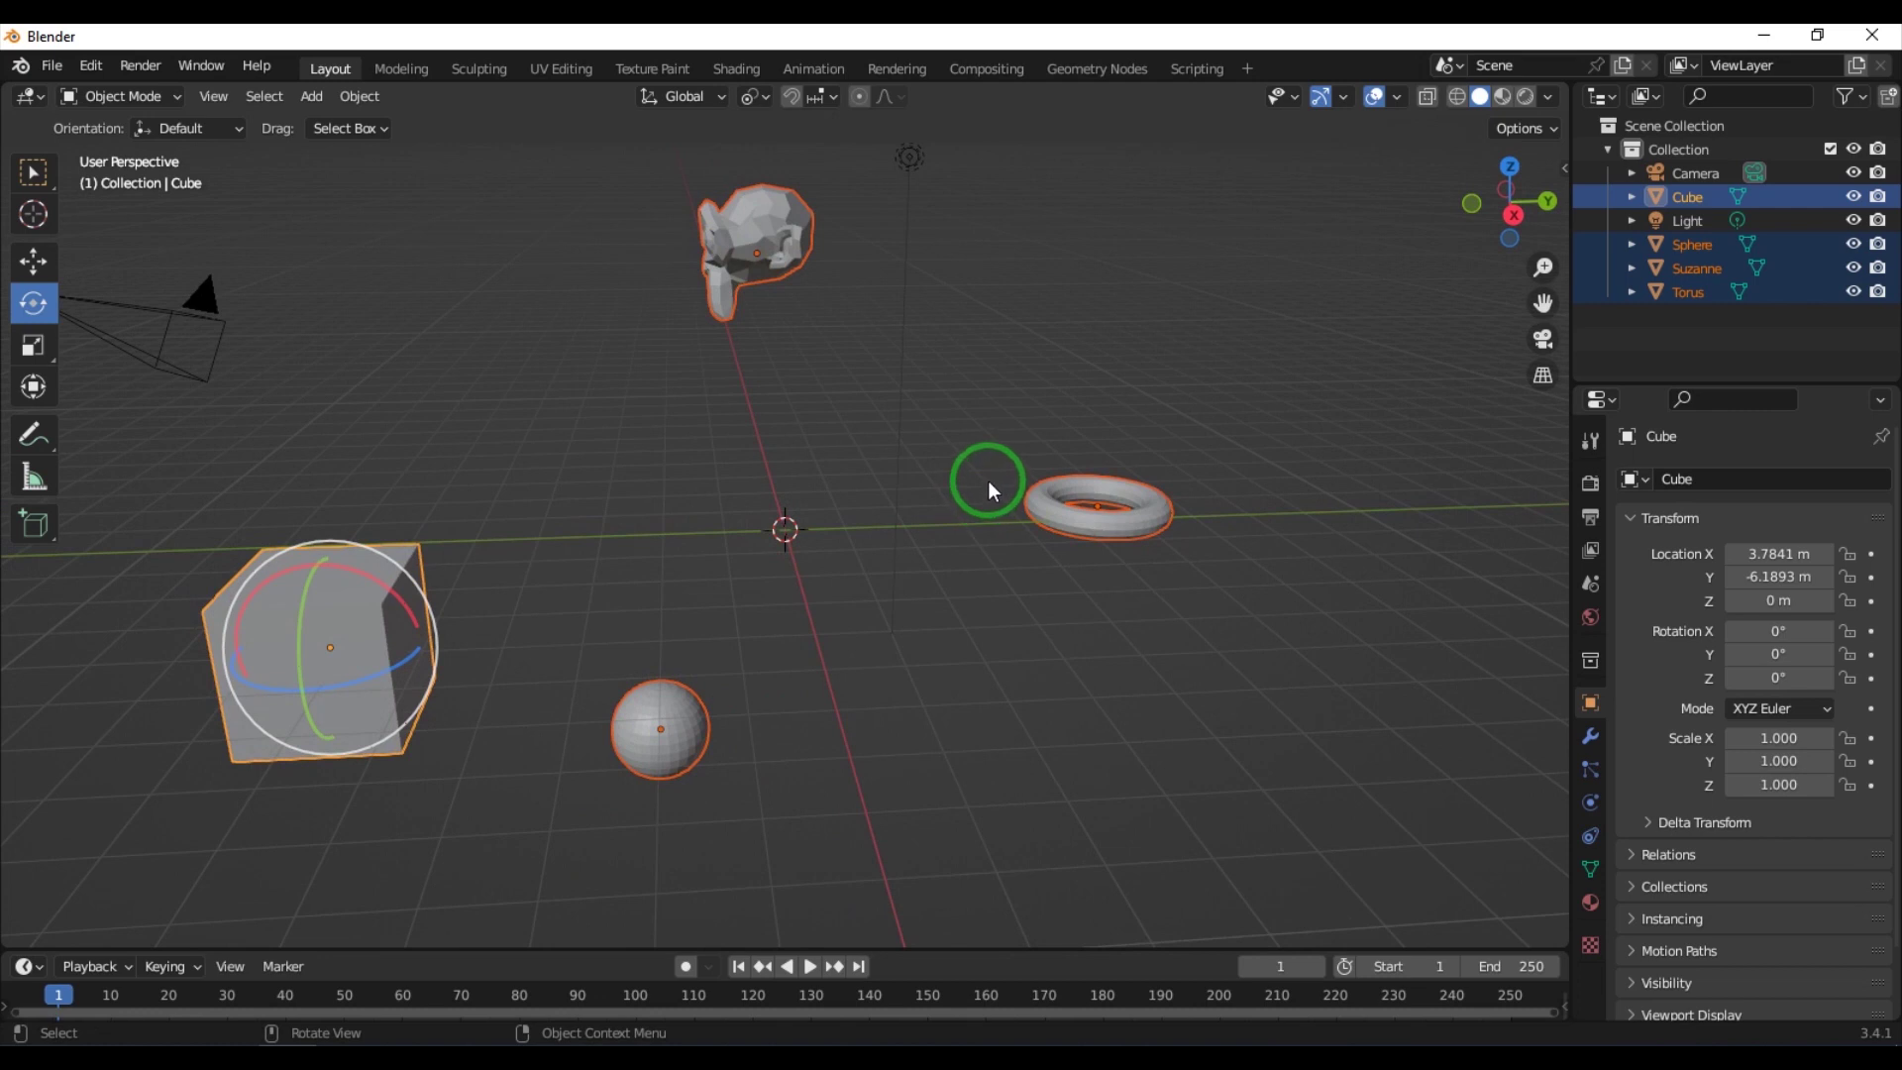
{"action": "key", "text": "period"}
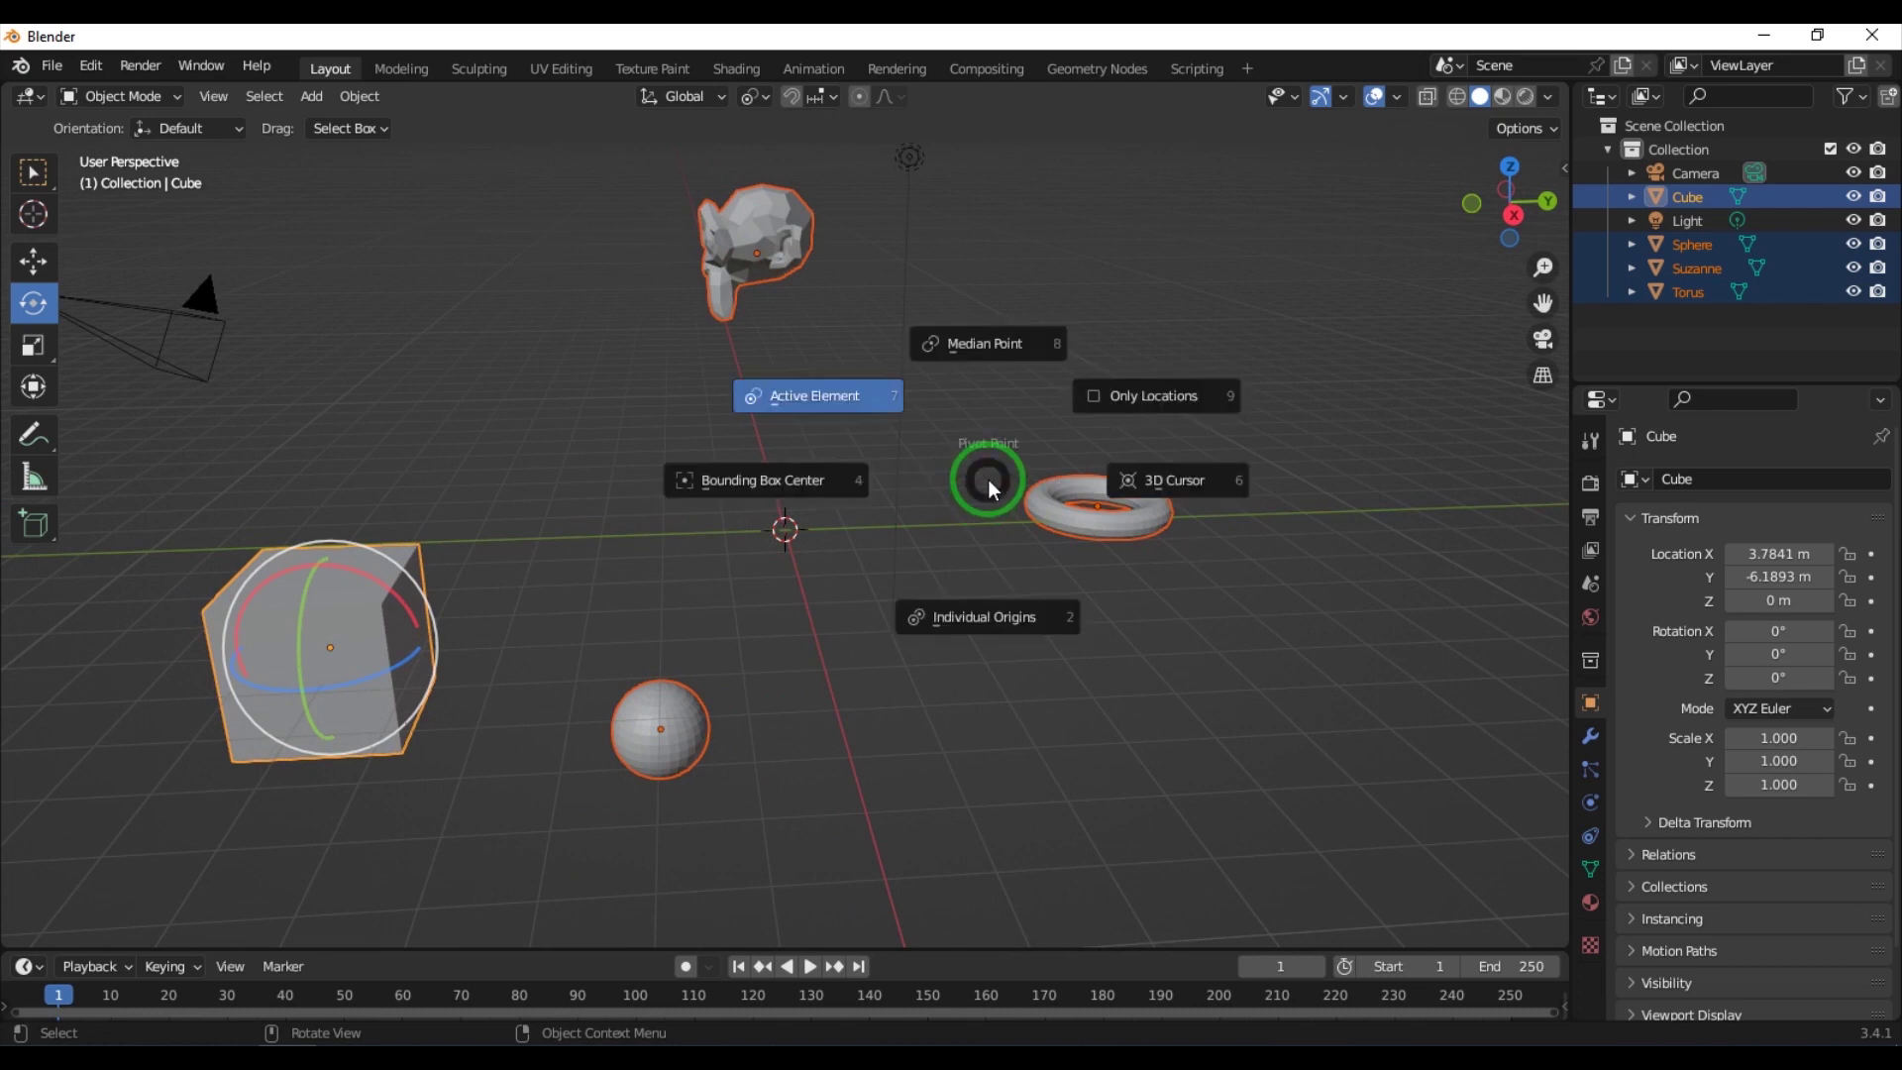
{"action": "left_click", "coordinate": [777, 484]}
{"action": "mouse_move", "coordinate": [817, 494]}
{"action": "left_mouse_down"}
{"action": "mouse_move", "coordinate": [811, 543]}
{"action": "mouse_move", "coordinate": [819, 458]}
{"action": "left_mouse_up"}
{"action": "right_click", "coordinate": [815, 466]}
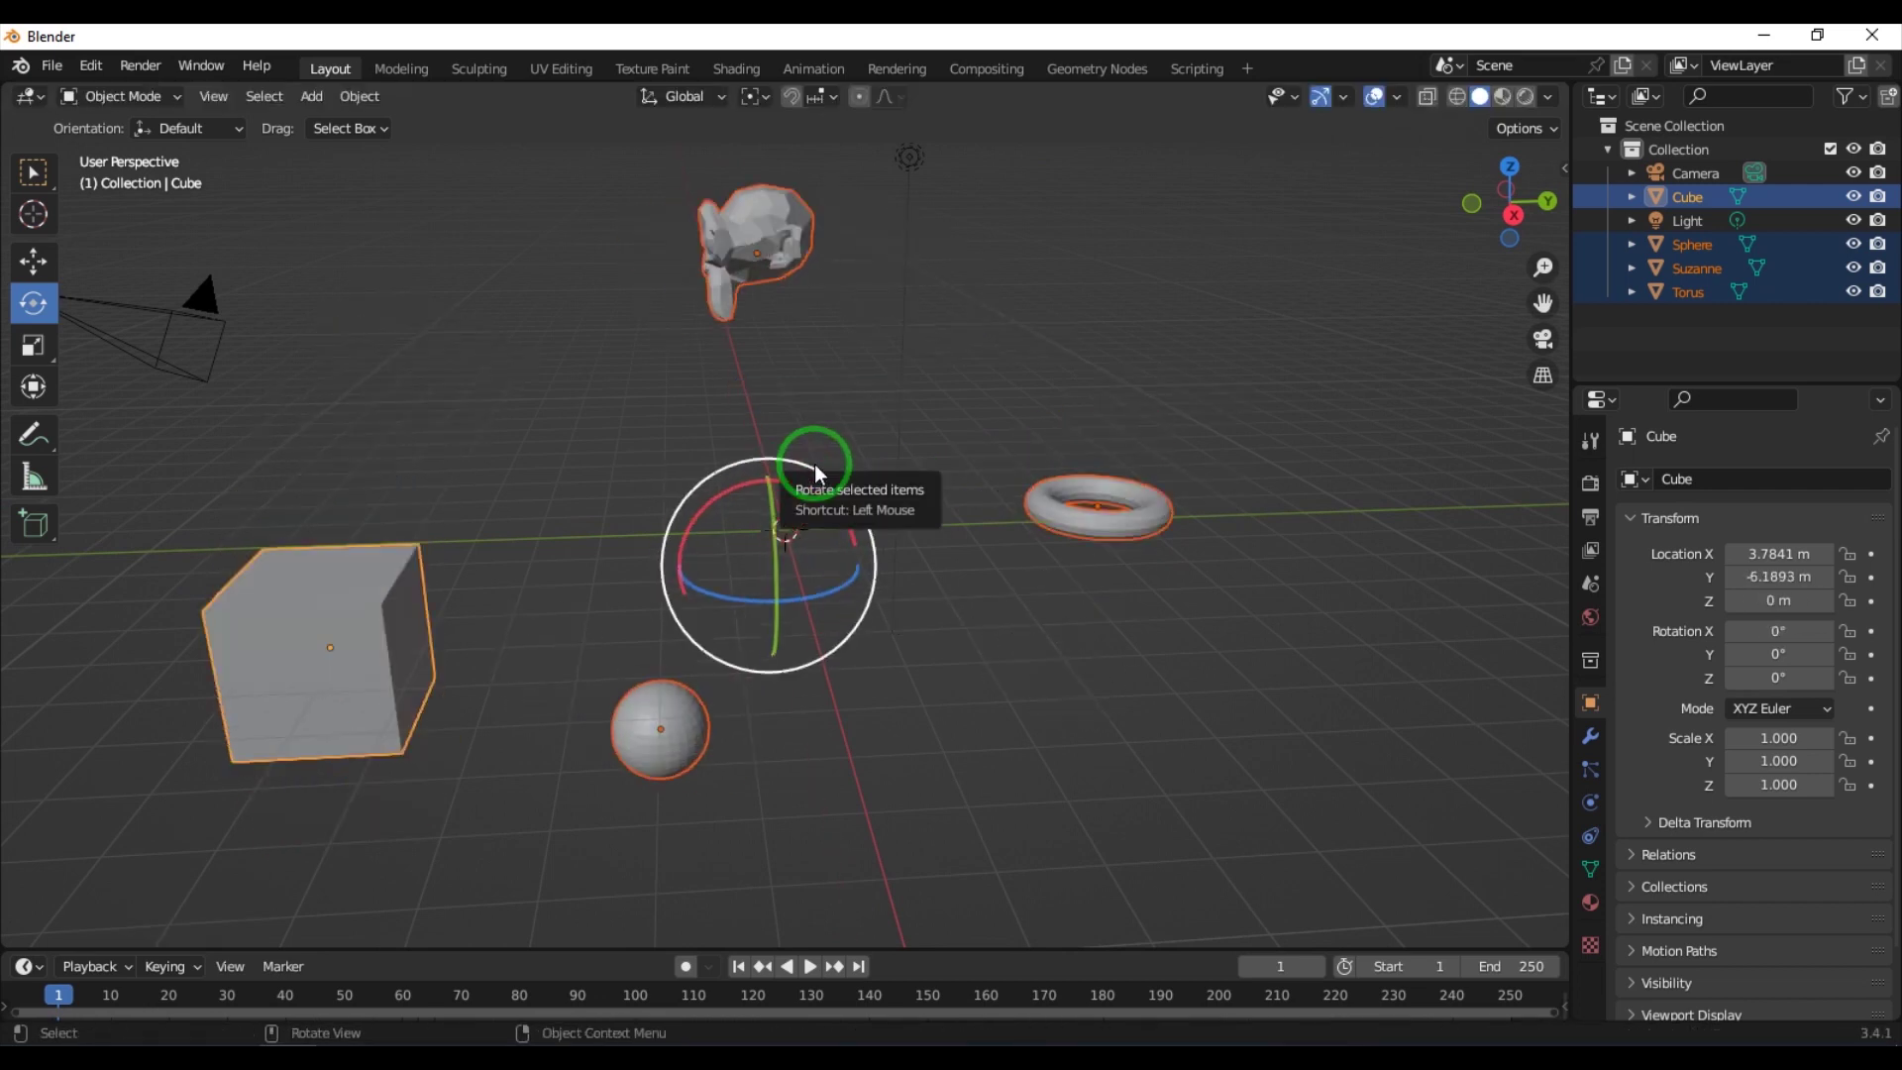
Step: Rotate each object about its own origin with Individual Origins, then undo
{"action": "key", "text": "period"}
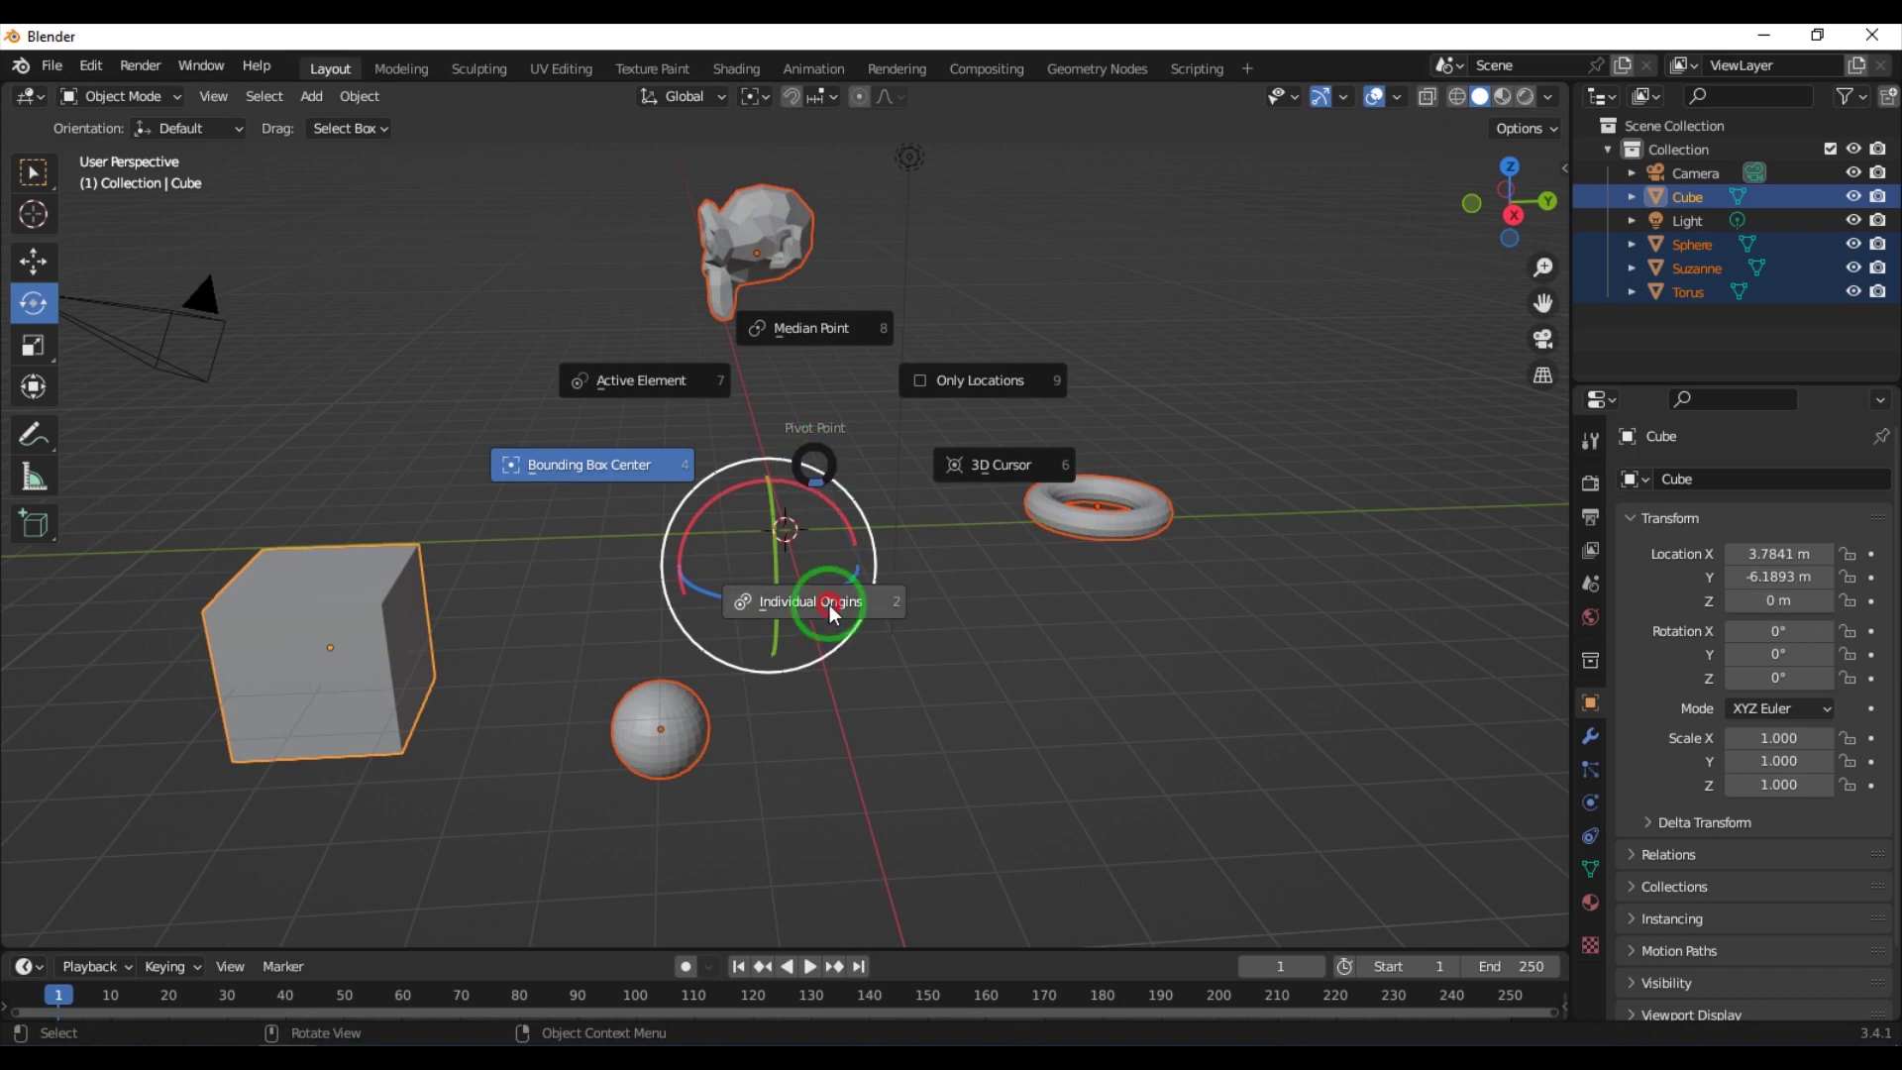
{"action": "left_click", "coordinate": [830, 597]}
{"action": "left_click_drag", "start_coordinate": [786, 516], "coordinate": [771, 424]}
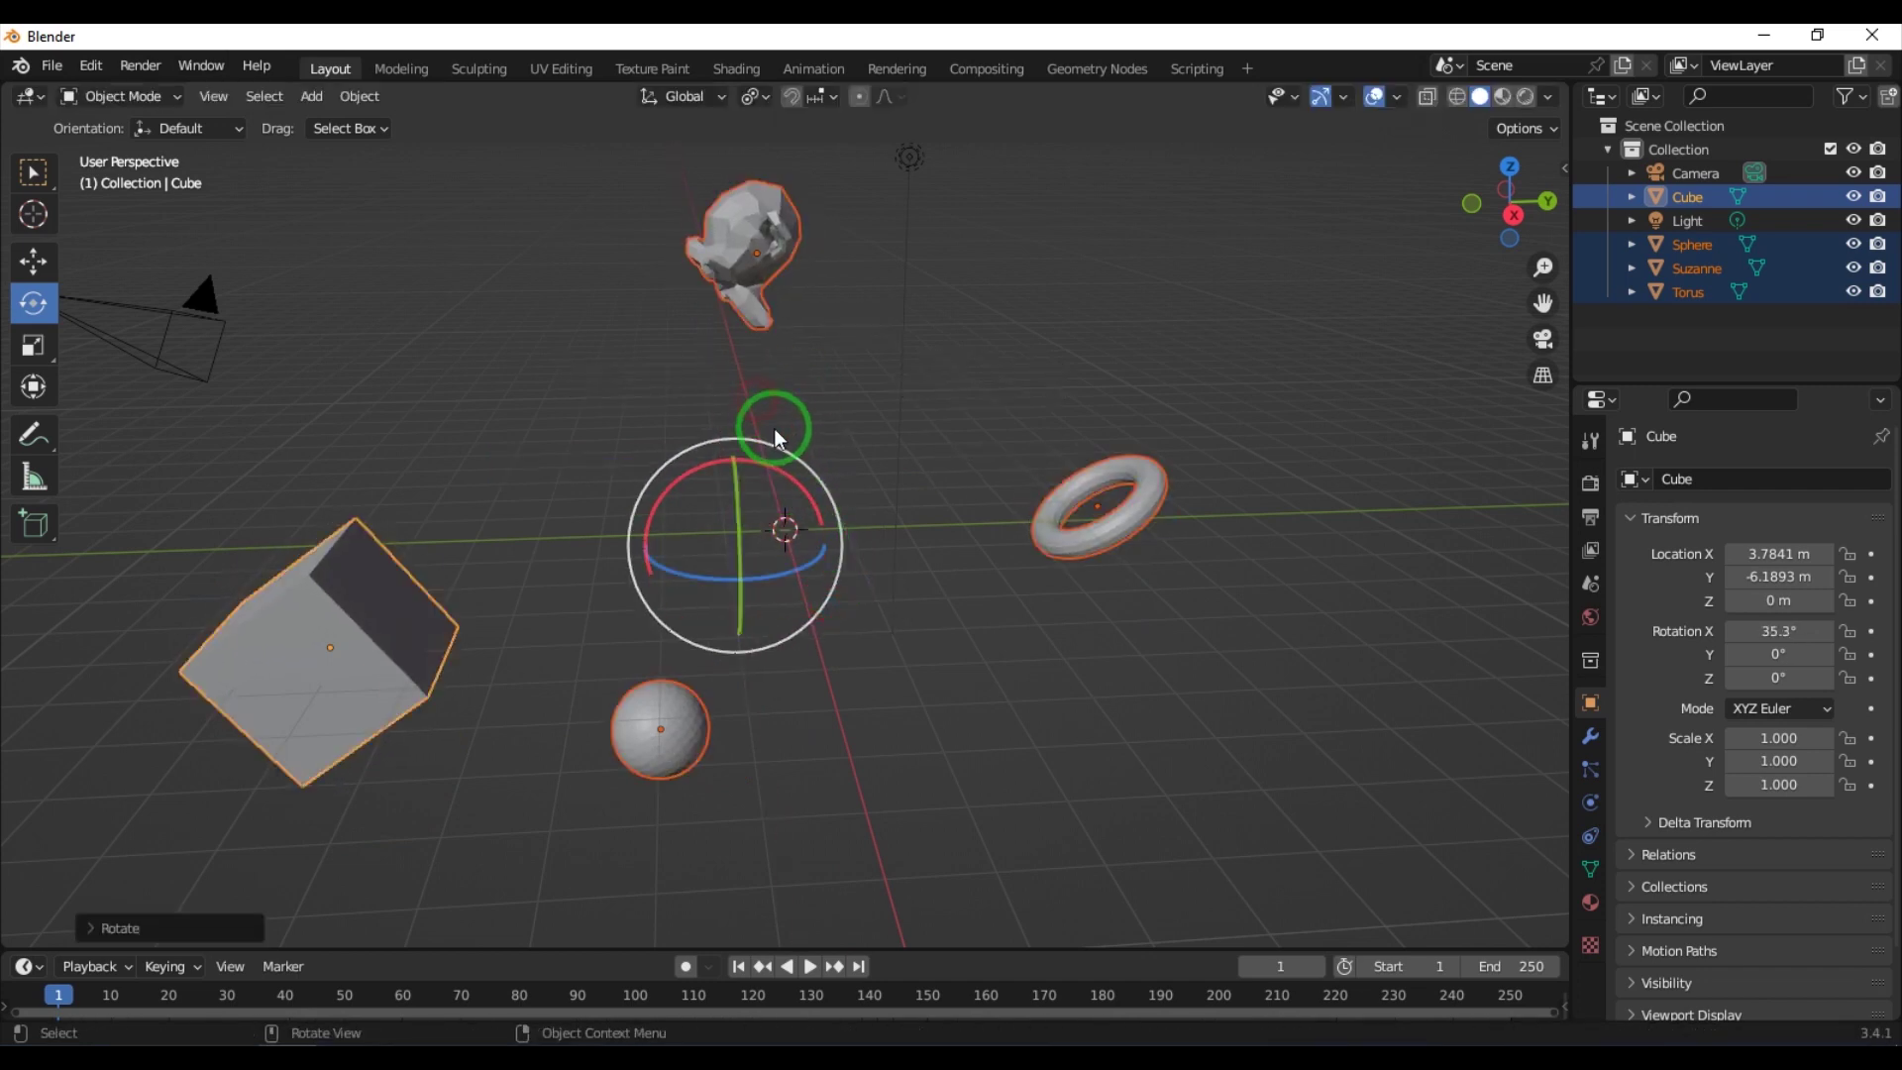
{"action": "key", "text": "ctrl+z"}
Step: Rotate the selection about the 3D cursor, undo it, and deselect all objects
{"action": "key", "text": "period"}
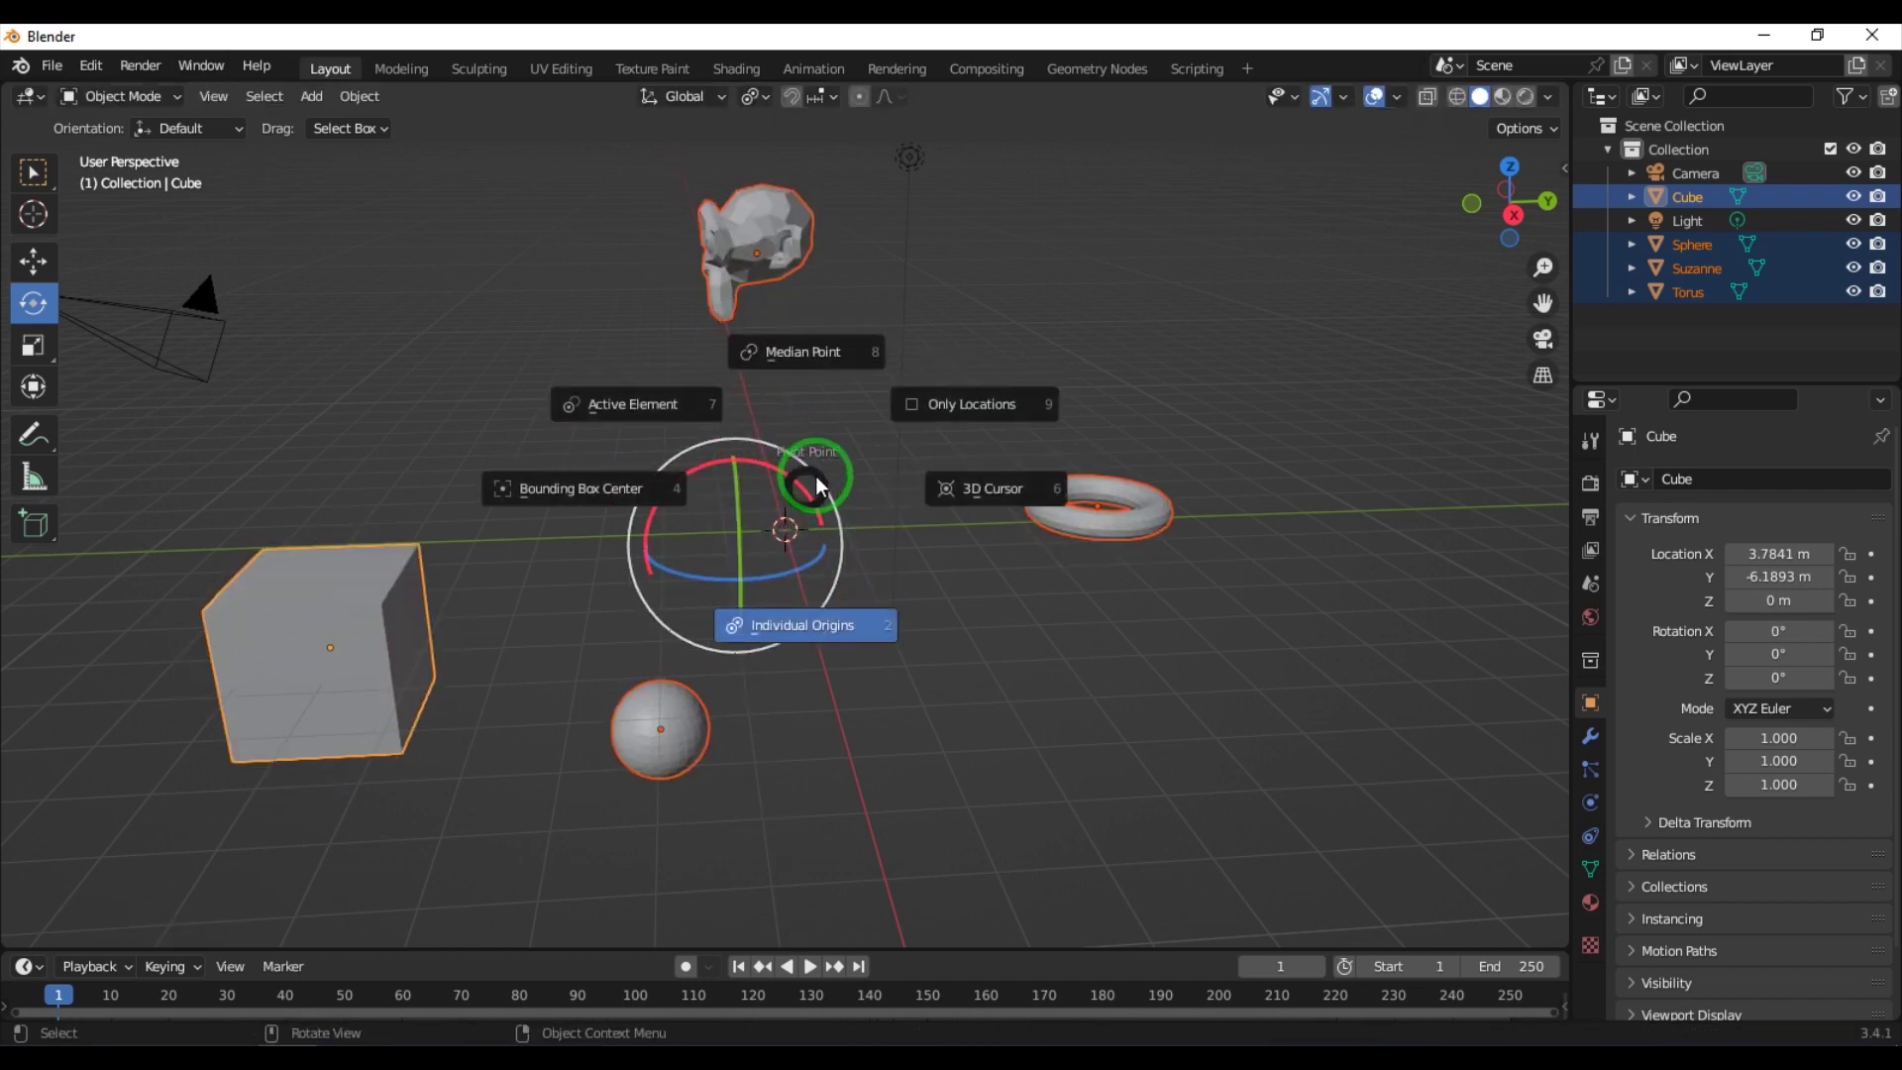
{"action": "left_click", "coordinate": [979, 492]}
{"action": "left_click_drag", "start_coordinate": [819, 474], "coordinate": [872, 535]}
{"action": "key", "text": "ctrl+z"}
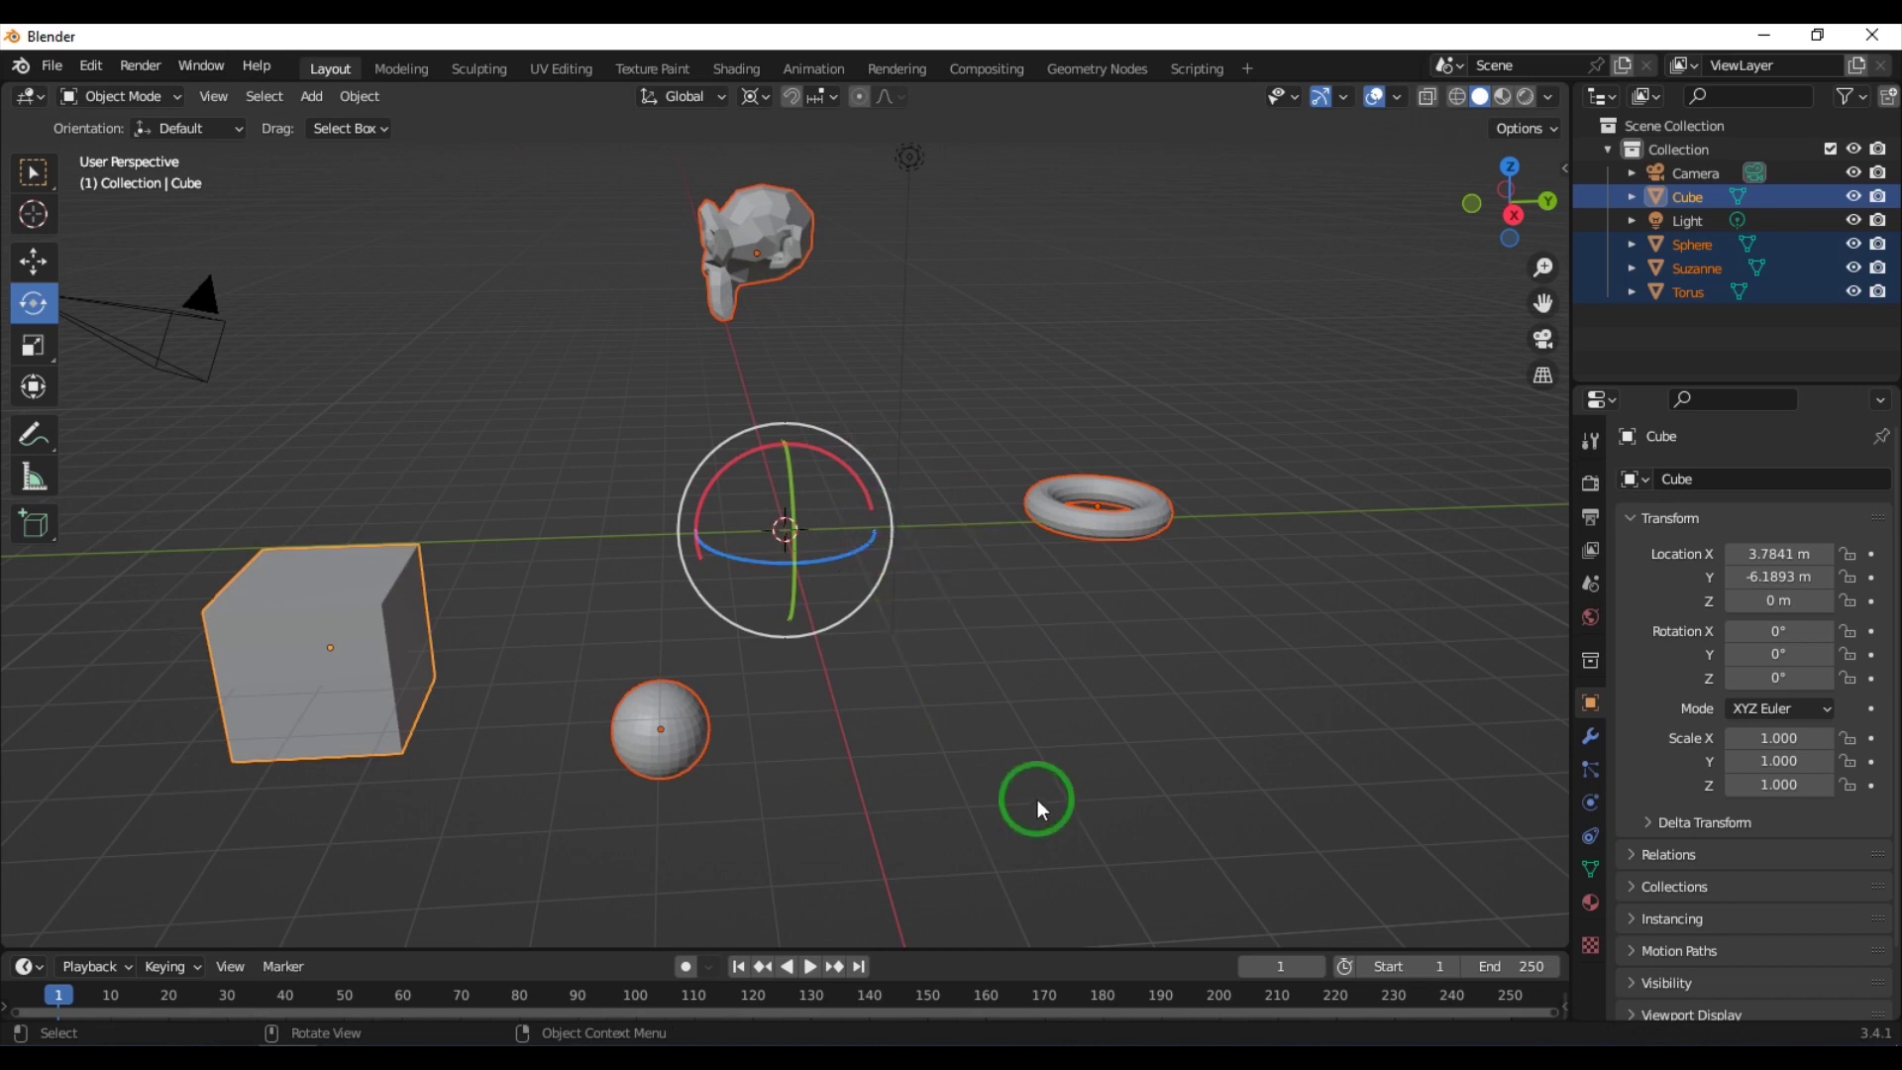
{"action": "left_click", "coordinate": [617, 375]}
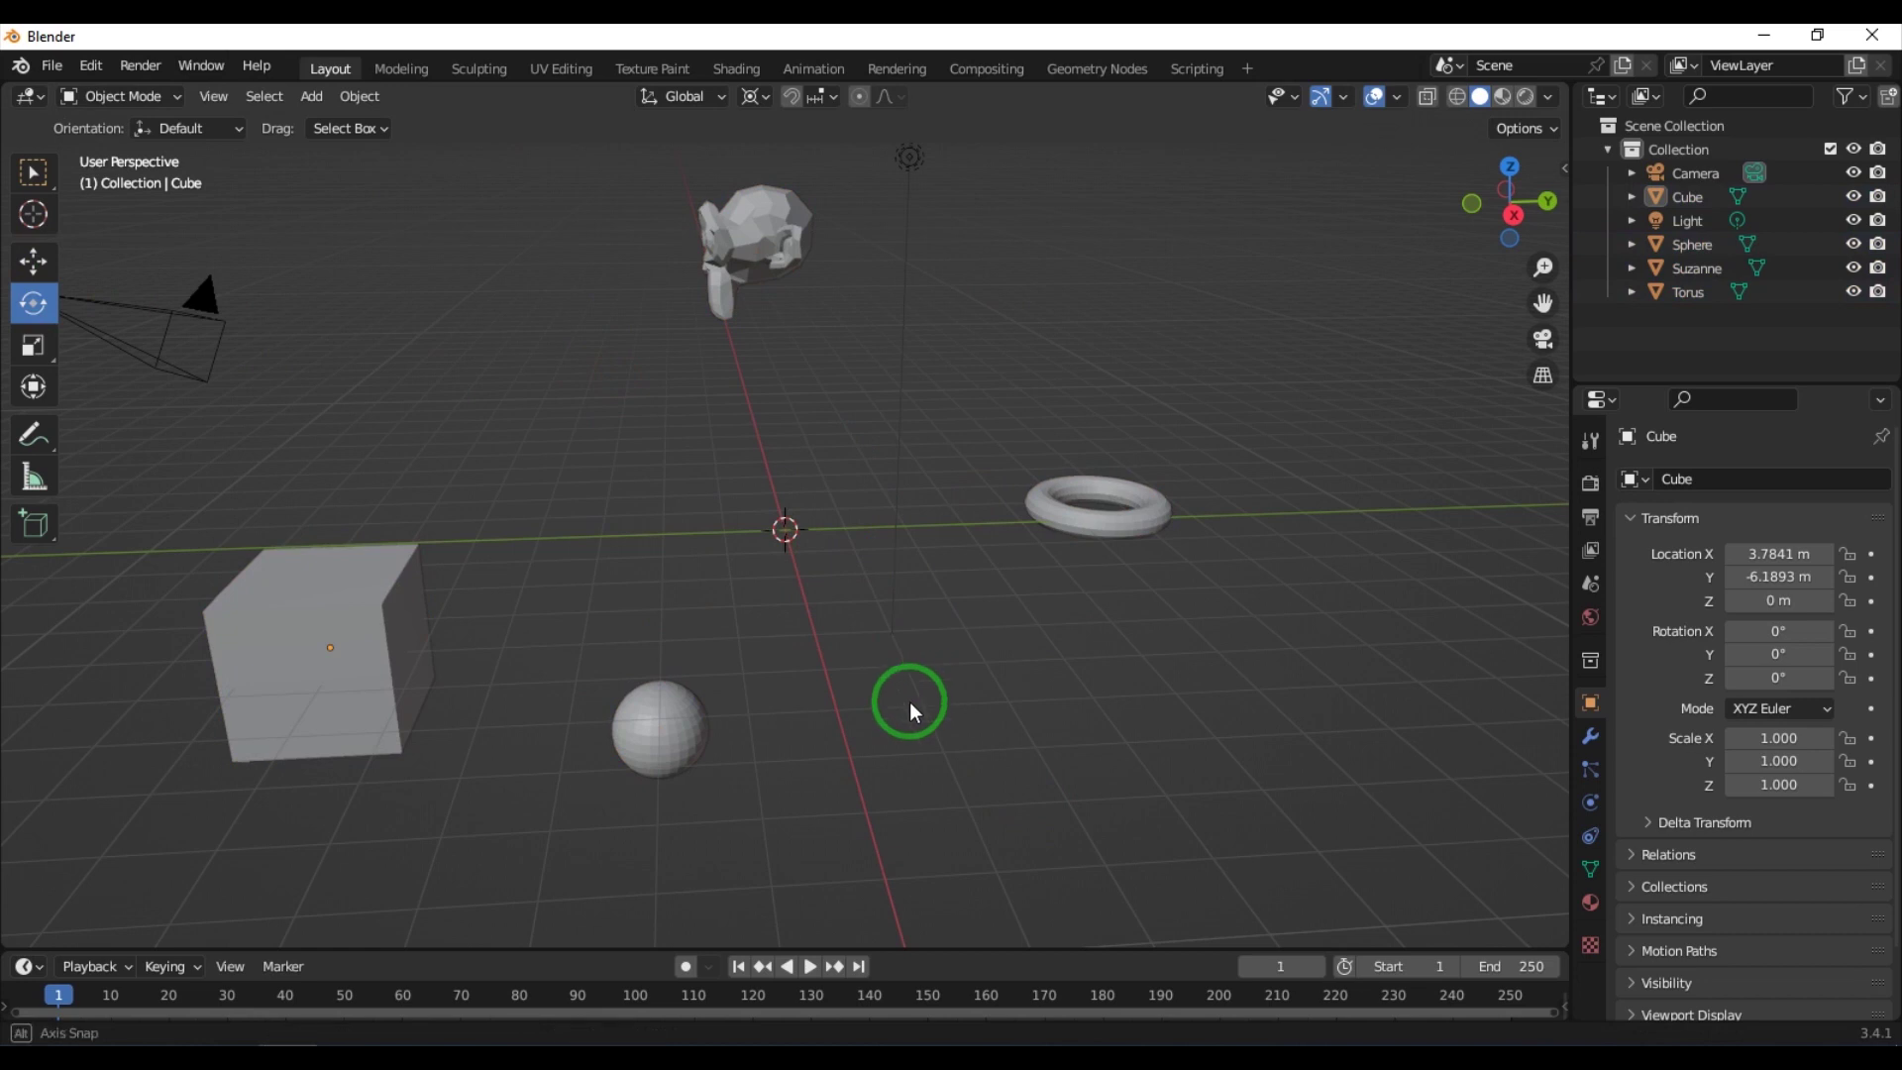
Step: Add a new cube, Cube.001, at the world origin and deselect it
{"action": "middle_click_drag", "start_coordinate": [917, 691], "coordinate": [860, 731]}
{"action": "left_click", "coordinate": [793, 540]}
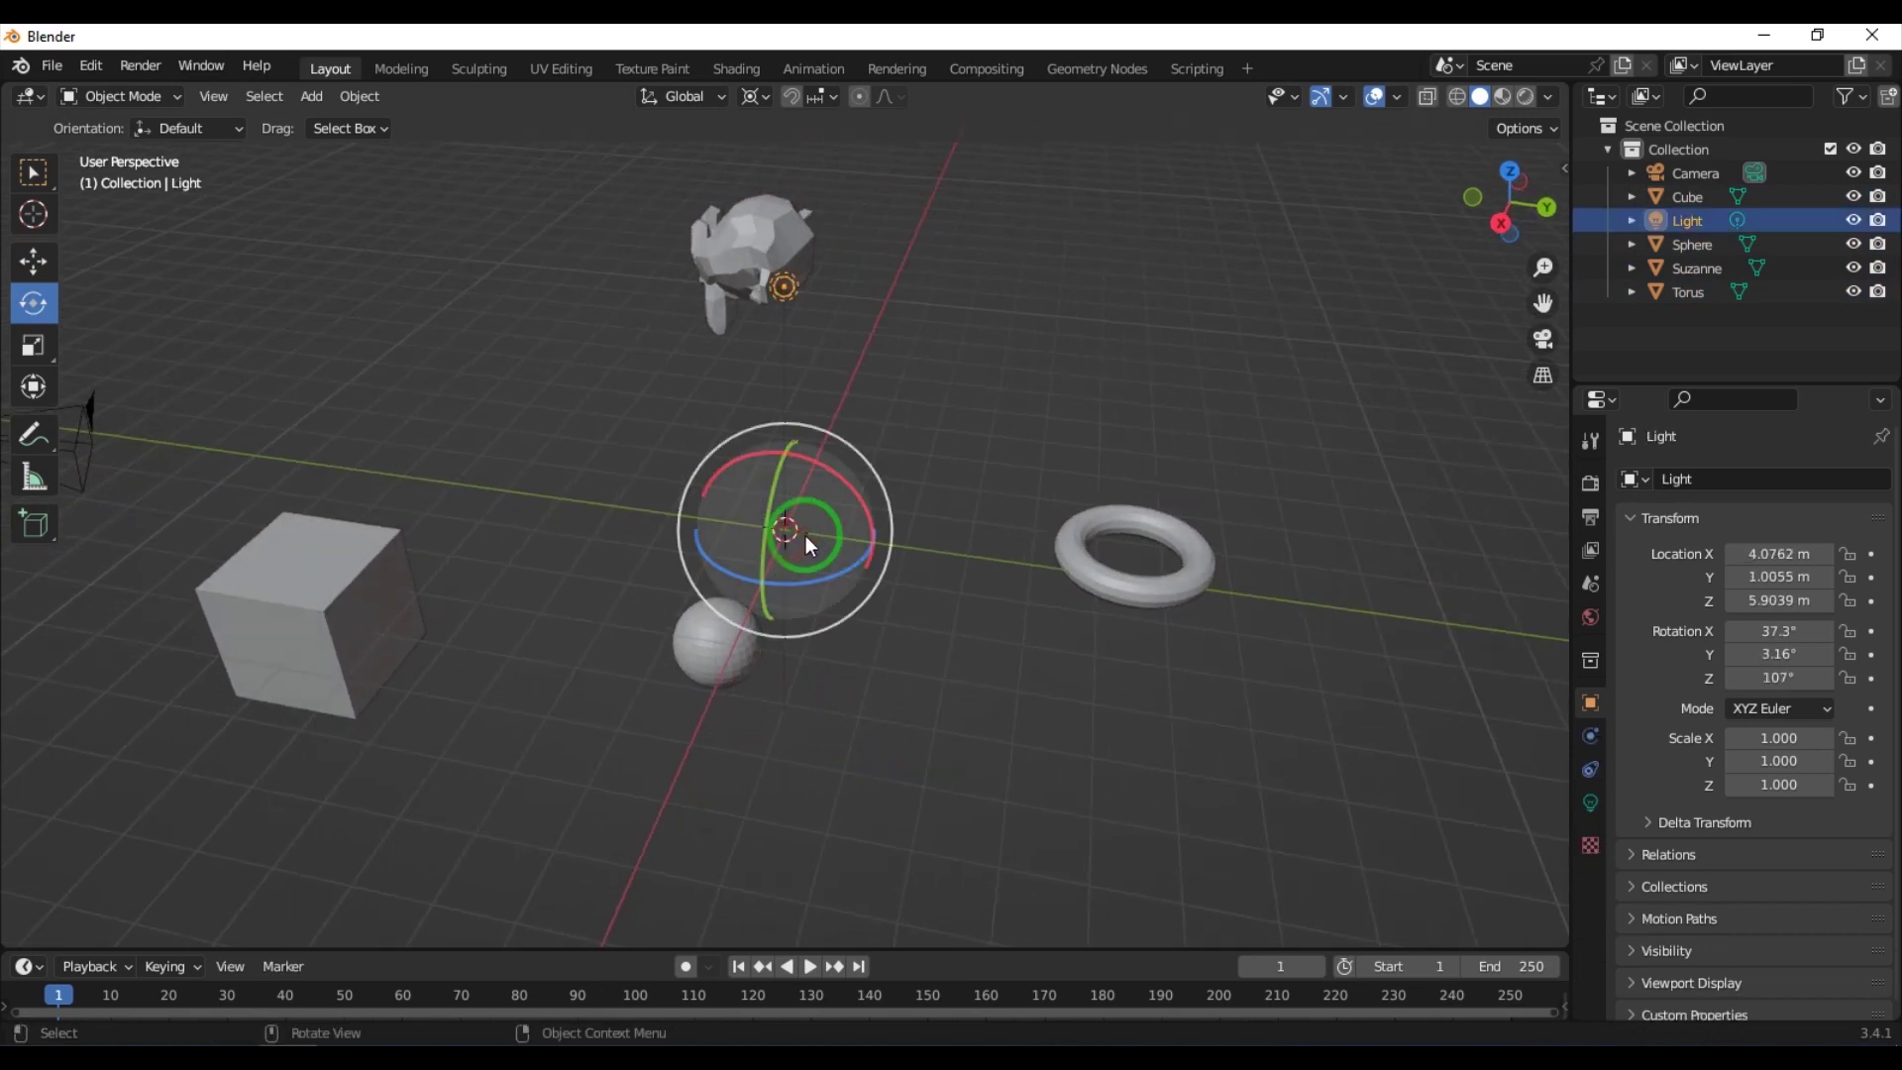
{"action": "left_click", "coordinate": [543, 409]}
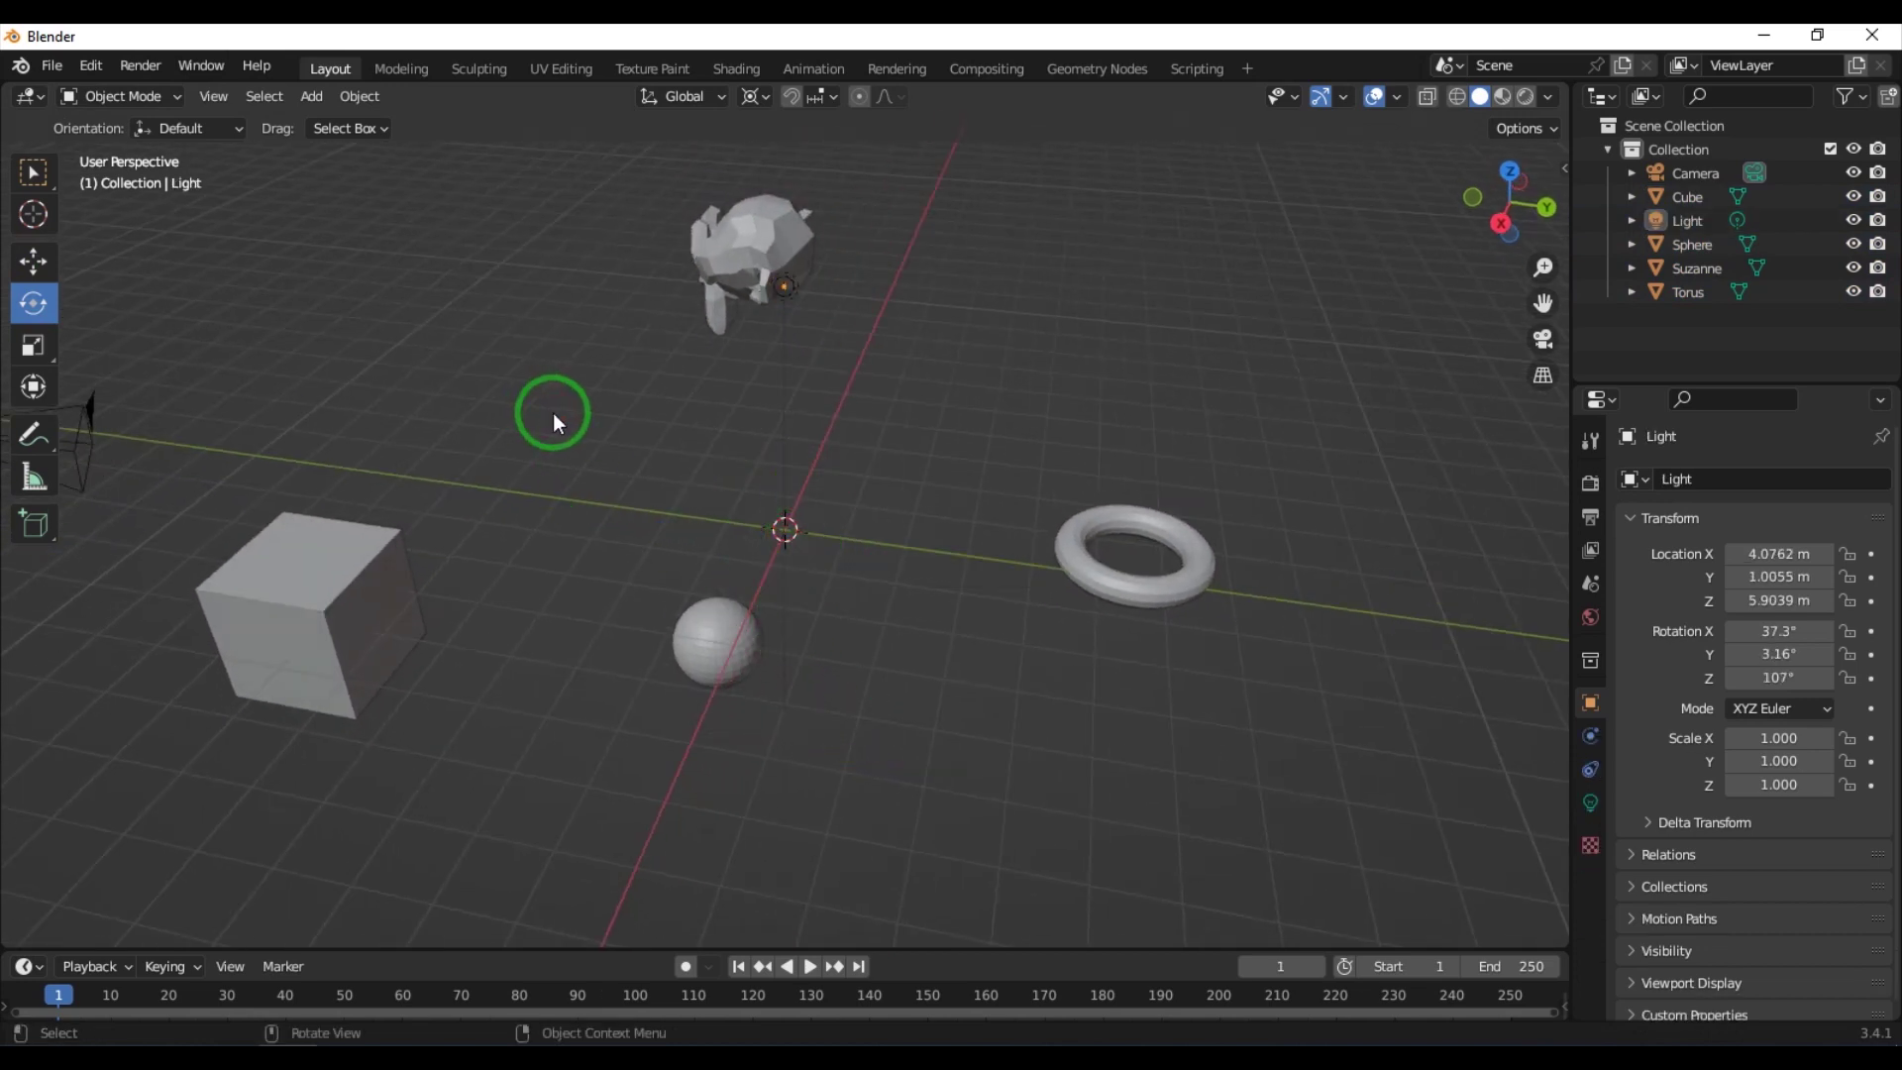
{"action": "key", "text": "shift+a"}
{"action": "mouse_move", "coordinate": [552, 415]}
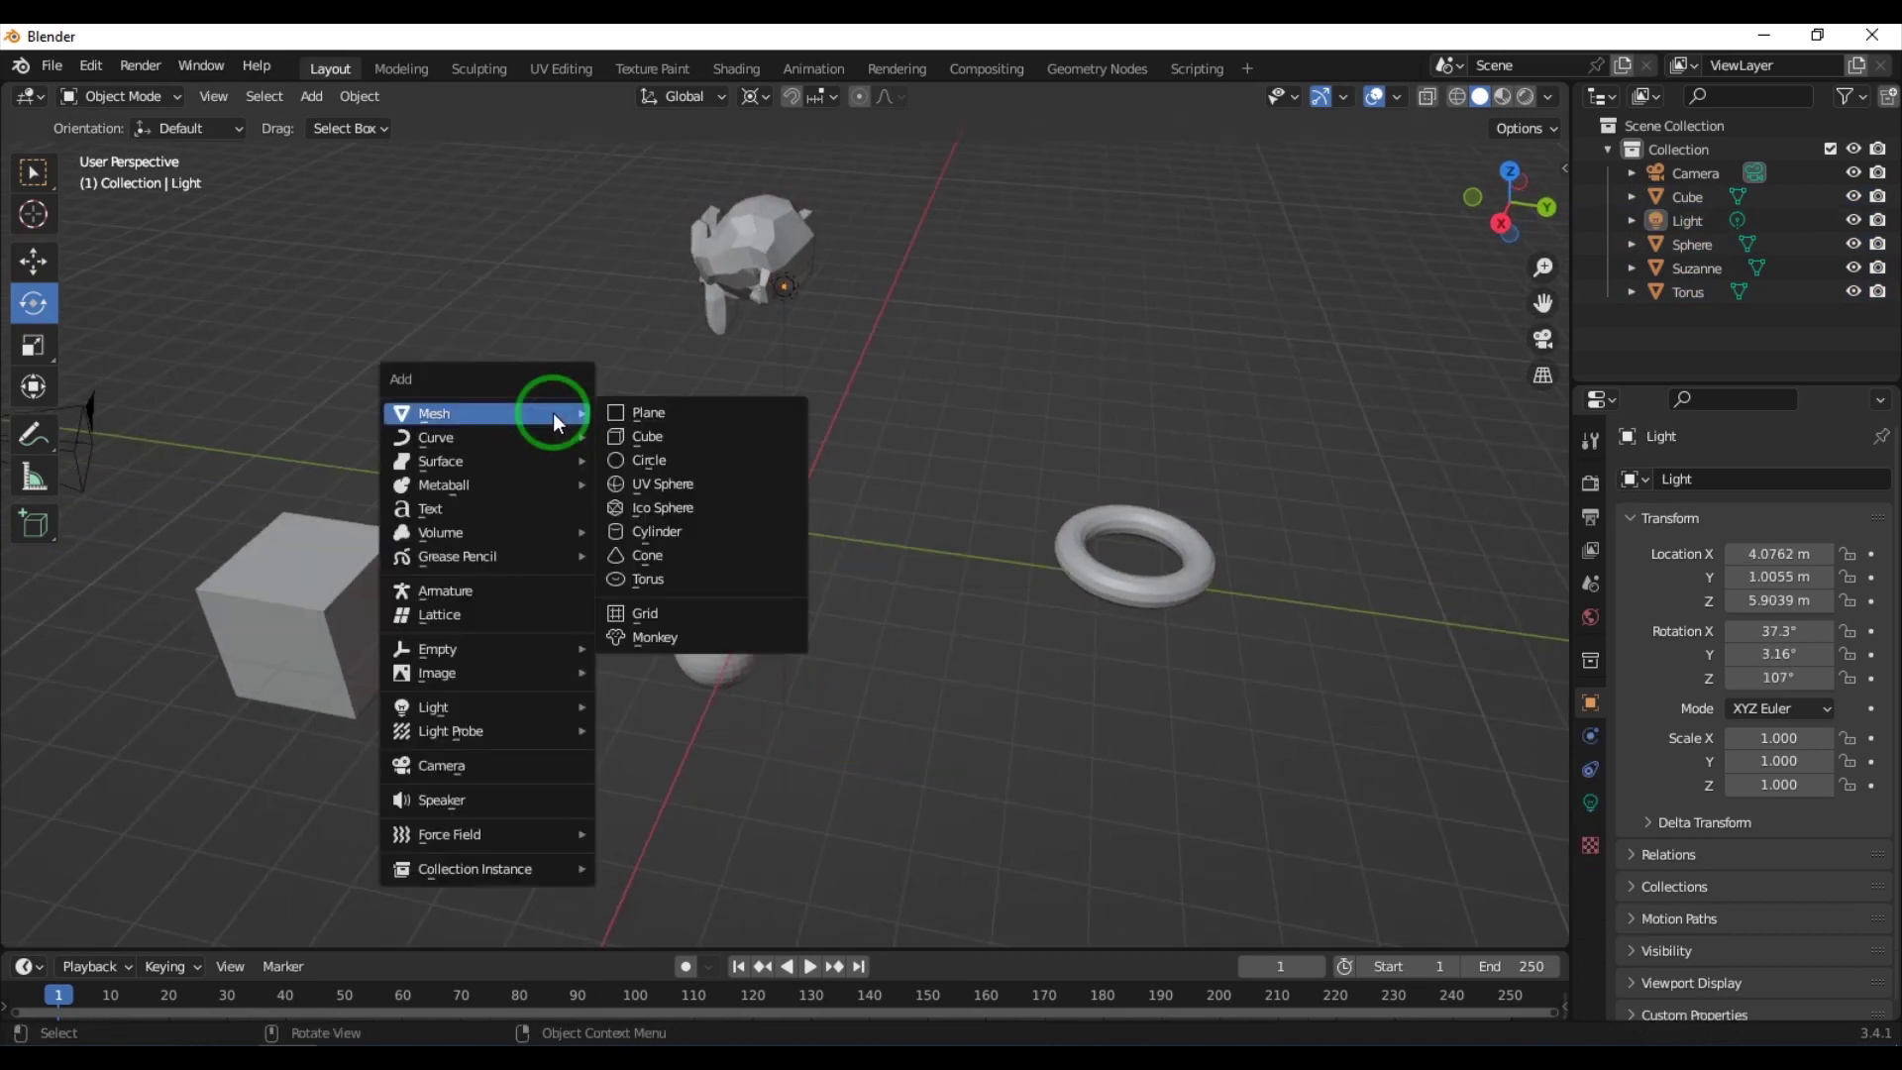
{"action": "left_click", "coordinate": [697, 441]}
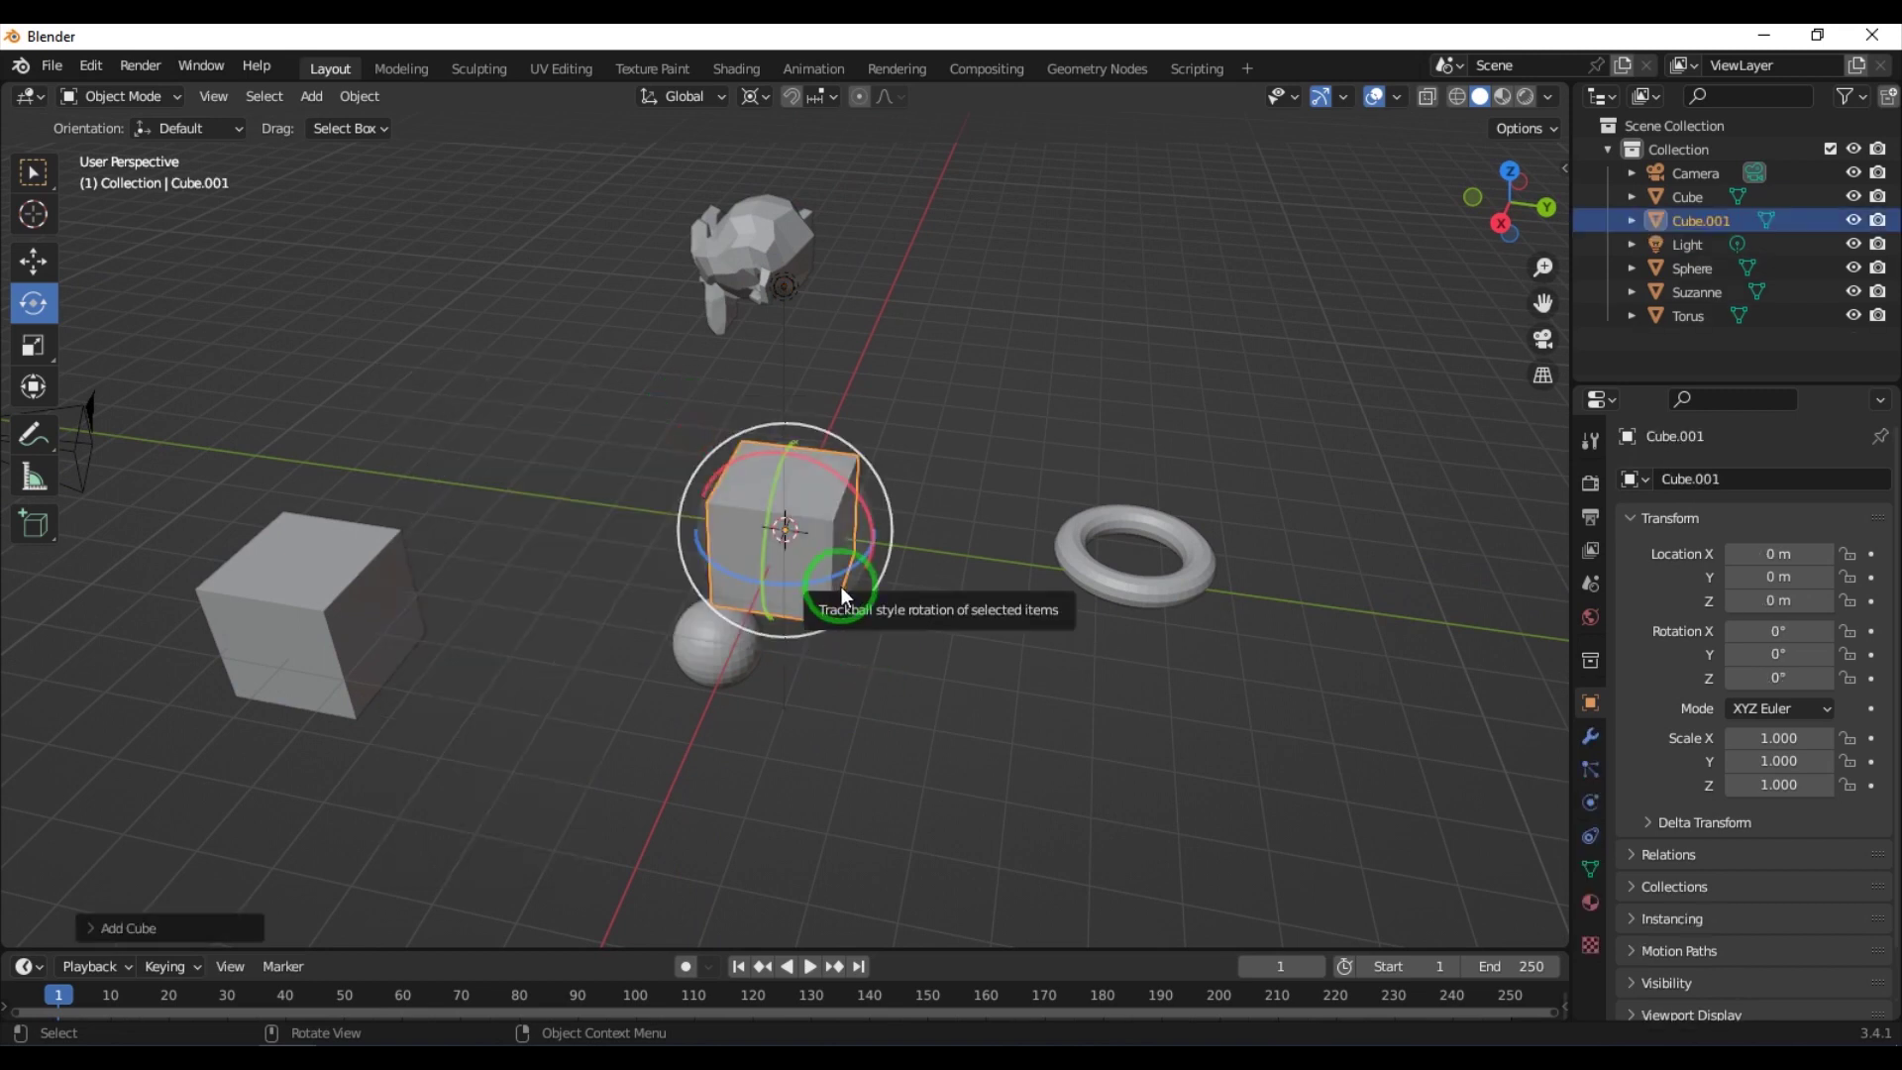
{"action": "left_click", "coordinate": [967, 702]}
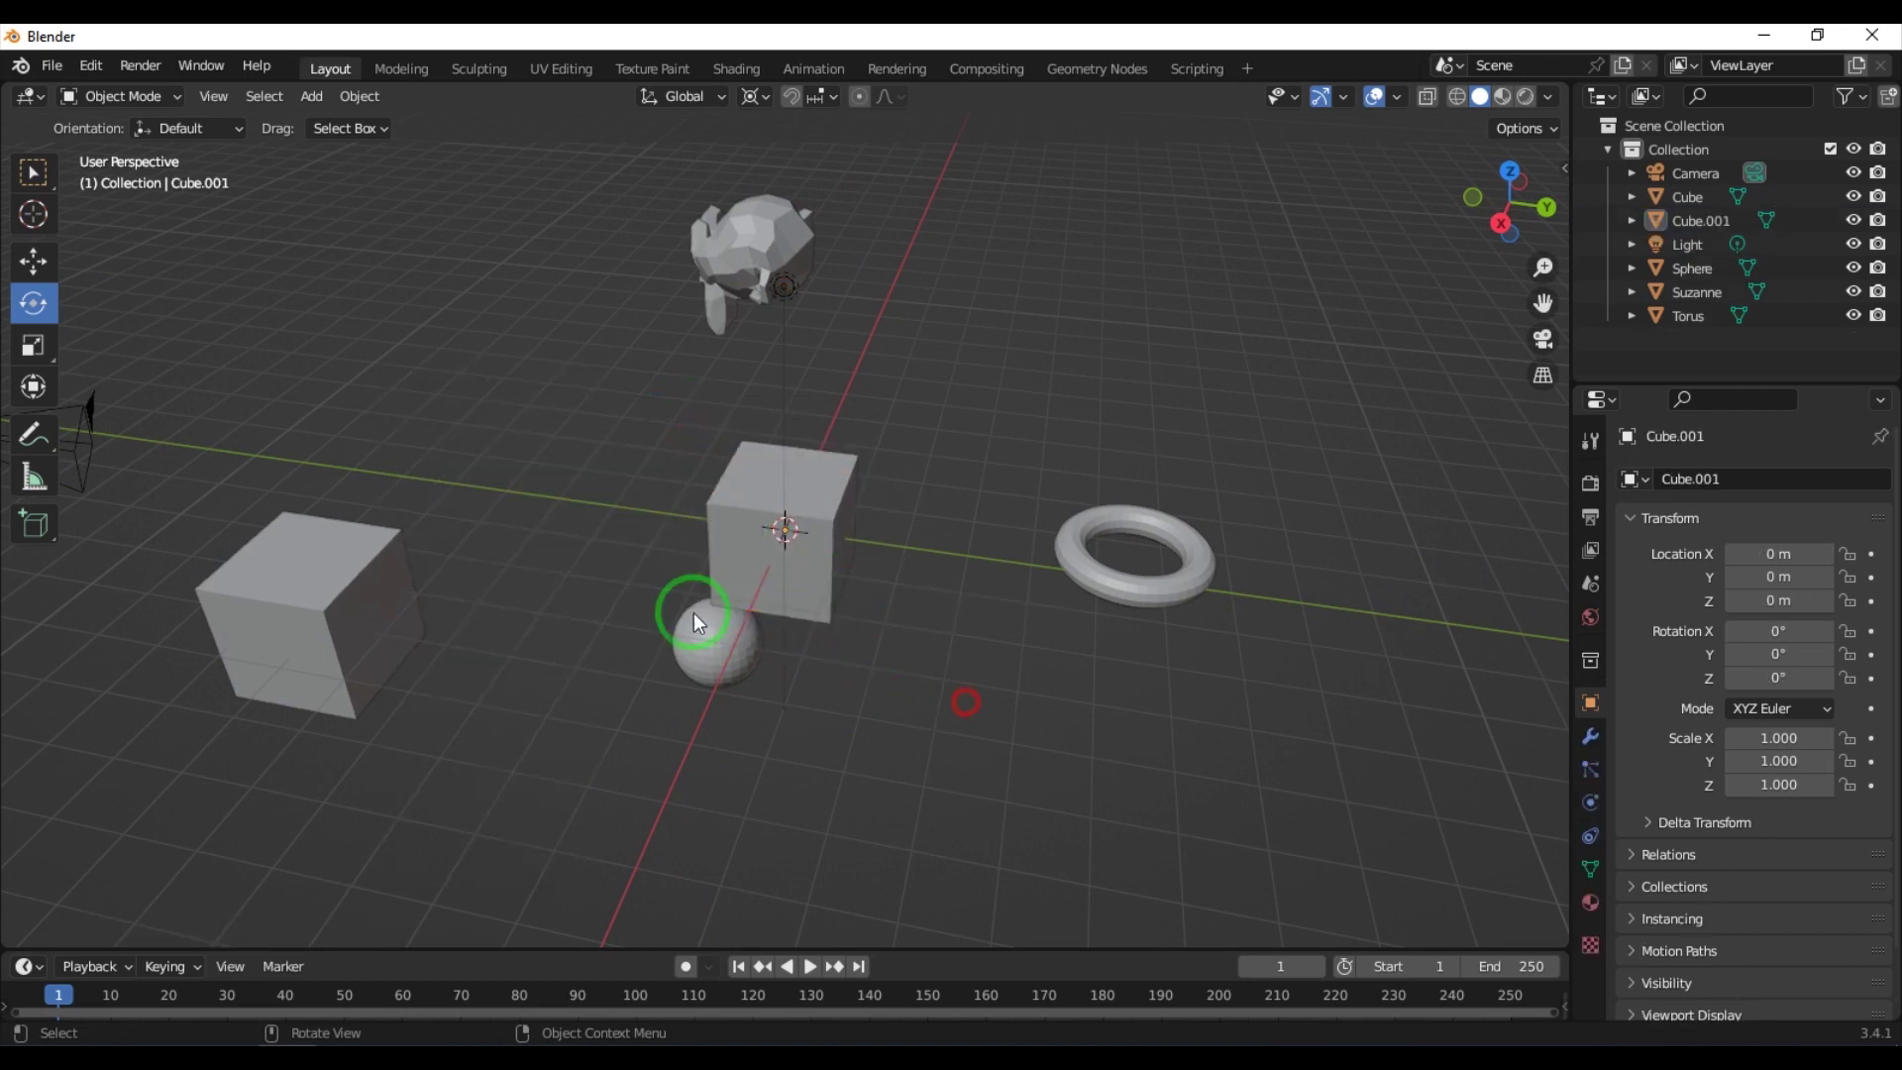
Step: Place the 3D cursor on empty grid at the lower right with the Cursor tool
{"action": "left_click", "coordinate": [41, 214]}
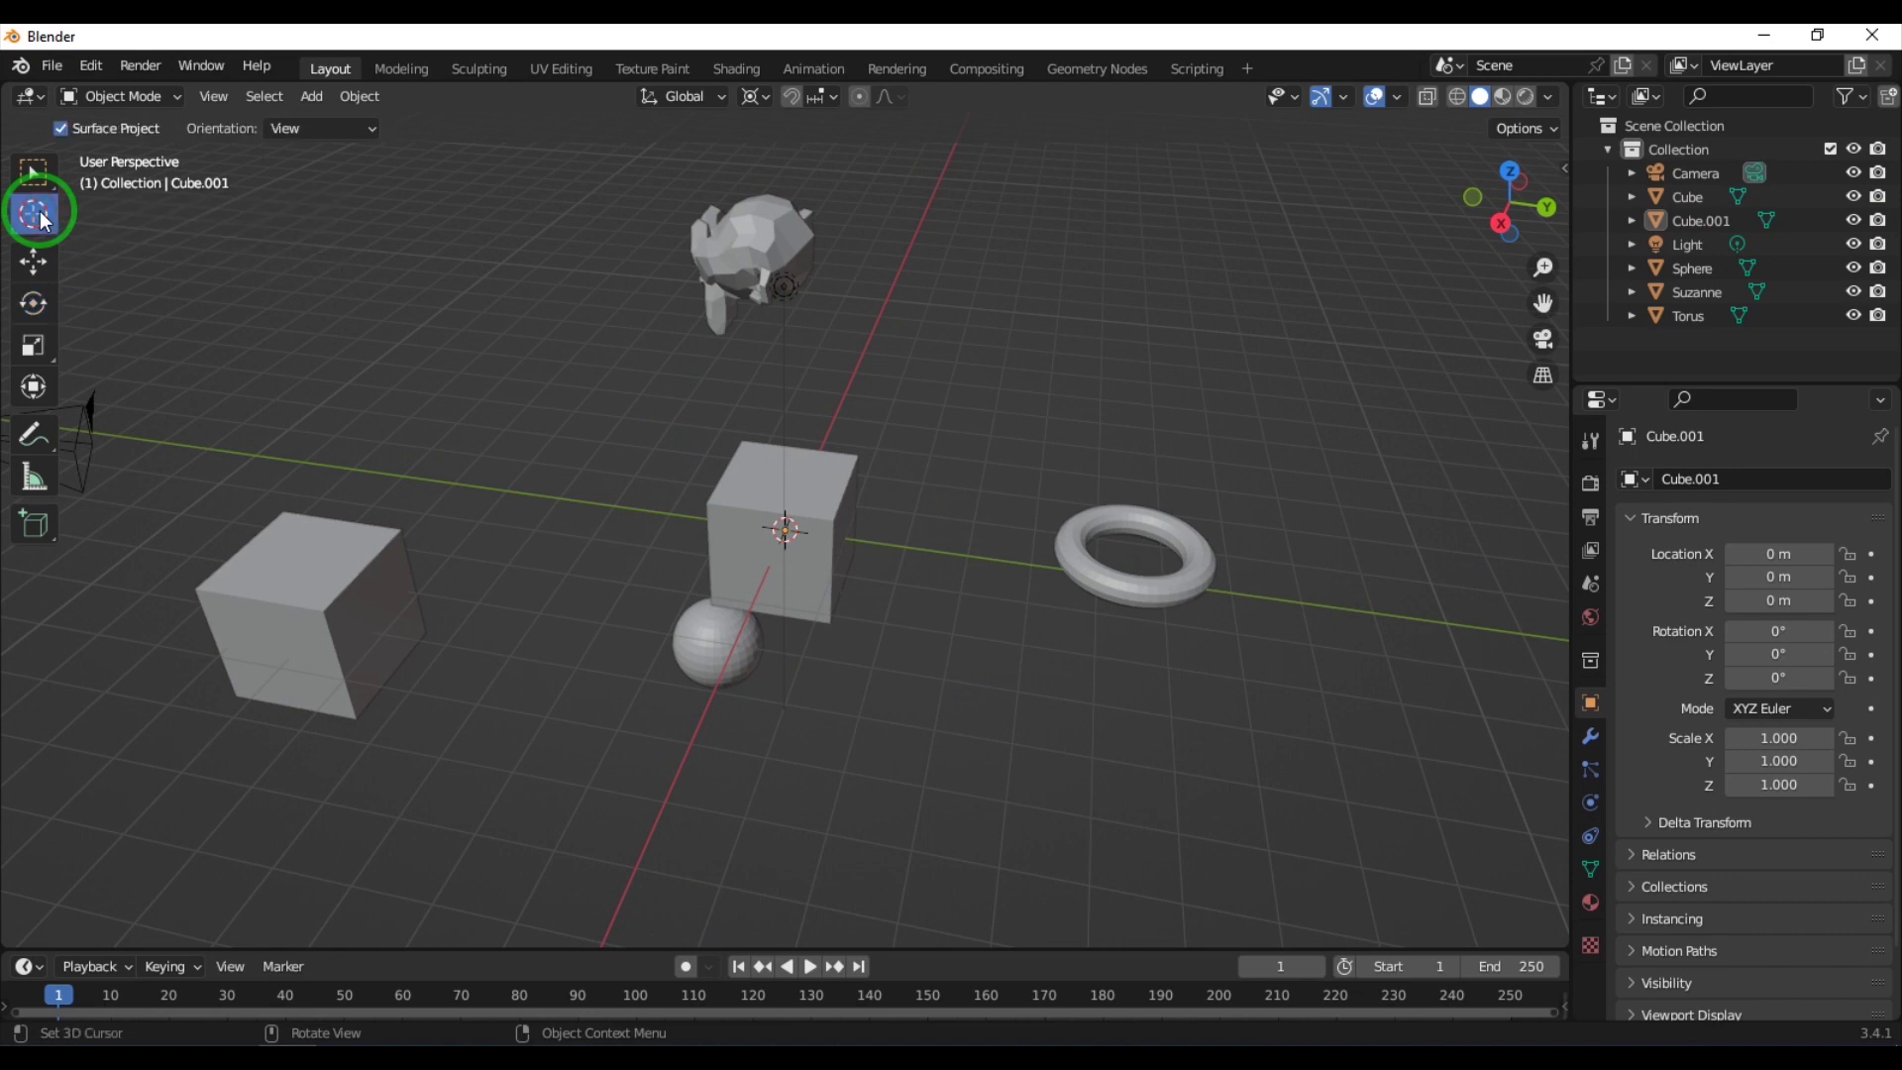
{"action": "left_click", "coordinate": [1092, 751]}
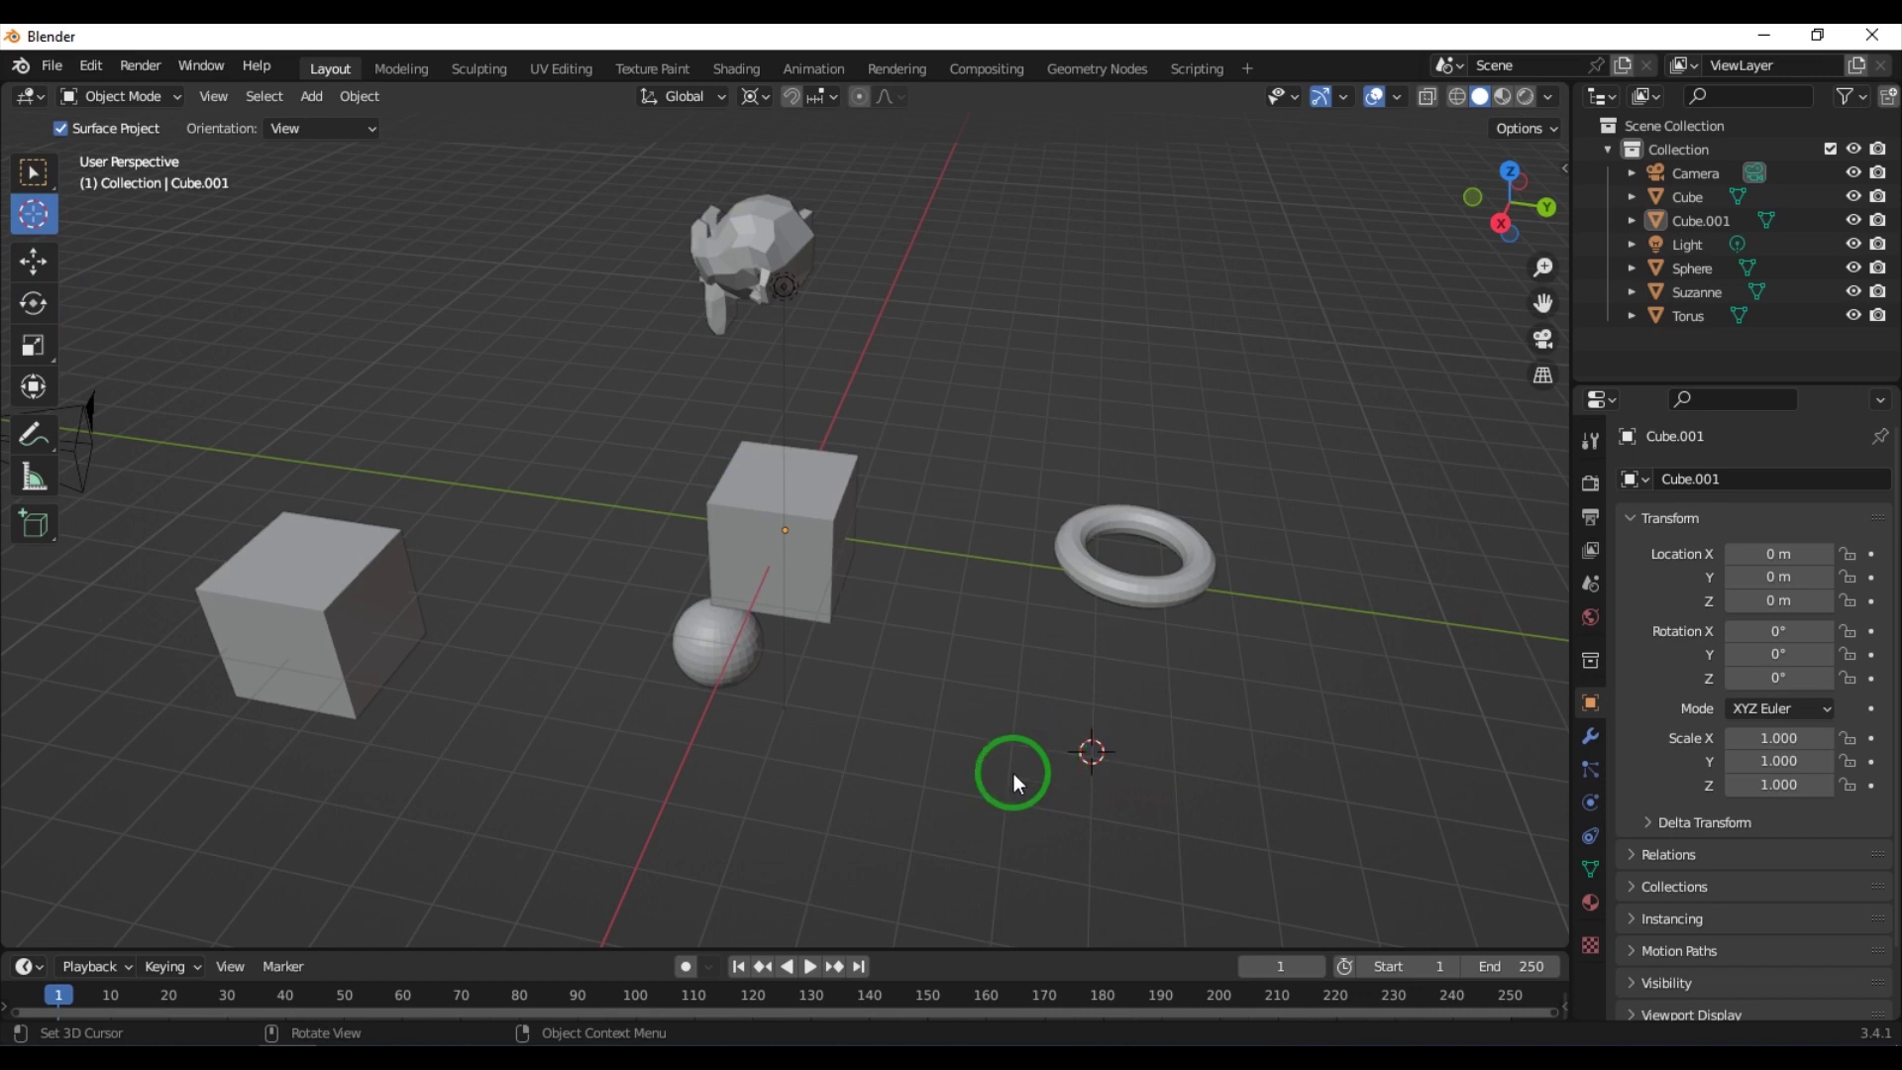
{"action": "left_click", "coordinate": [31, 270]}
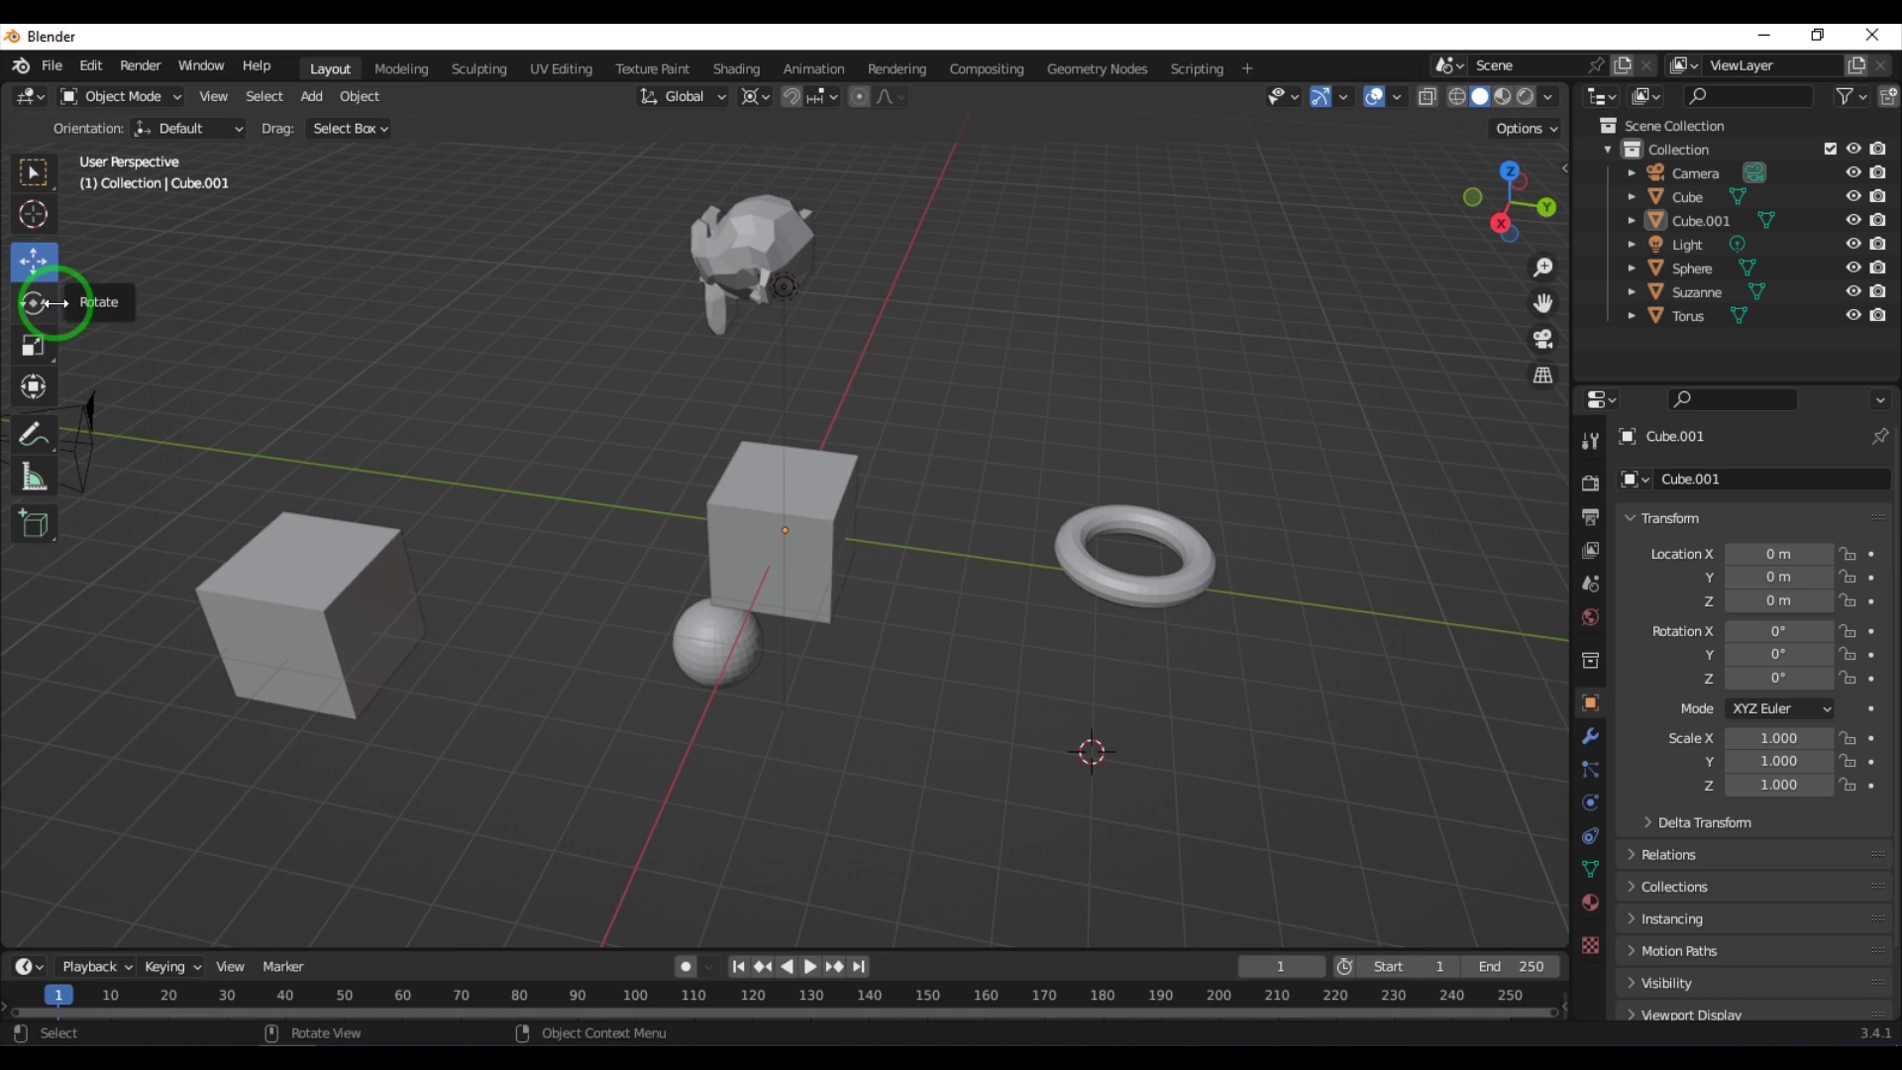
Step: Add a monkey, Suzanne.001, at the 3D cursor and slide it along Y beside the sphere
{"action": "key", "text": "shift+a"}
{"action": "mouse_move", "coordinate": [420, 420]}
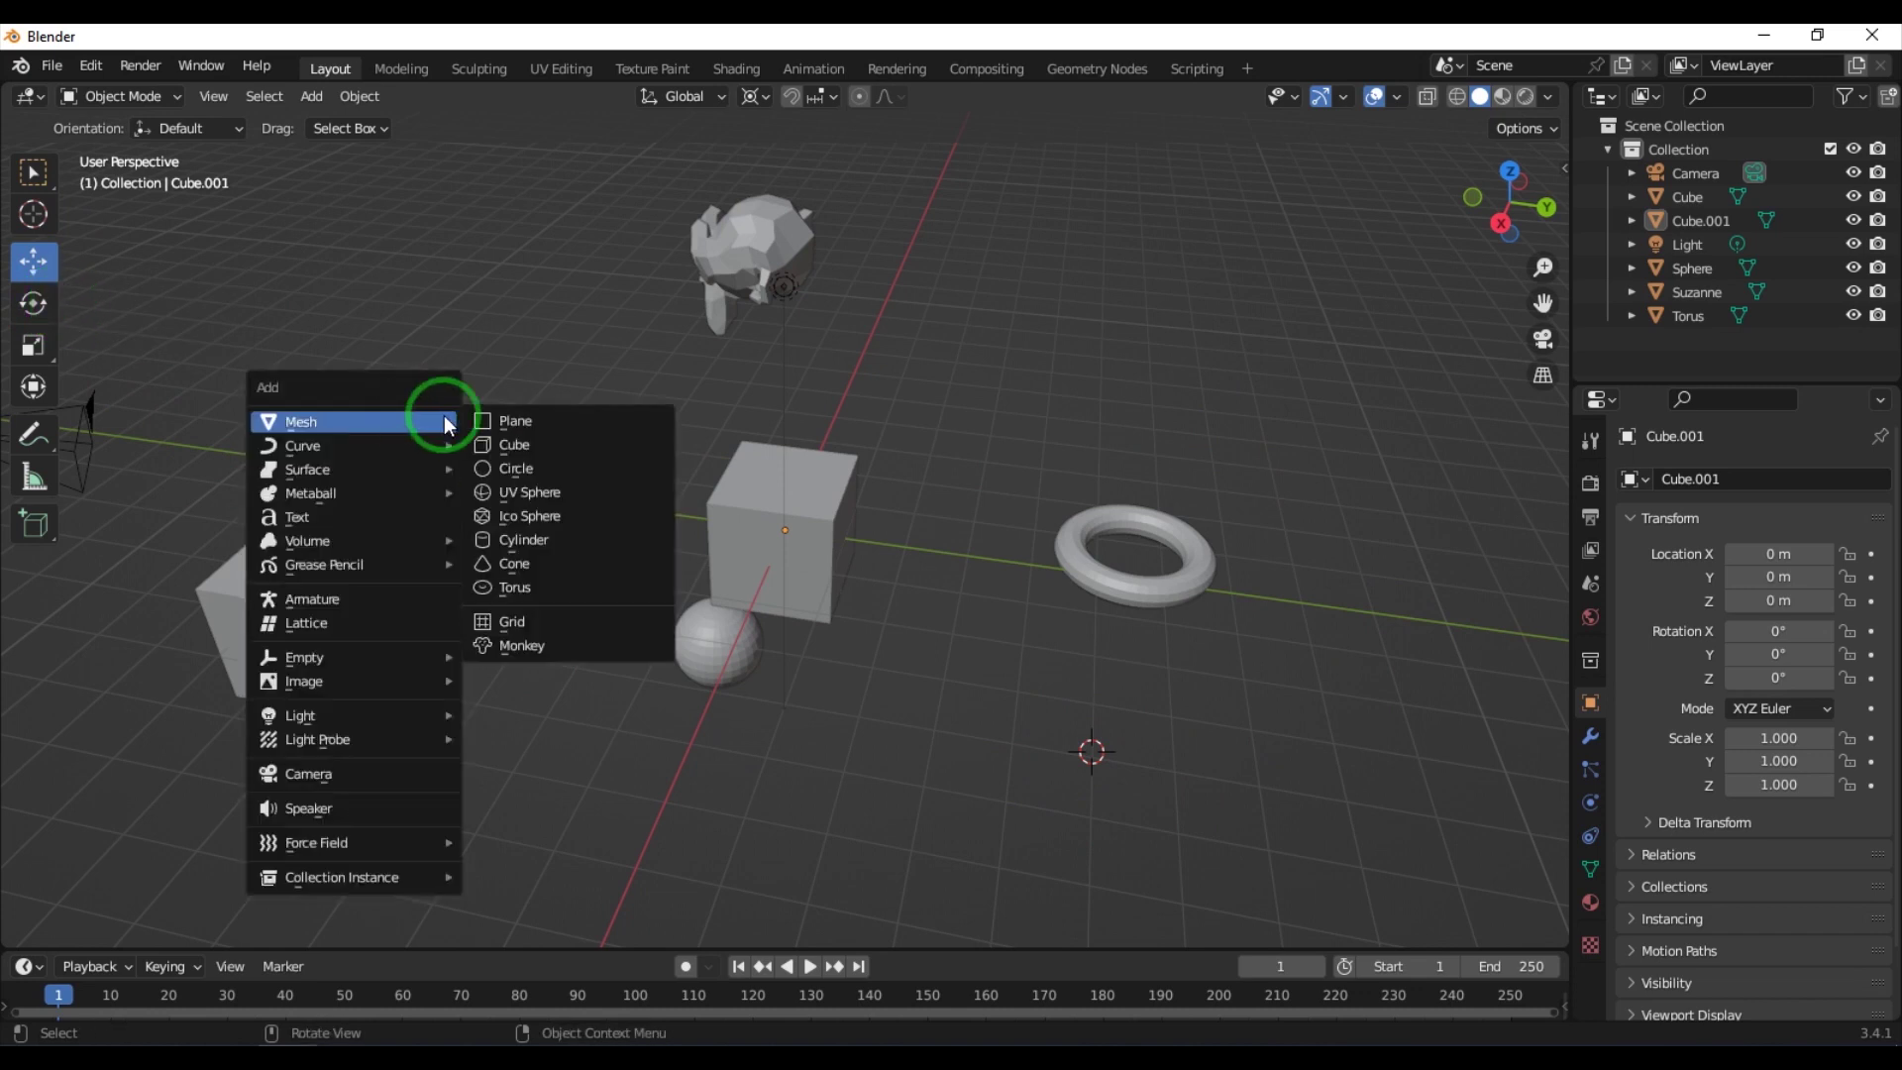
{"action": "left_click", "coordinate": [573, 649]}
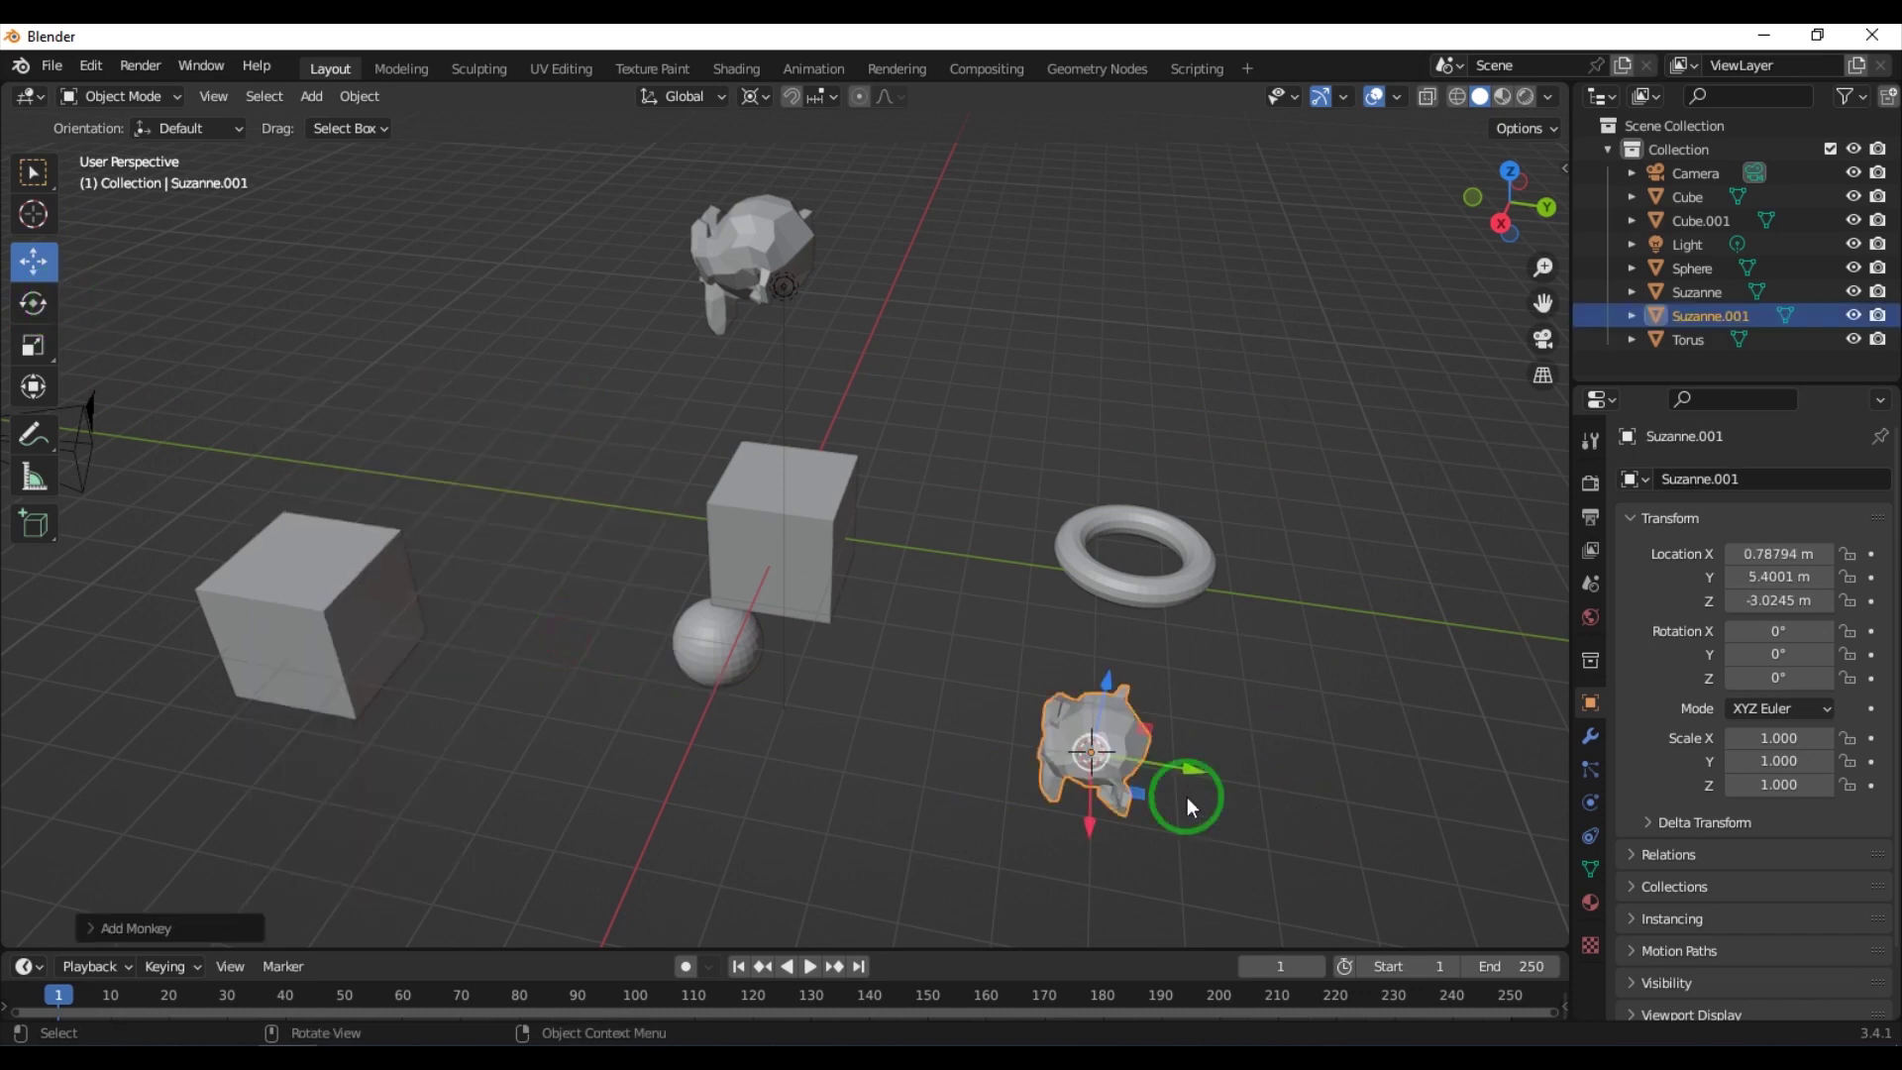
{"action": "left_click_drag", "start_coordinate": [1168, 764], "coordinate": [913, 830]}
{"action": "left_click", "coordinate": [798, 739]}
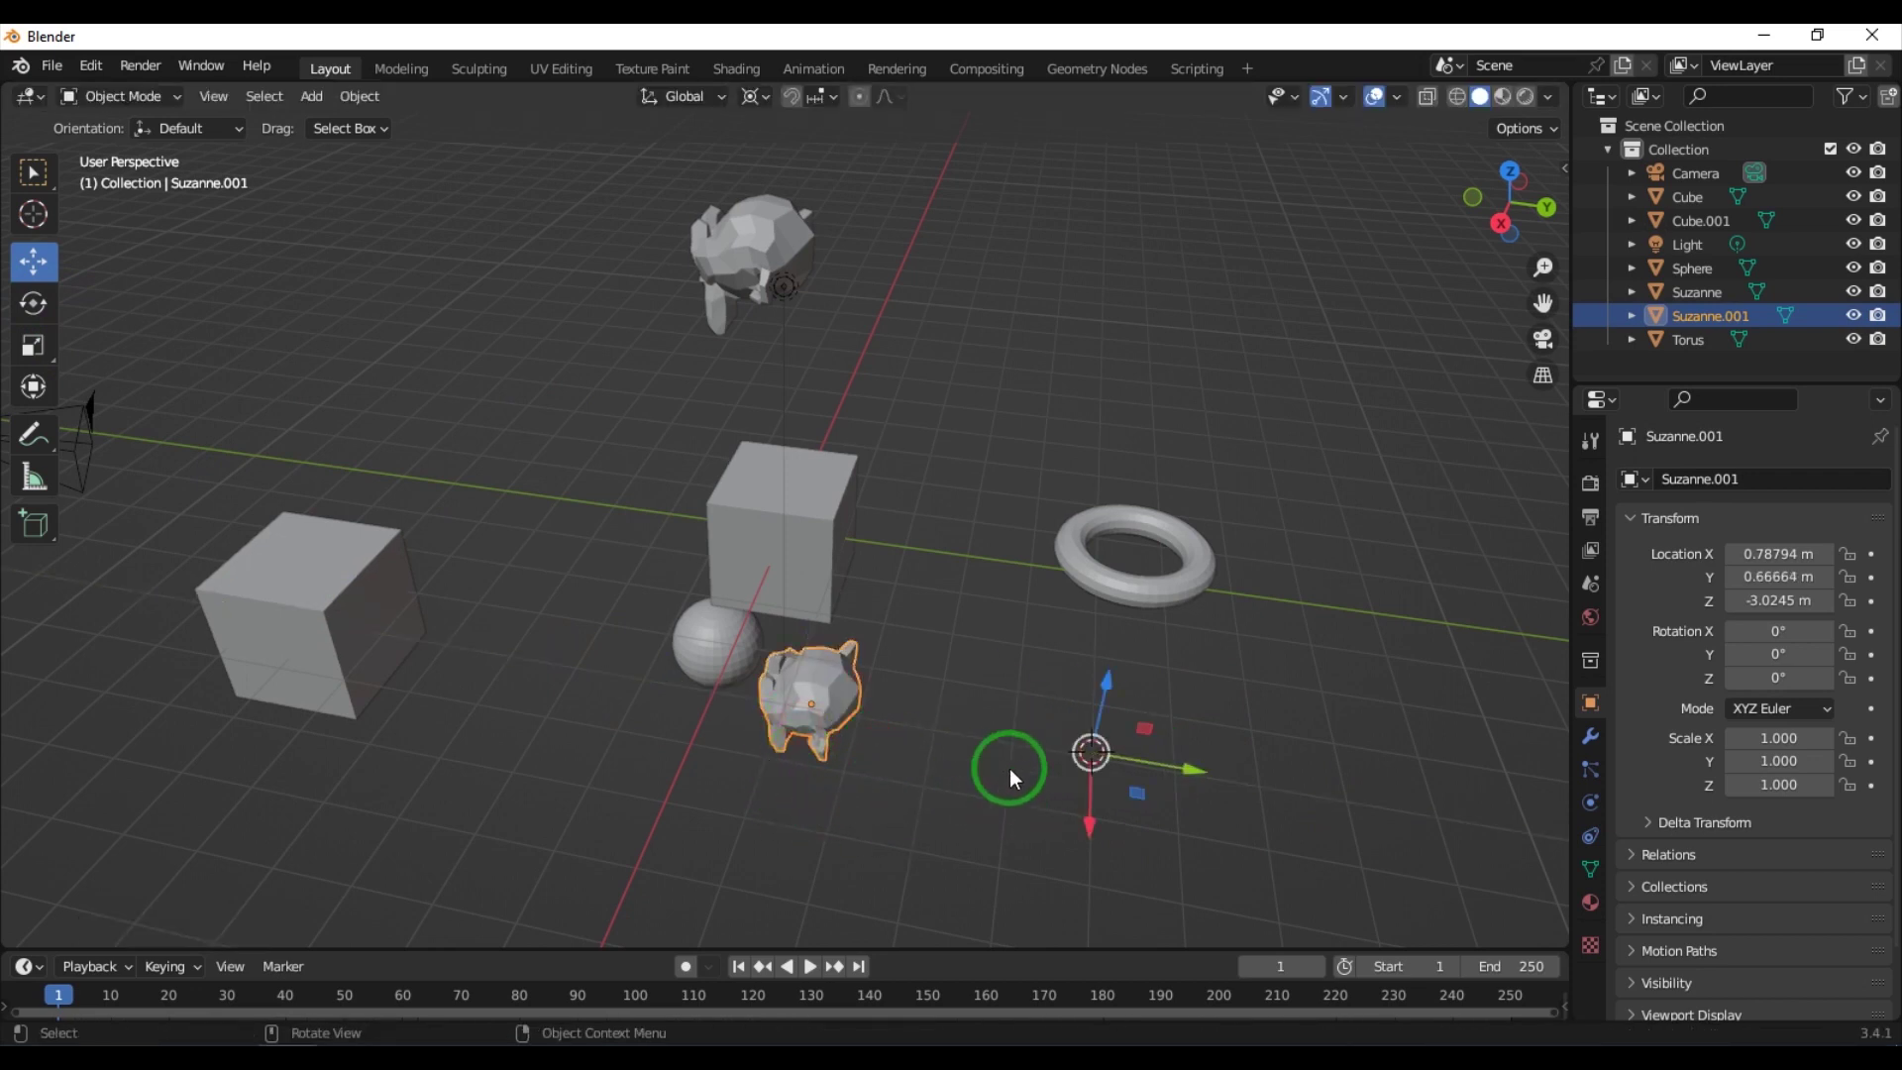
Step: Set the pivot point to 3D Cursor and move Cube.001 to X -2.1386, Y -6.0925 m
{"action": "left_click", "coordinate": [771, 102]}
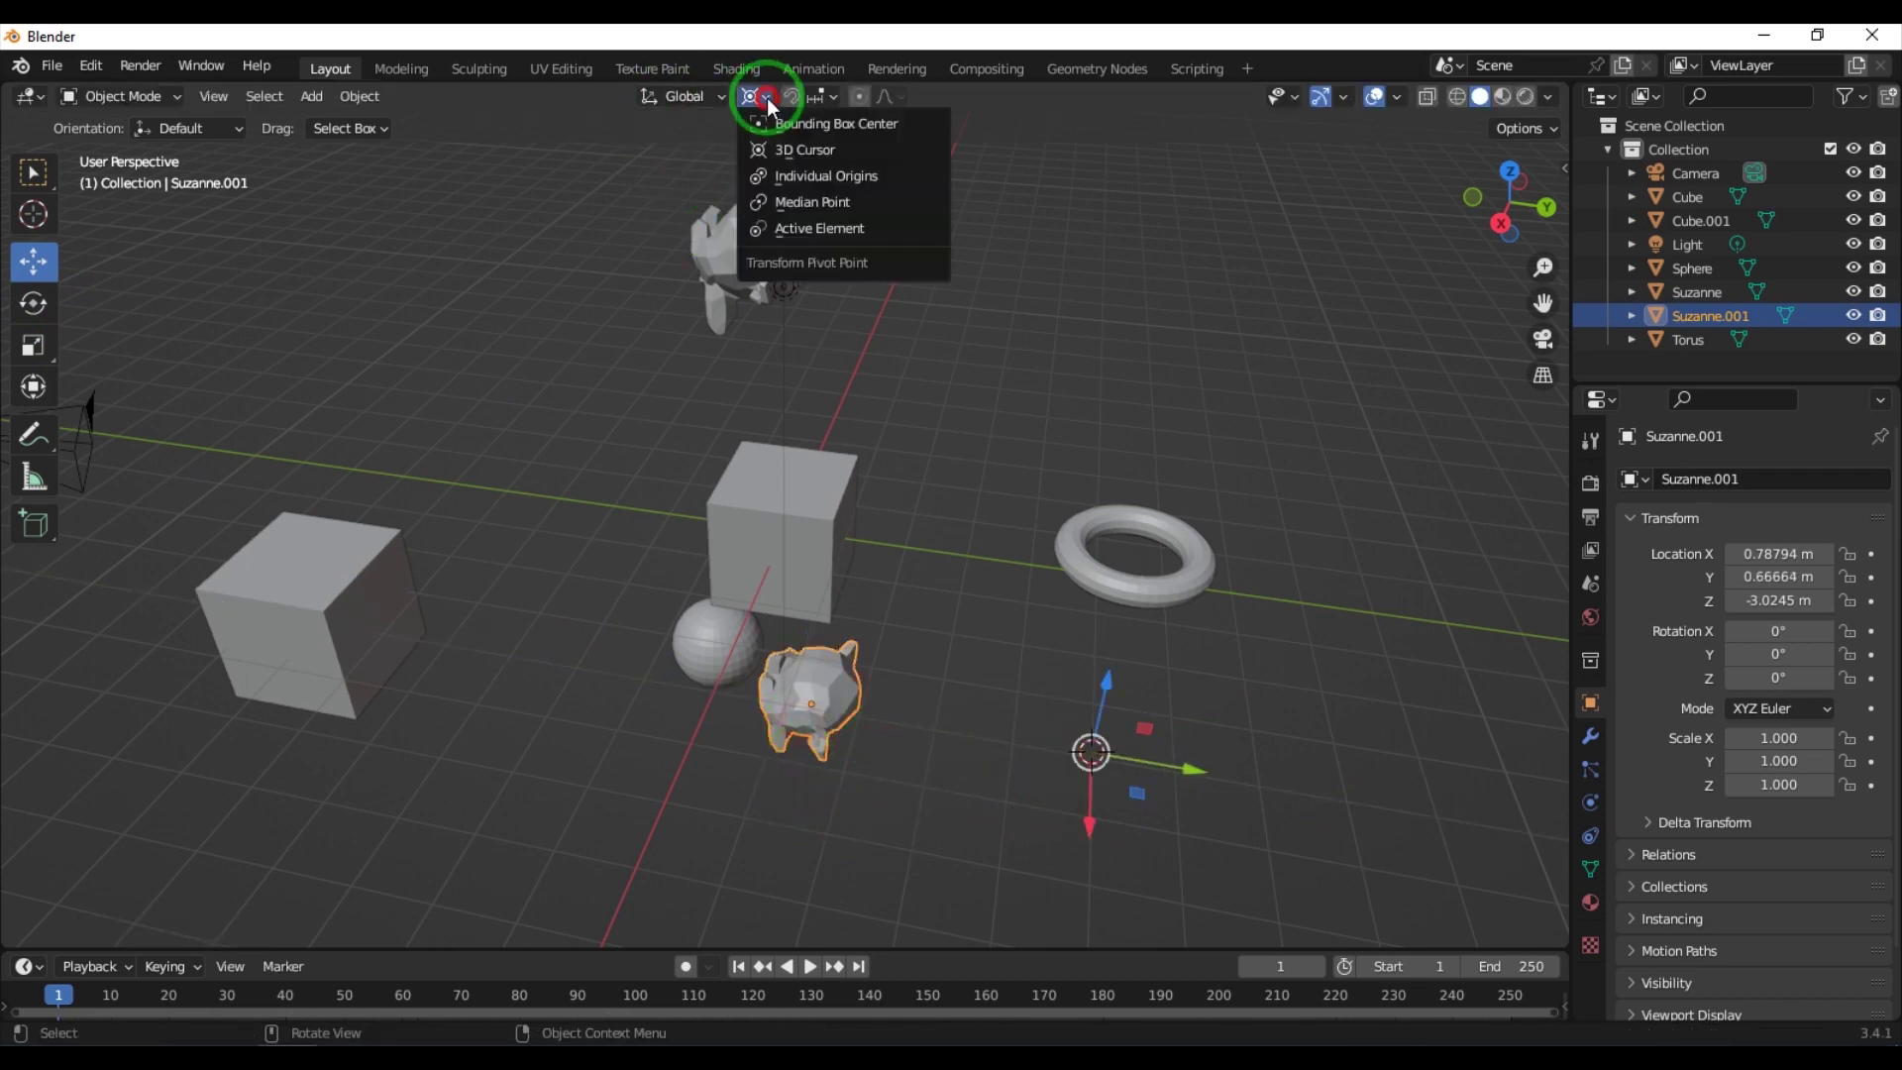
{"action": "left_click", "coordinate": [811, 132]}
{"action": "left_click", "coordinate": [1087, 805]}
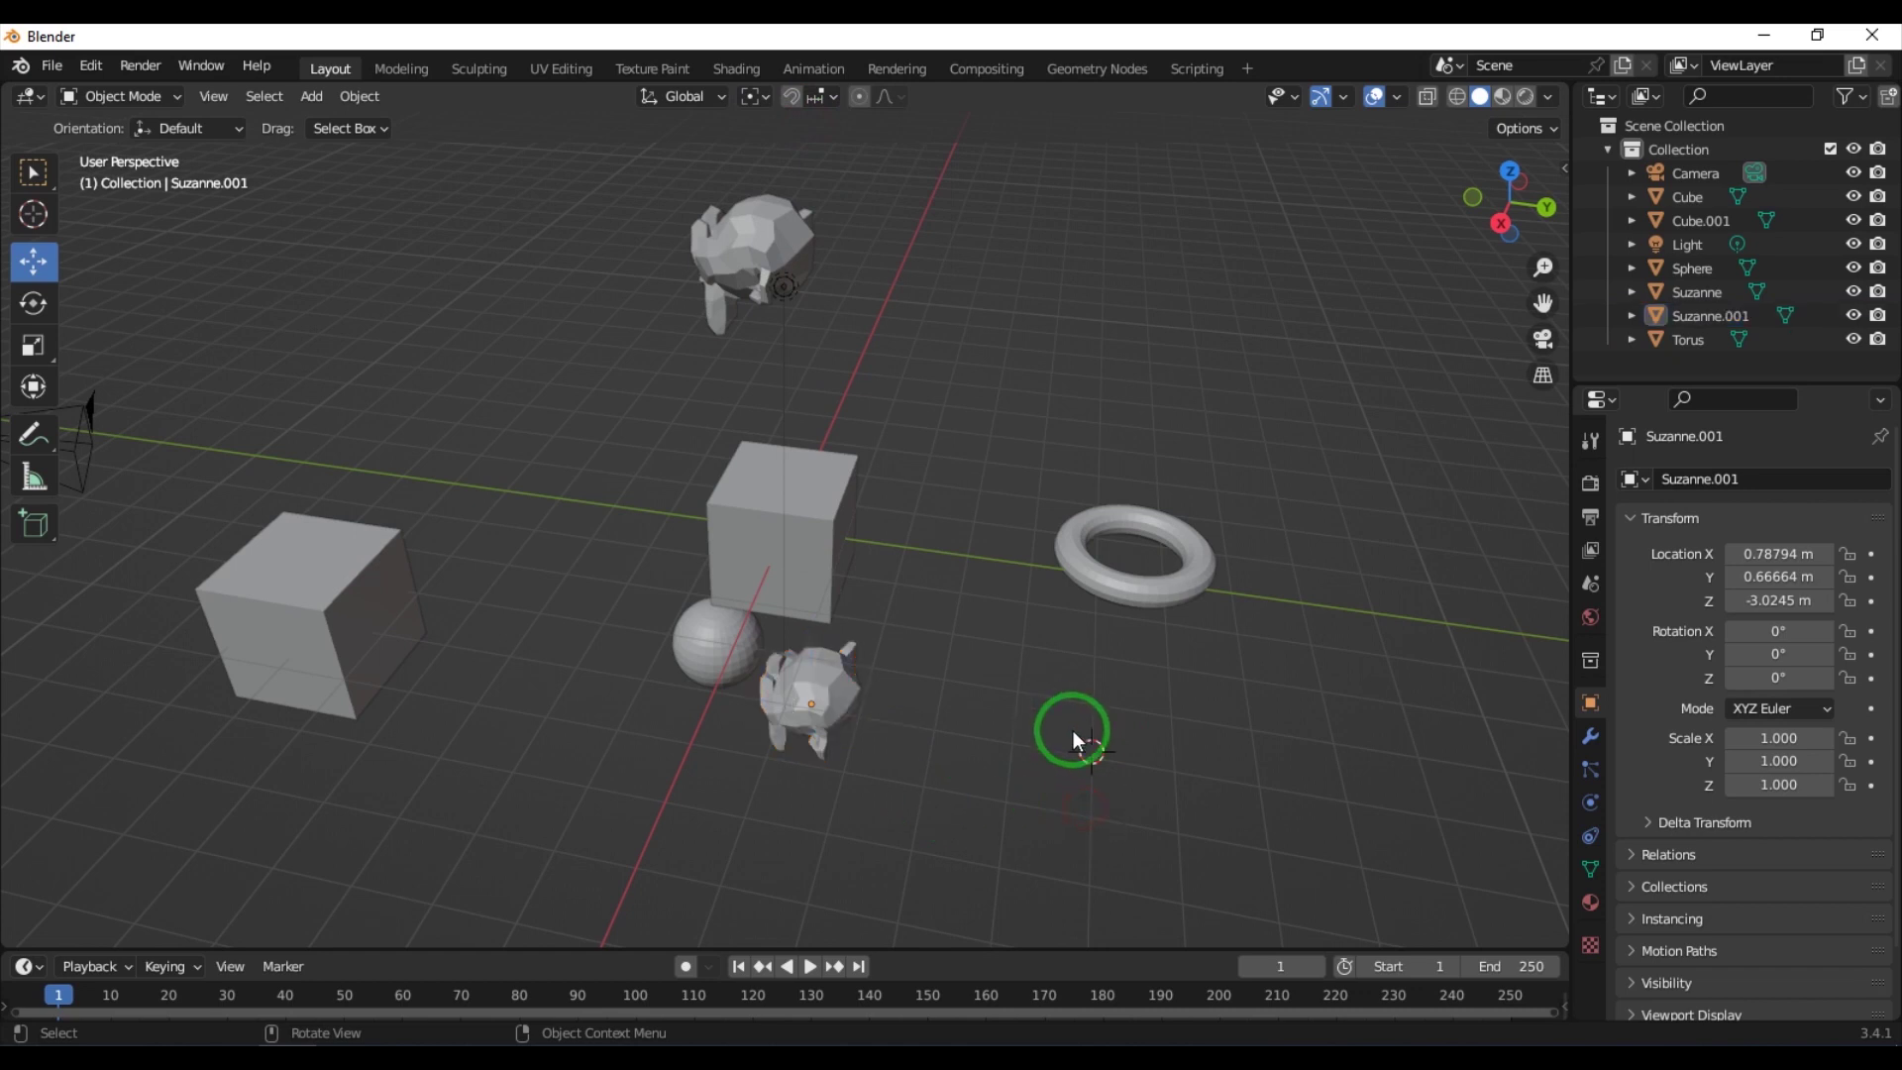
{"action": "left_click", "coordinate": [815, 585]}
{"action": "left_click_drag", "start_coordinate": [858, 591], "coordinate": [465, 467]}
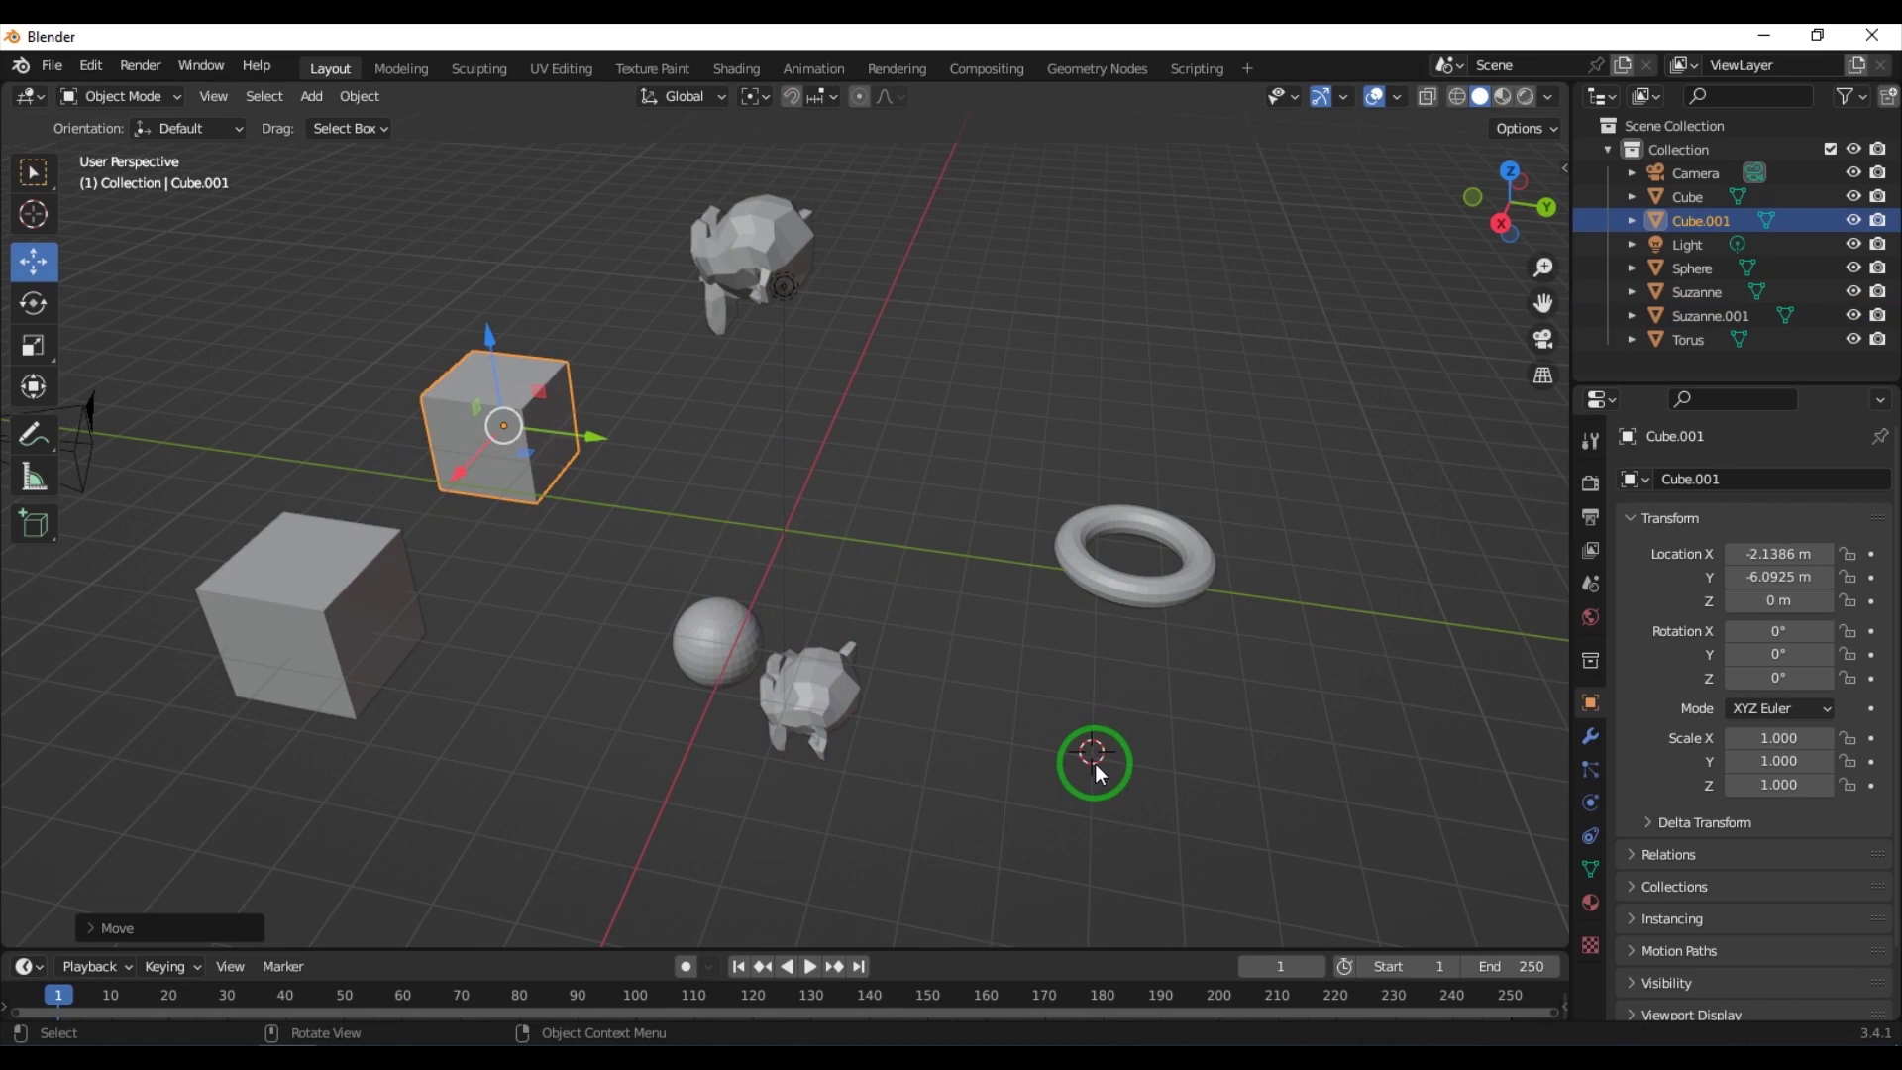
Step: Snap the 3D cursor to the world origin with Shift+S
{"action": "key", "text": "shift+s"}
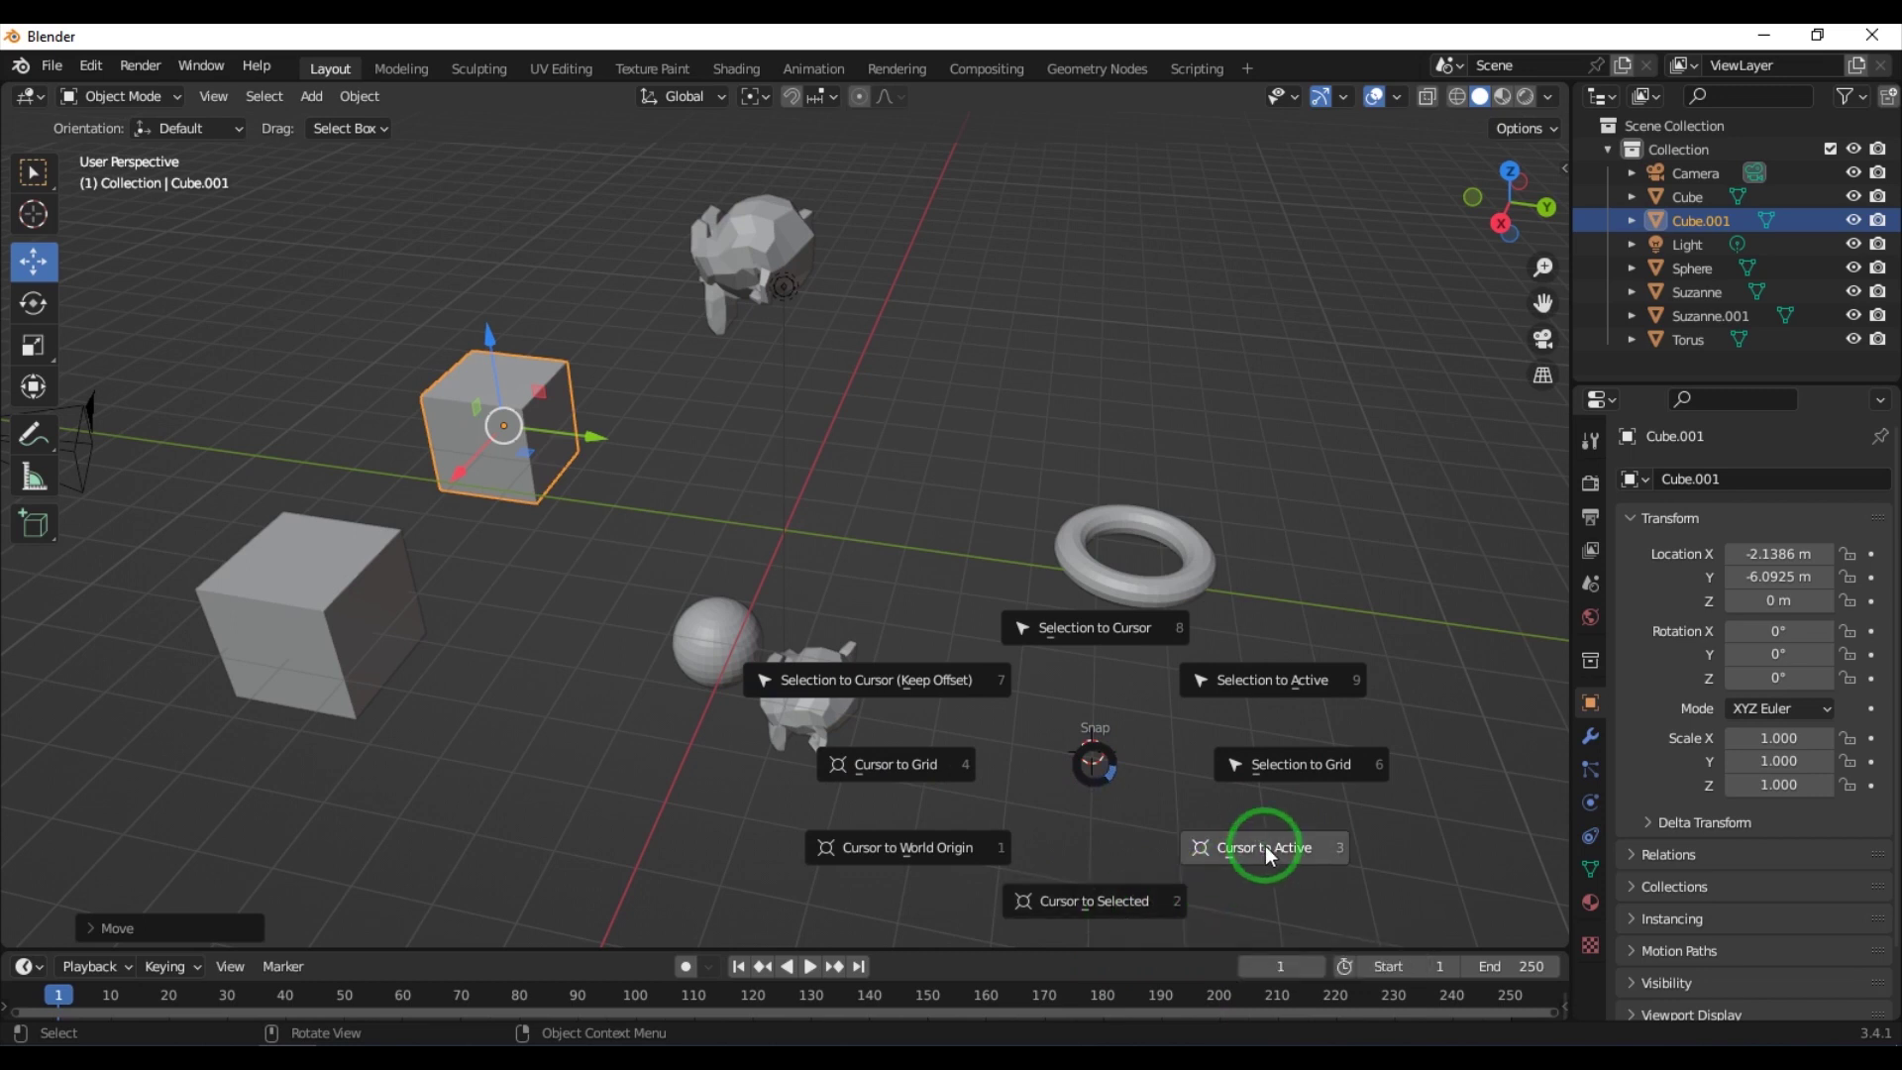
{"action": "left_click", "coordinate": [931, 862]}
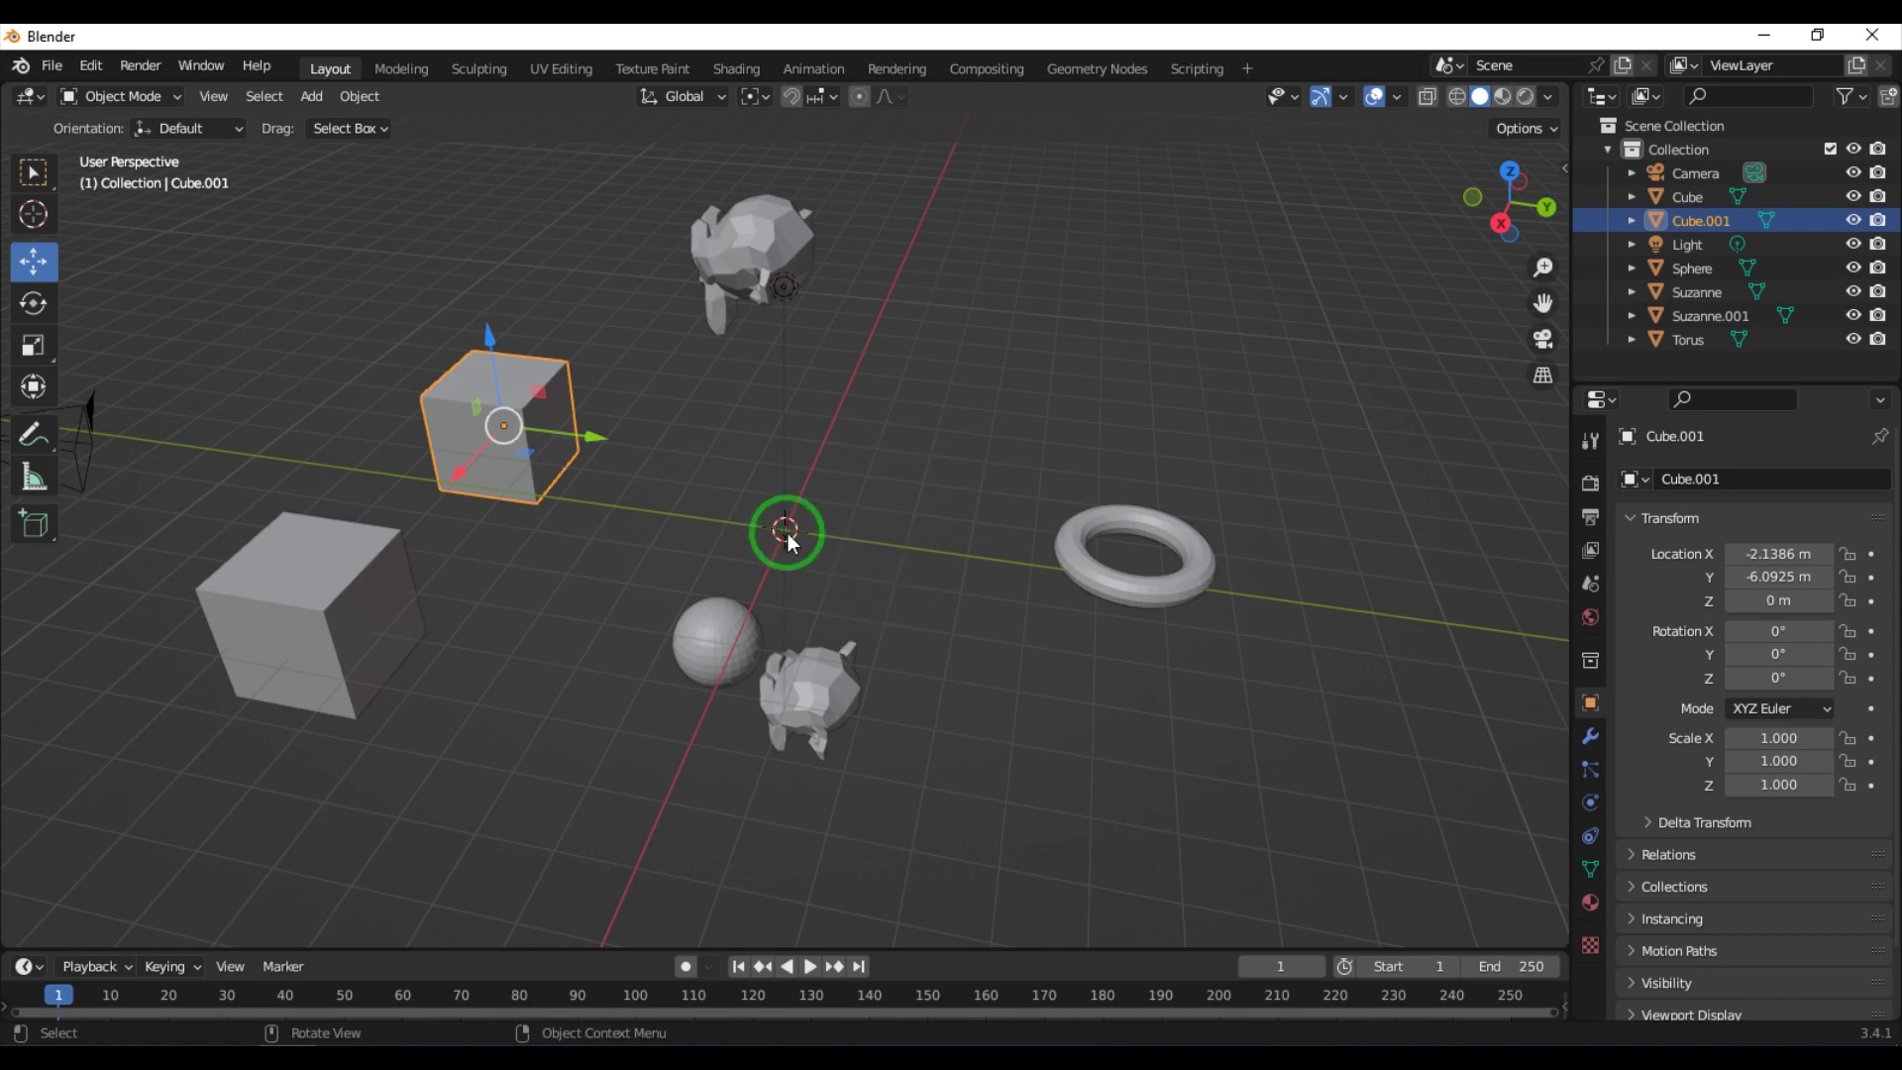
{"action": "middle_click_drag", "start_coordinate": [789, 533], "coordinate": [1013, 430]}
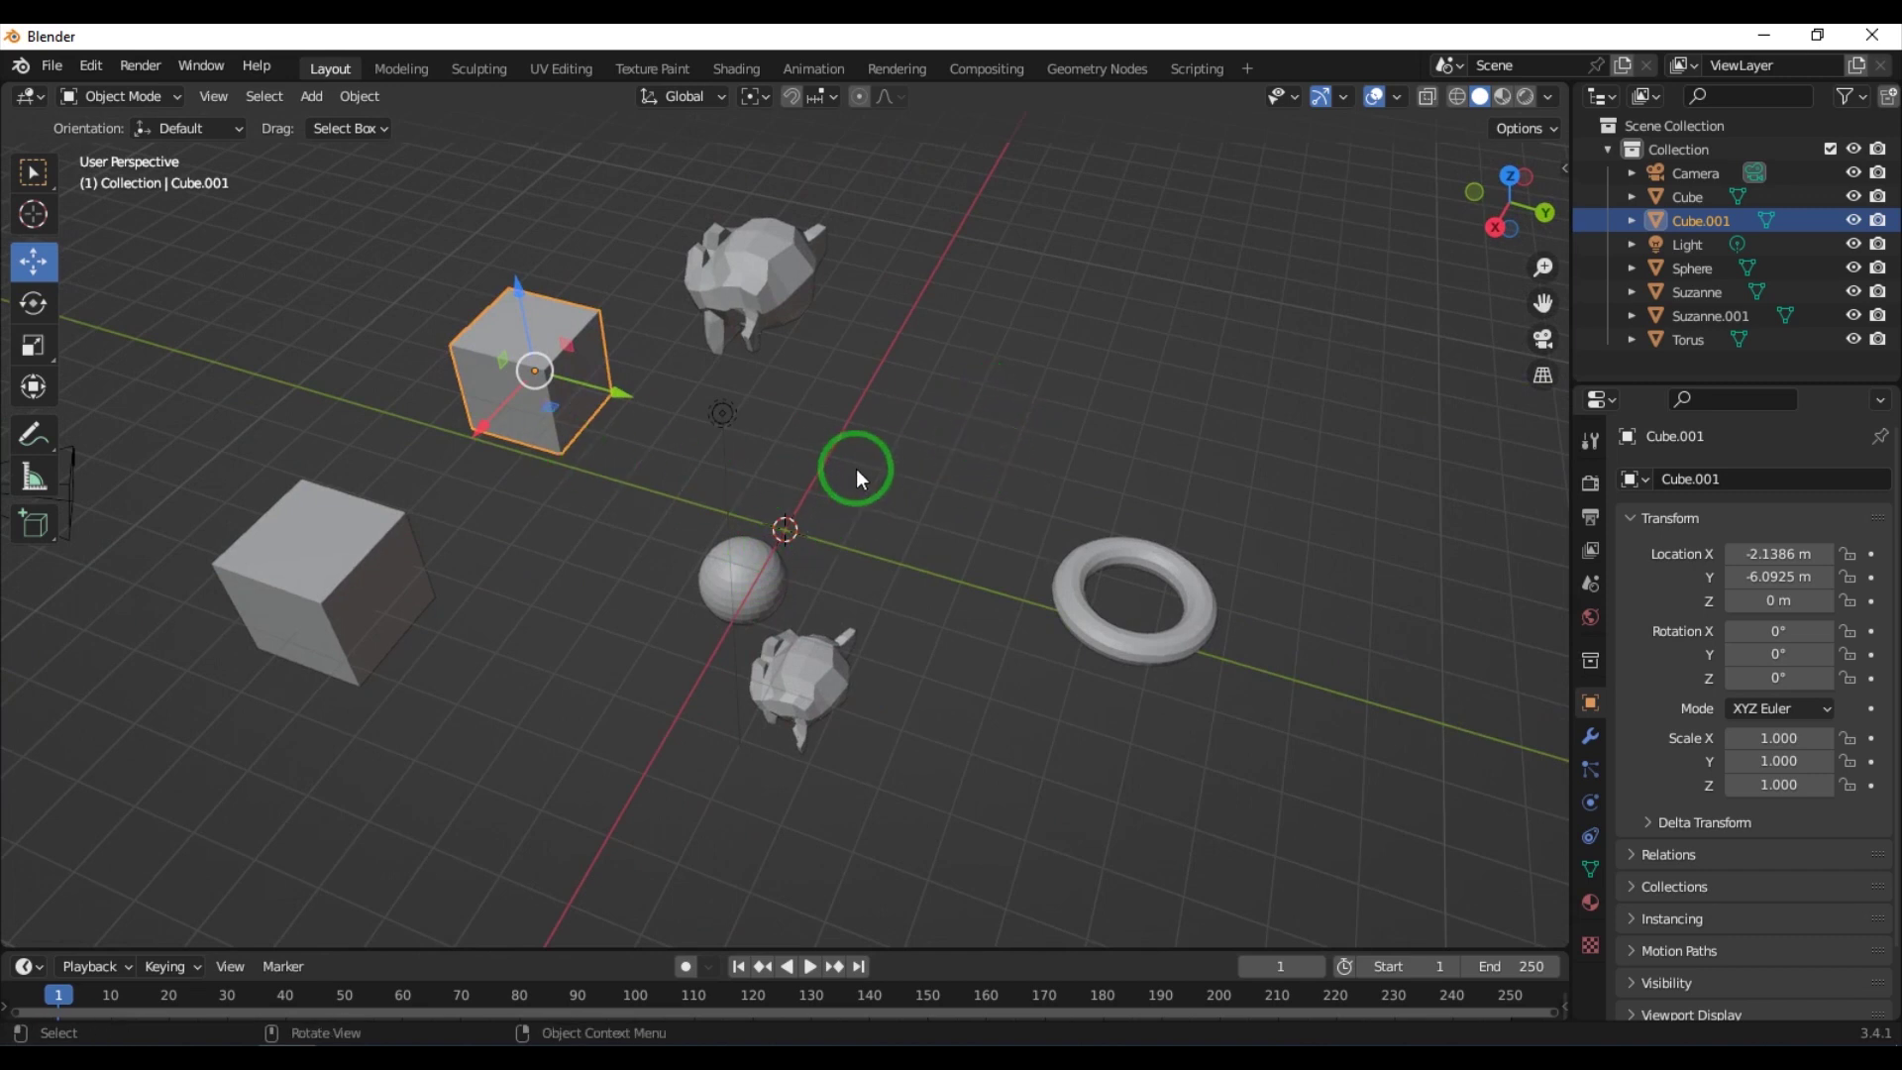
Step: Reposition the 3D cursor on empty grid above the torus and show the N sidebar
{"action": "right_click", "coordinate": [934, 461]}
{"action": "left_click", "coordinate": [1189, 367]}
{"action": "right_click", "coordinate": [1176, 371], "text": "shift"}
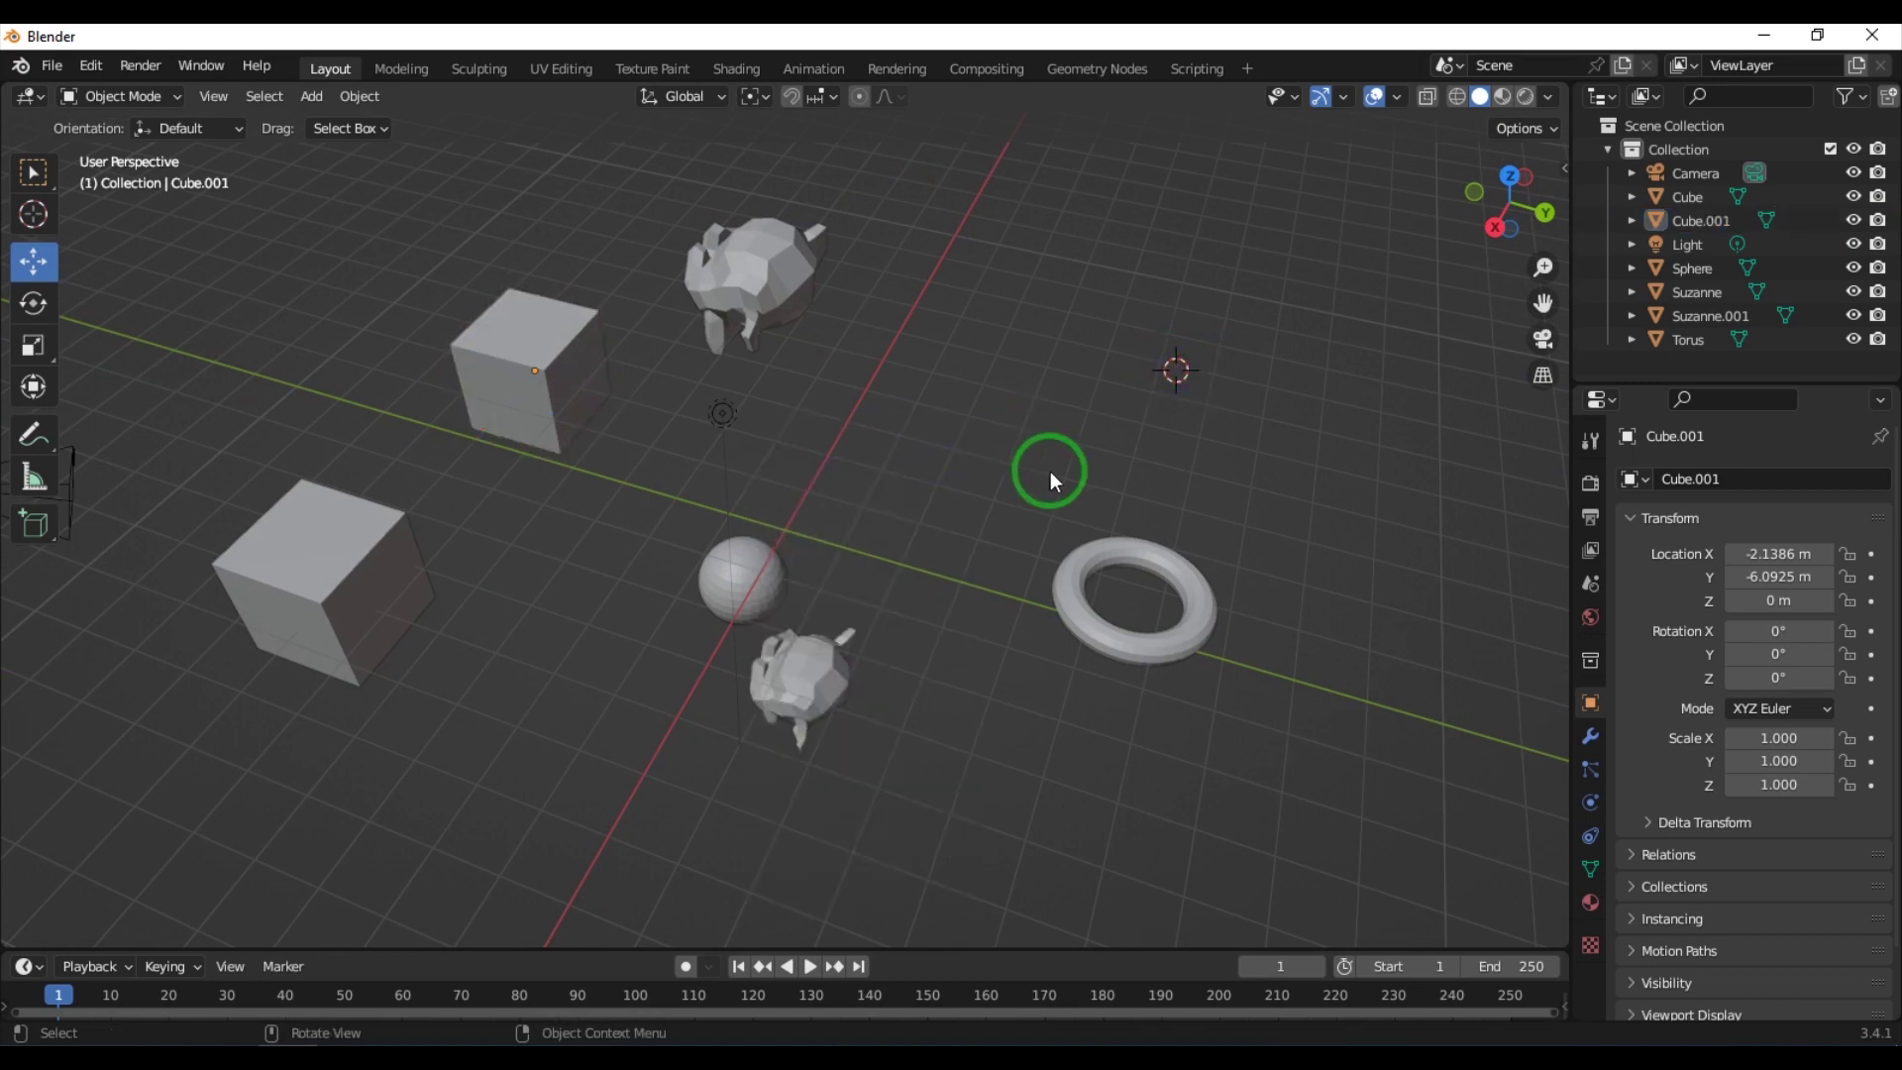
{"action": "right_click", "coordinate": [1368, 747], "text": "shift"}
{"action": "right_click", "coordinate": [971, 375], "text": "shift"}
{"action": "right_click", "coordinate": [1173, 323], "text": "shift"}
{"action": "right_click", "coordinate": [1348, 574], "text": "shift"}
{"action": "right_click", "coordinate": [1018, 813], "text": "shift"}
{"action": "right_click", "coordinate": [972, 428], "text": "shift"}
{"action": "right_click", "coordinate": [1139, 379], "text": "shift"}
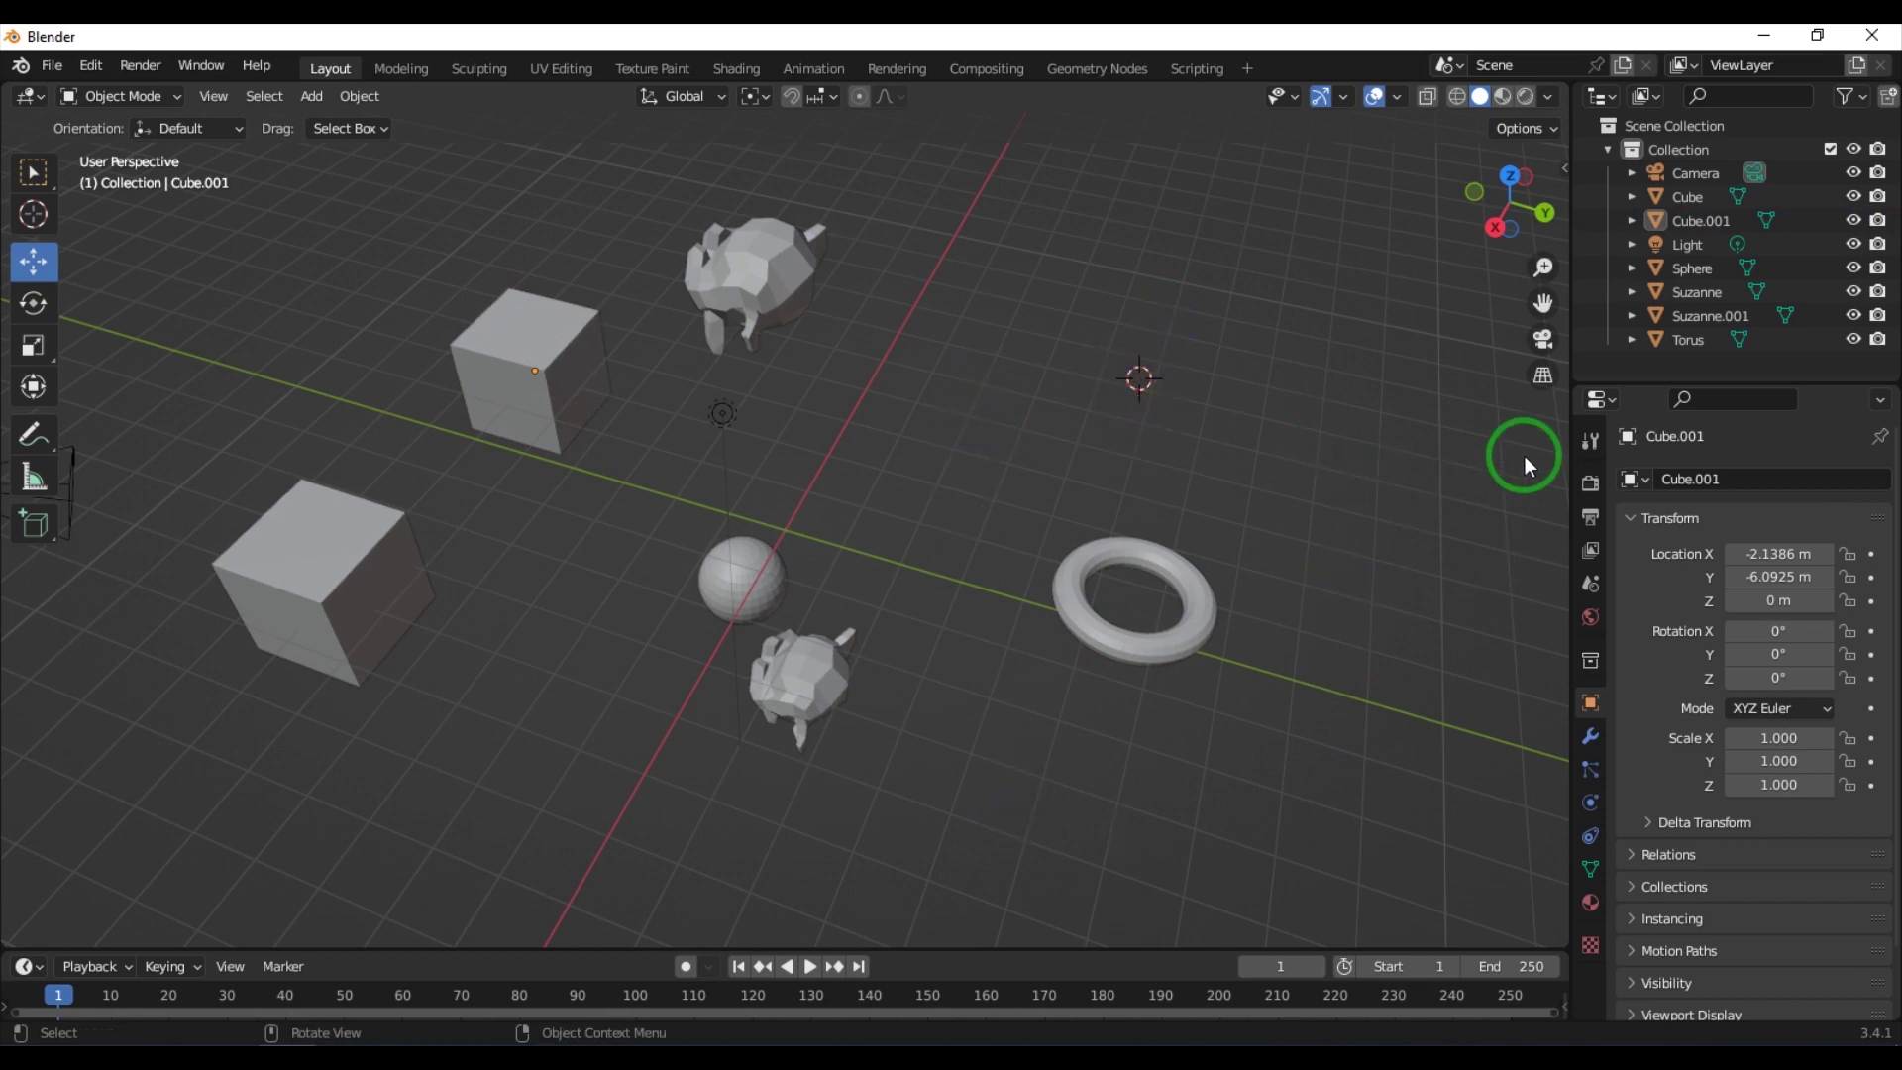
{"action": "left_click", "coordinate": [1260, 519]}
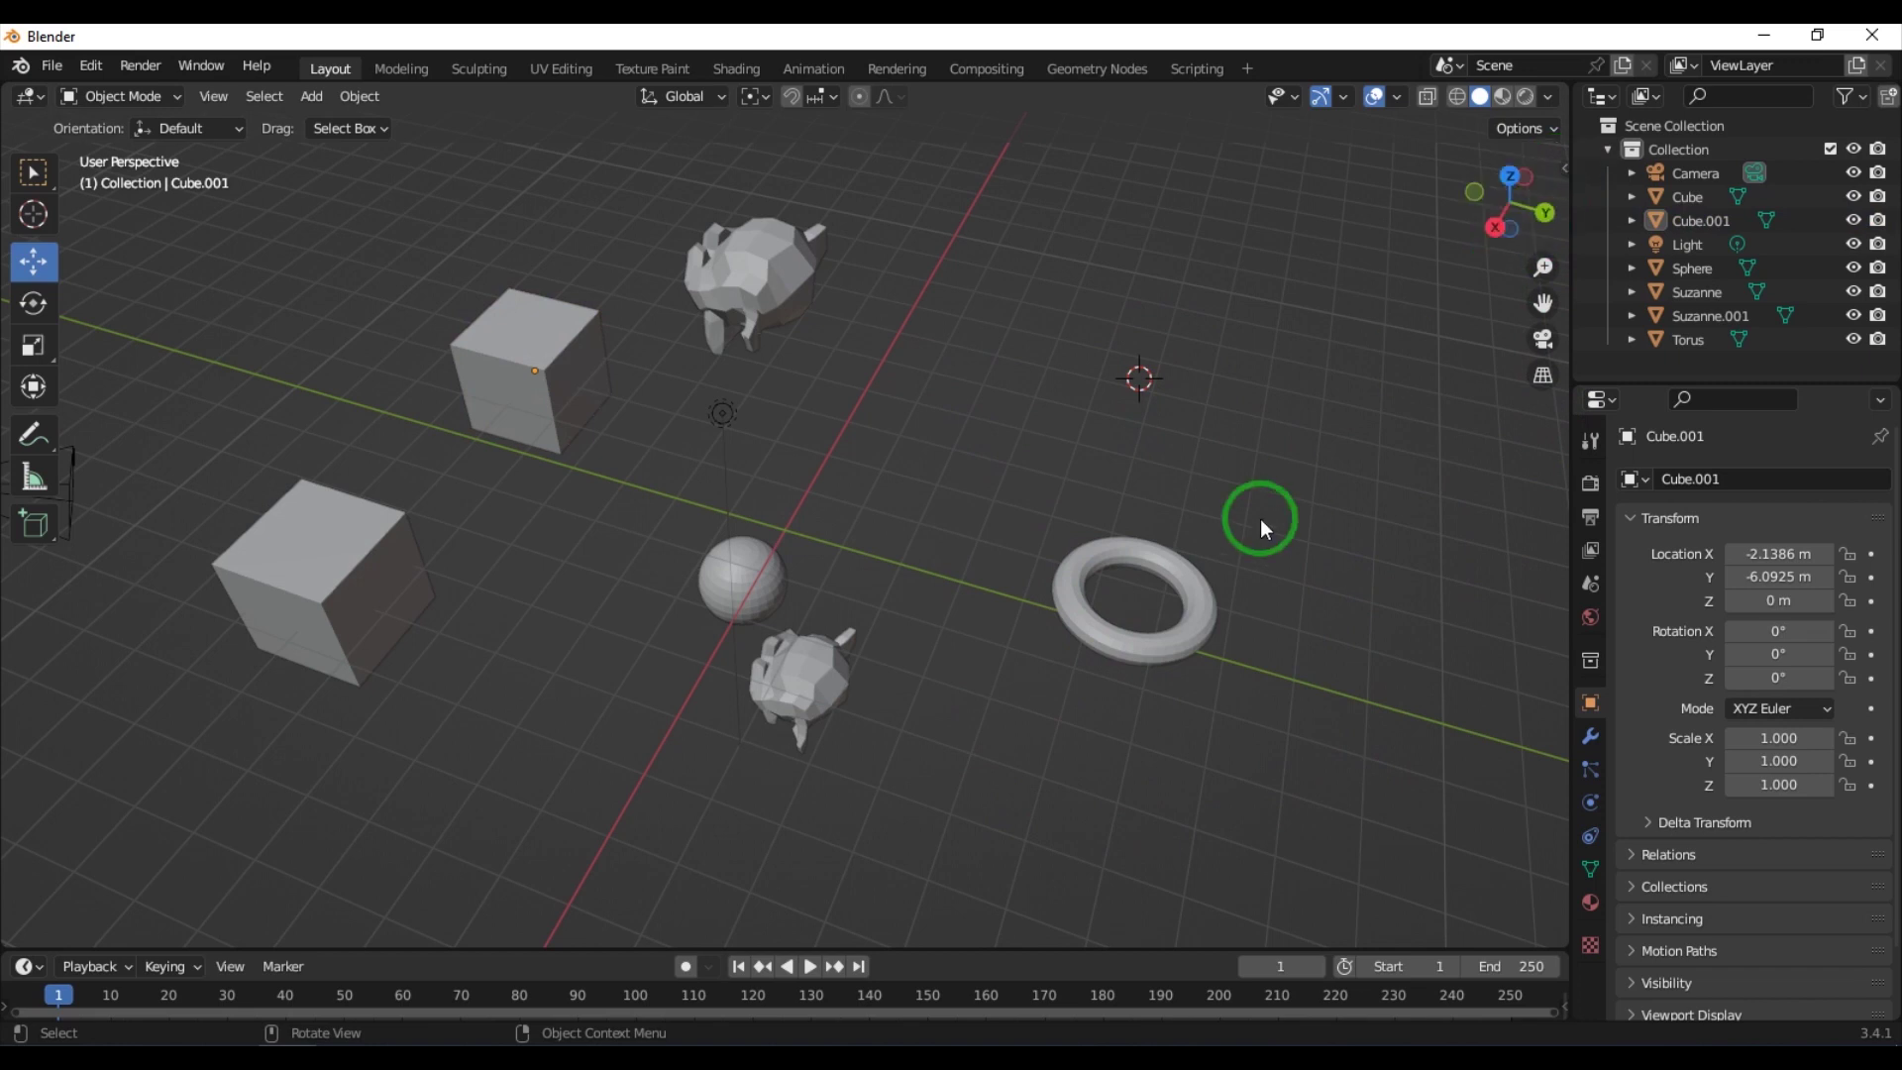
{"action": "key", "text": "n"}
{"action": "key", "text": "n"}
{"action": "key", "text": "n"}
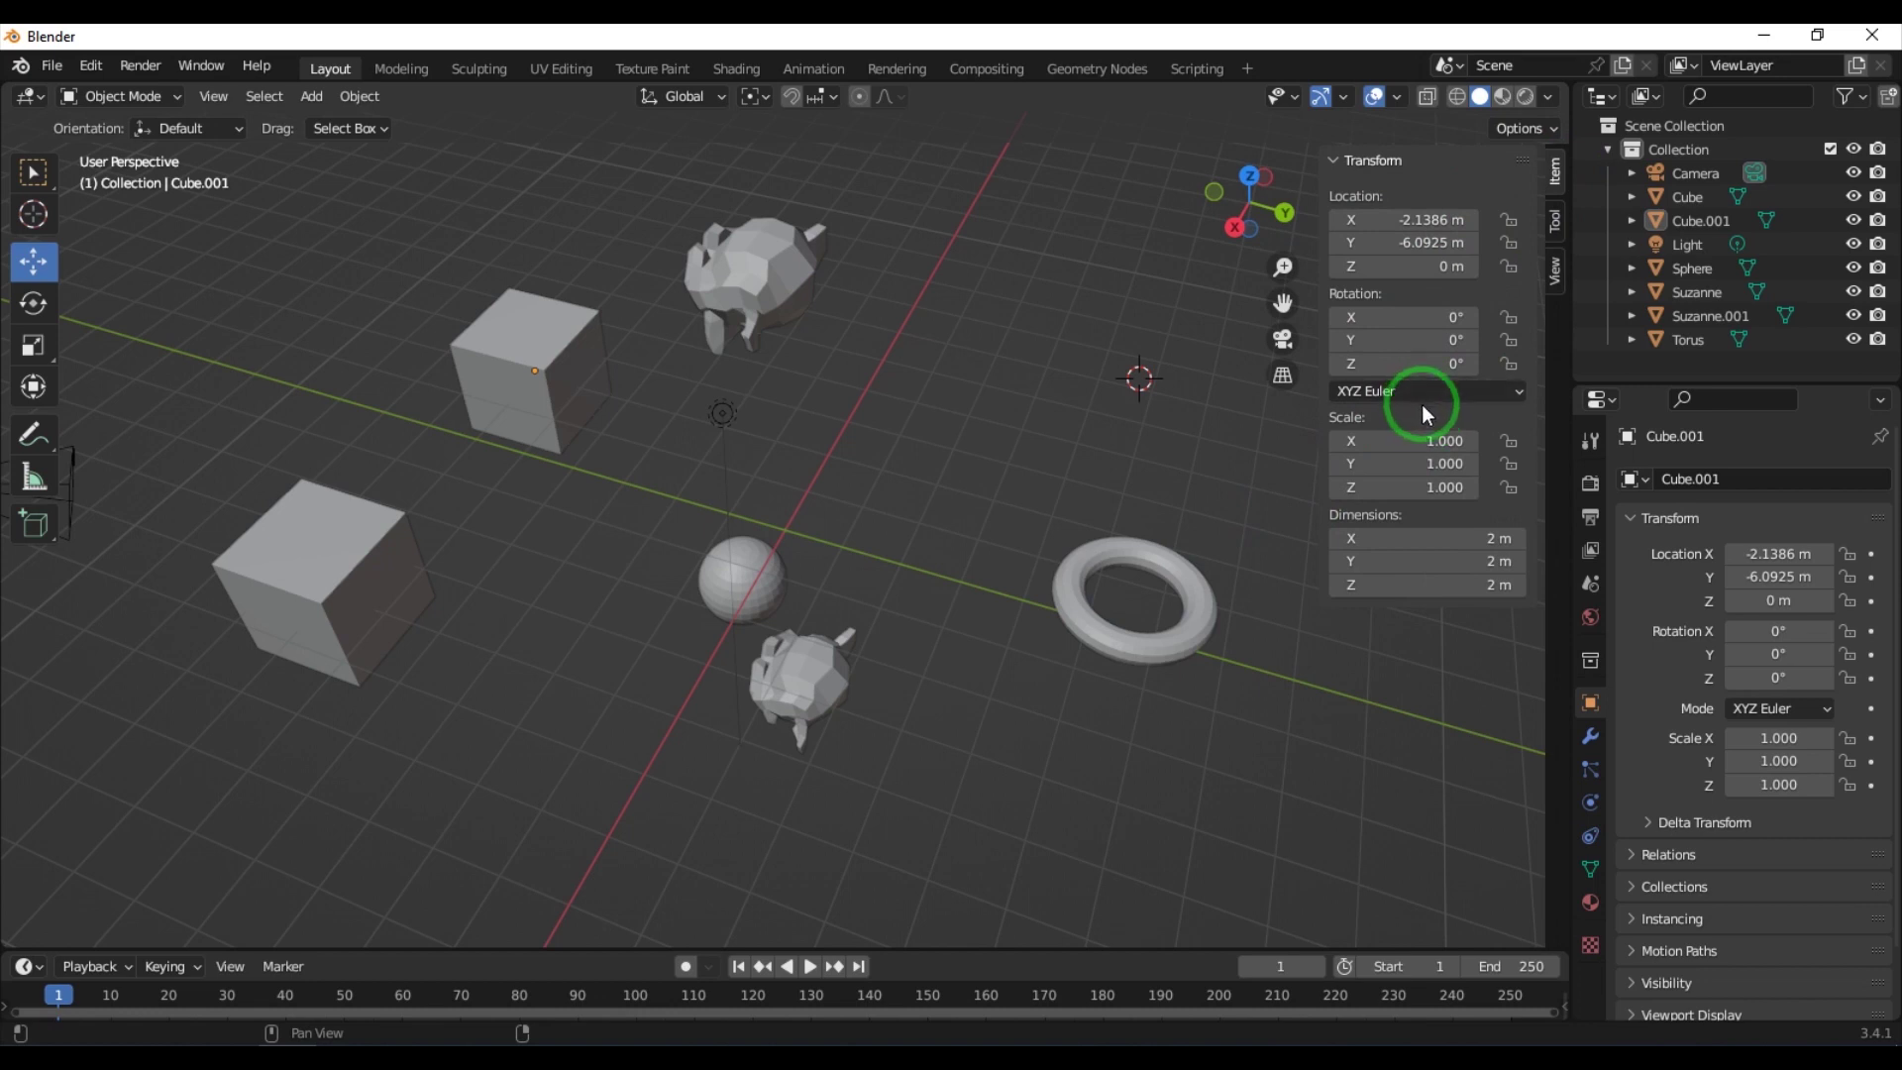
Step: Reset the 3D cursor's location and rotation in the sidebar's View tab
{"action": "left_click", "coordinate": [1554, 275]}
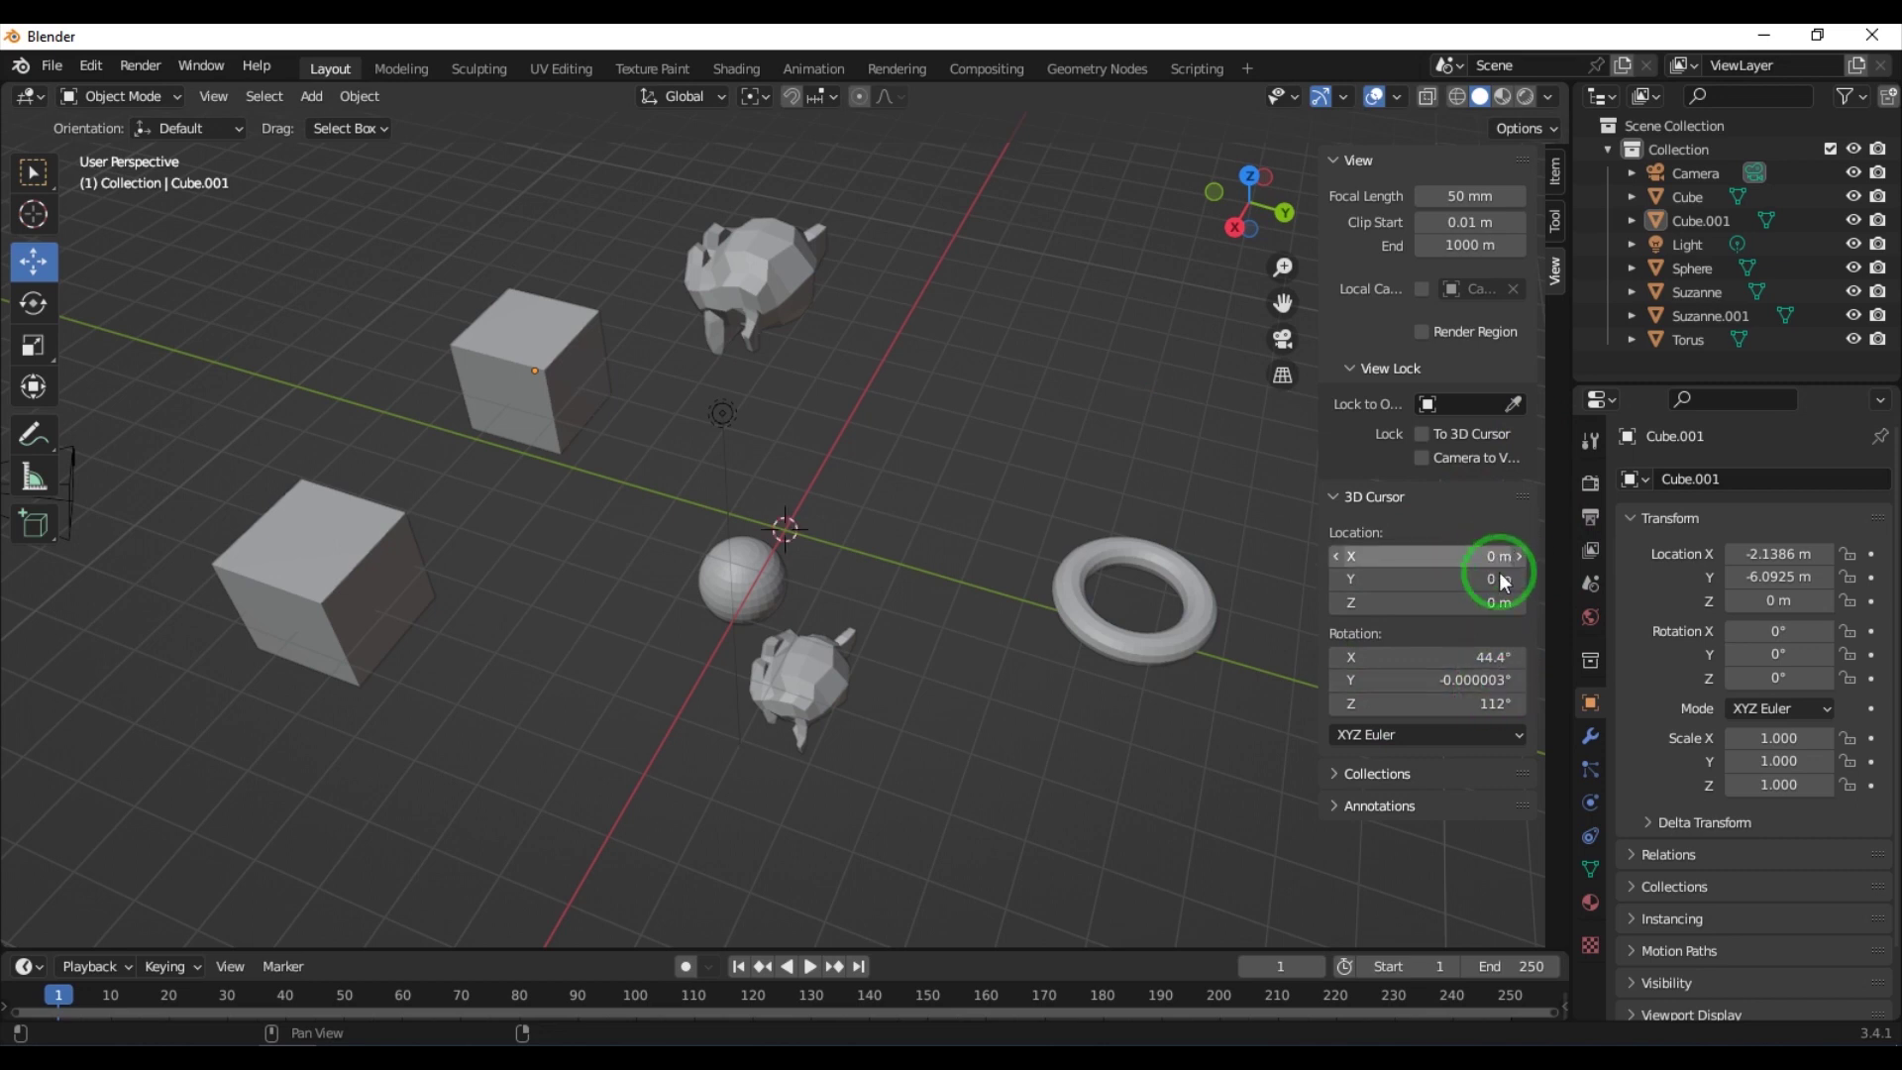
{"action": "key", "text": "BackSpace"}
{"action": "key", "text": "BackSpace"}
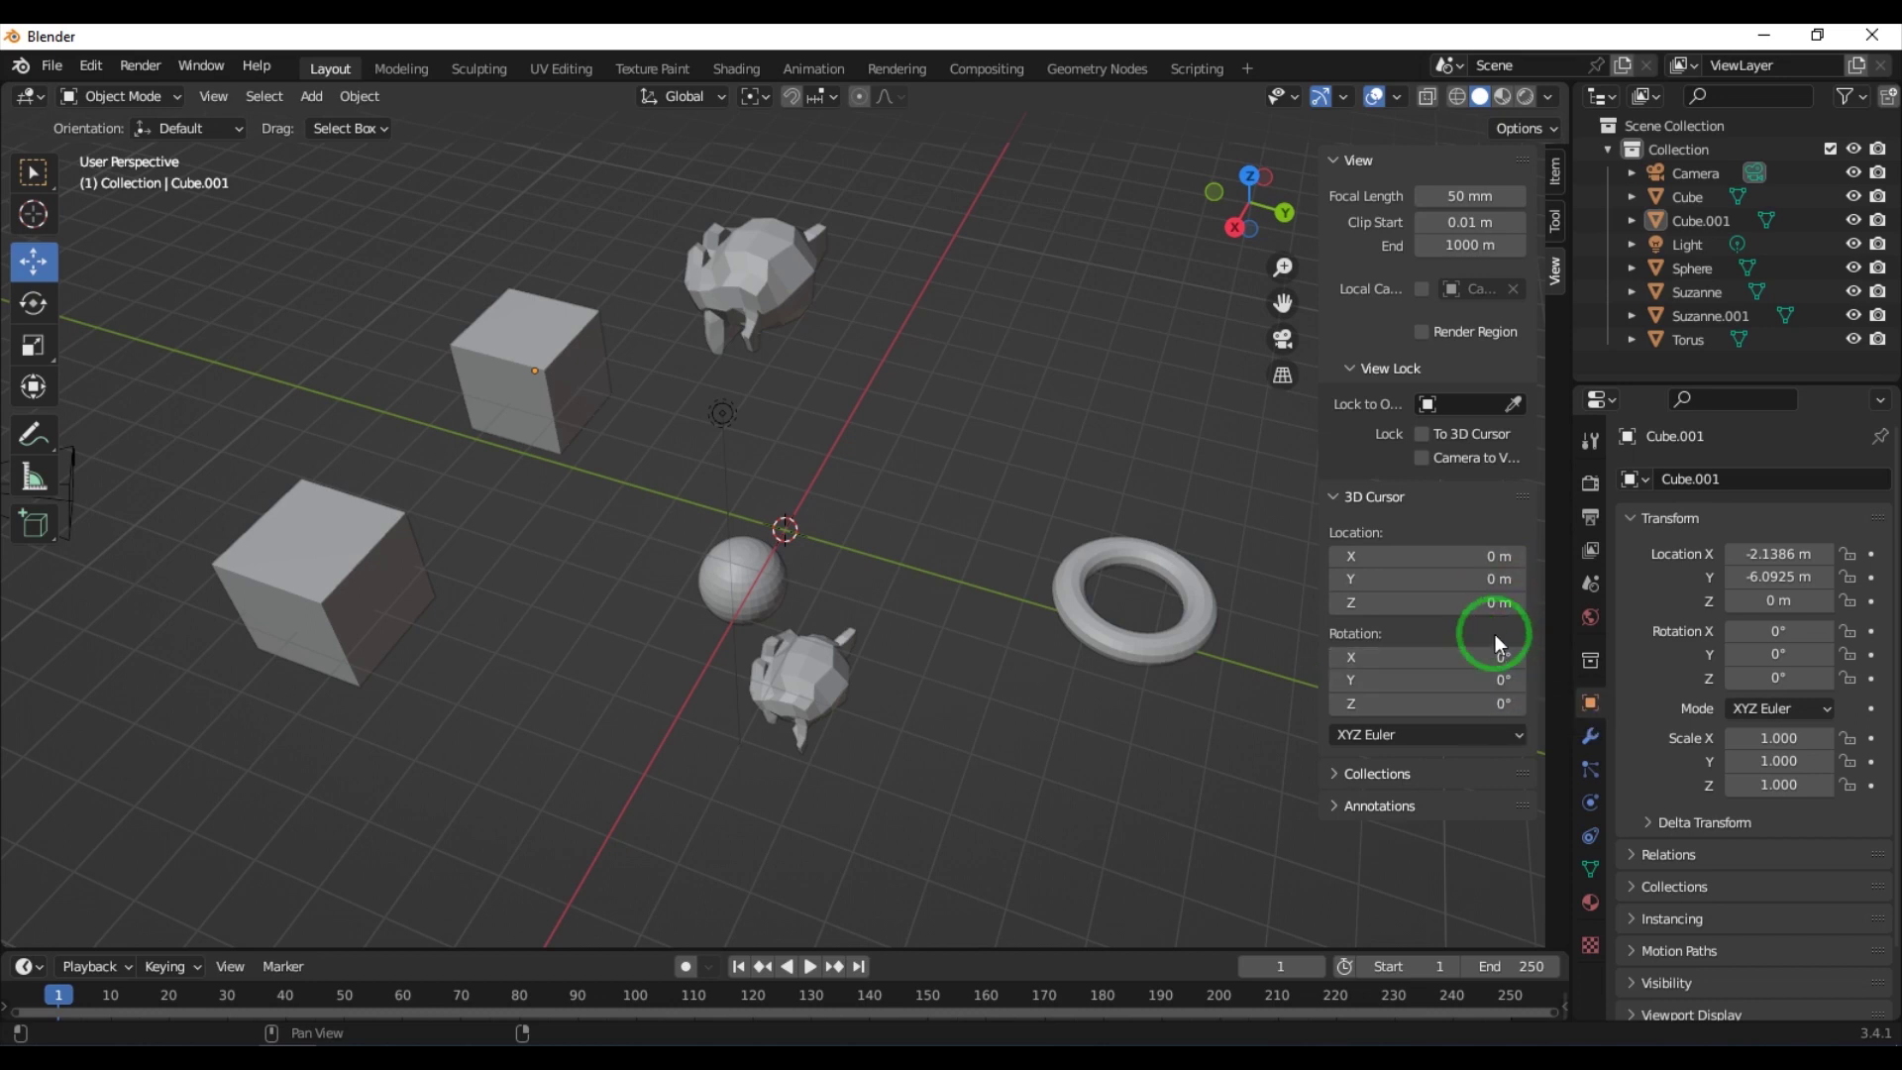
{"action": "left_click_drag", "start_coordinate": [1498, 556], "coordinate": [1465, 595]}
Step: Move the 3D cursor to X 10 m, Y 10 m, Z 20 m
{"action": "left_click", "coordinate": [1458, 556]}
{"action": "type", "text": "10"}
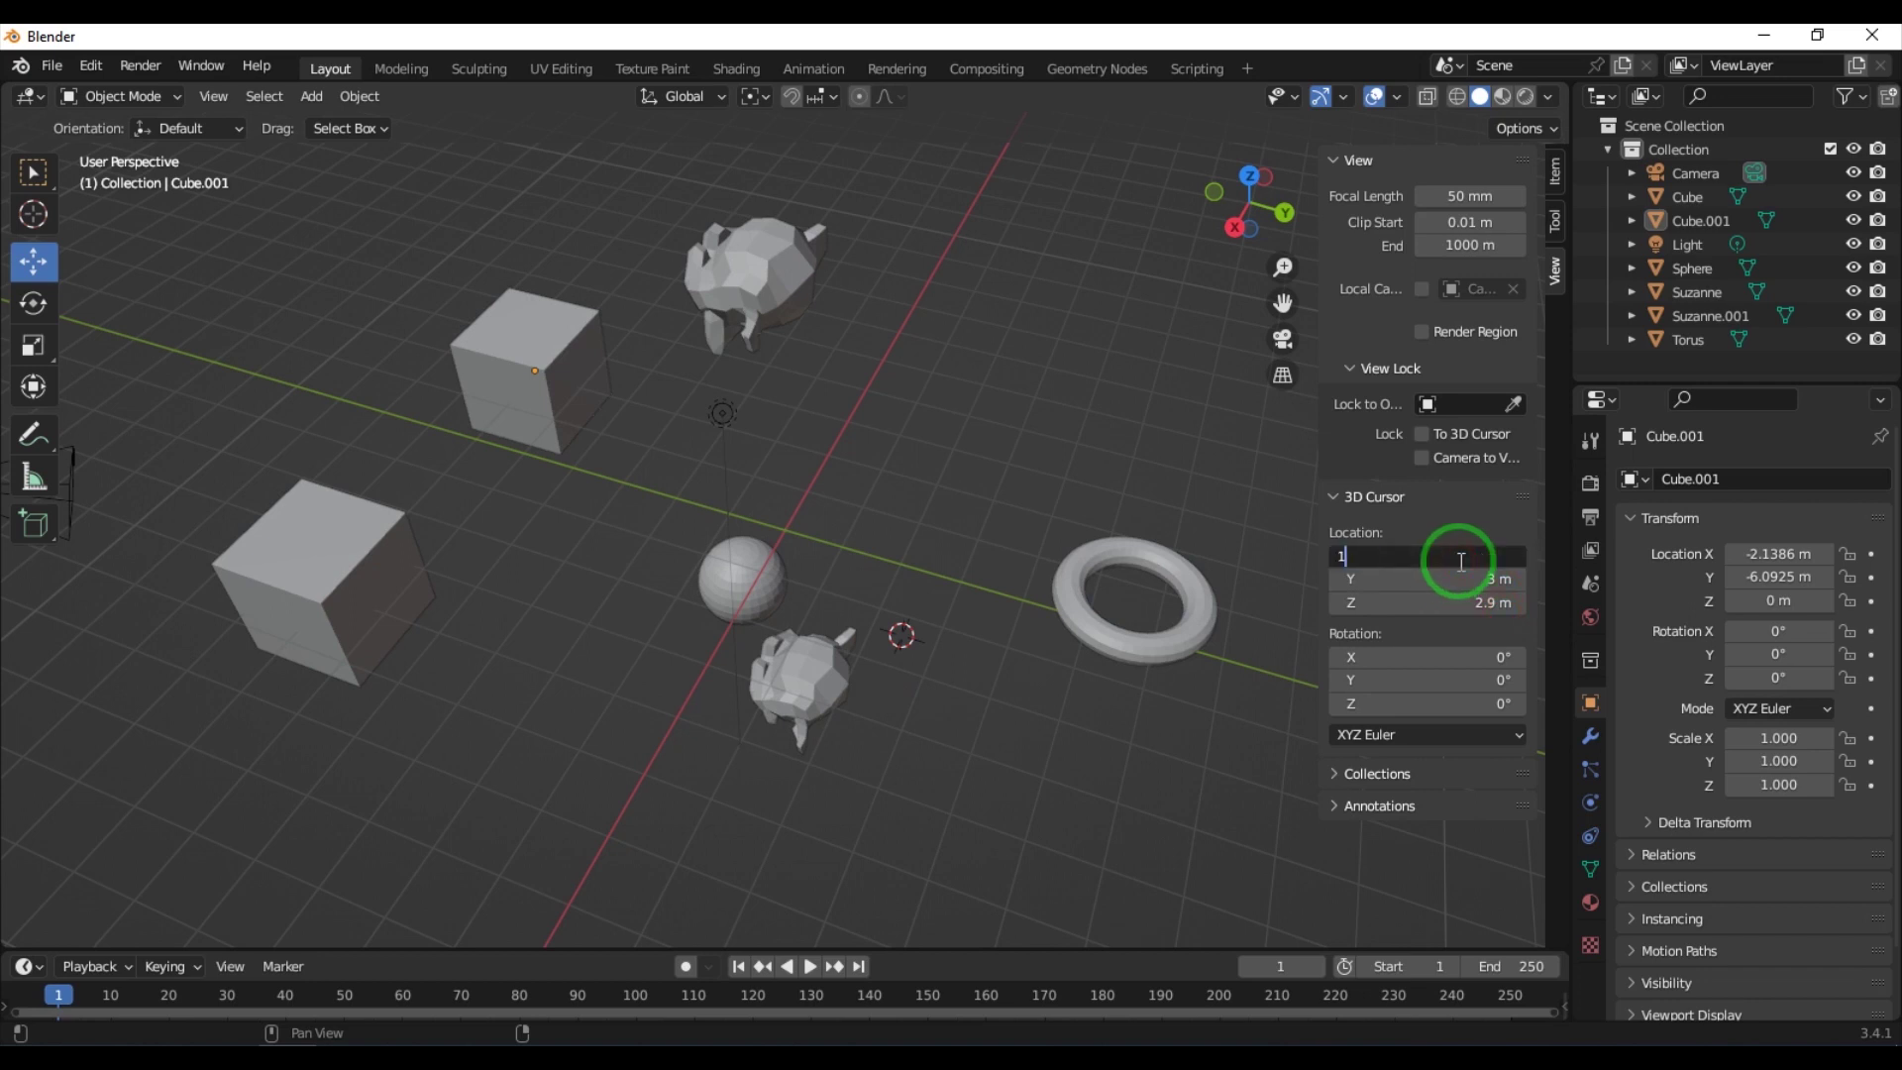
{"action": "key", "text": "Return"}
{"action": "left_click", "coordinate": [1471, 579]}
{"action": "type", "text": "10"}
{"action": "key", "text": "Return"}
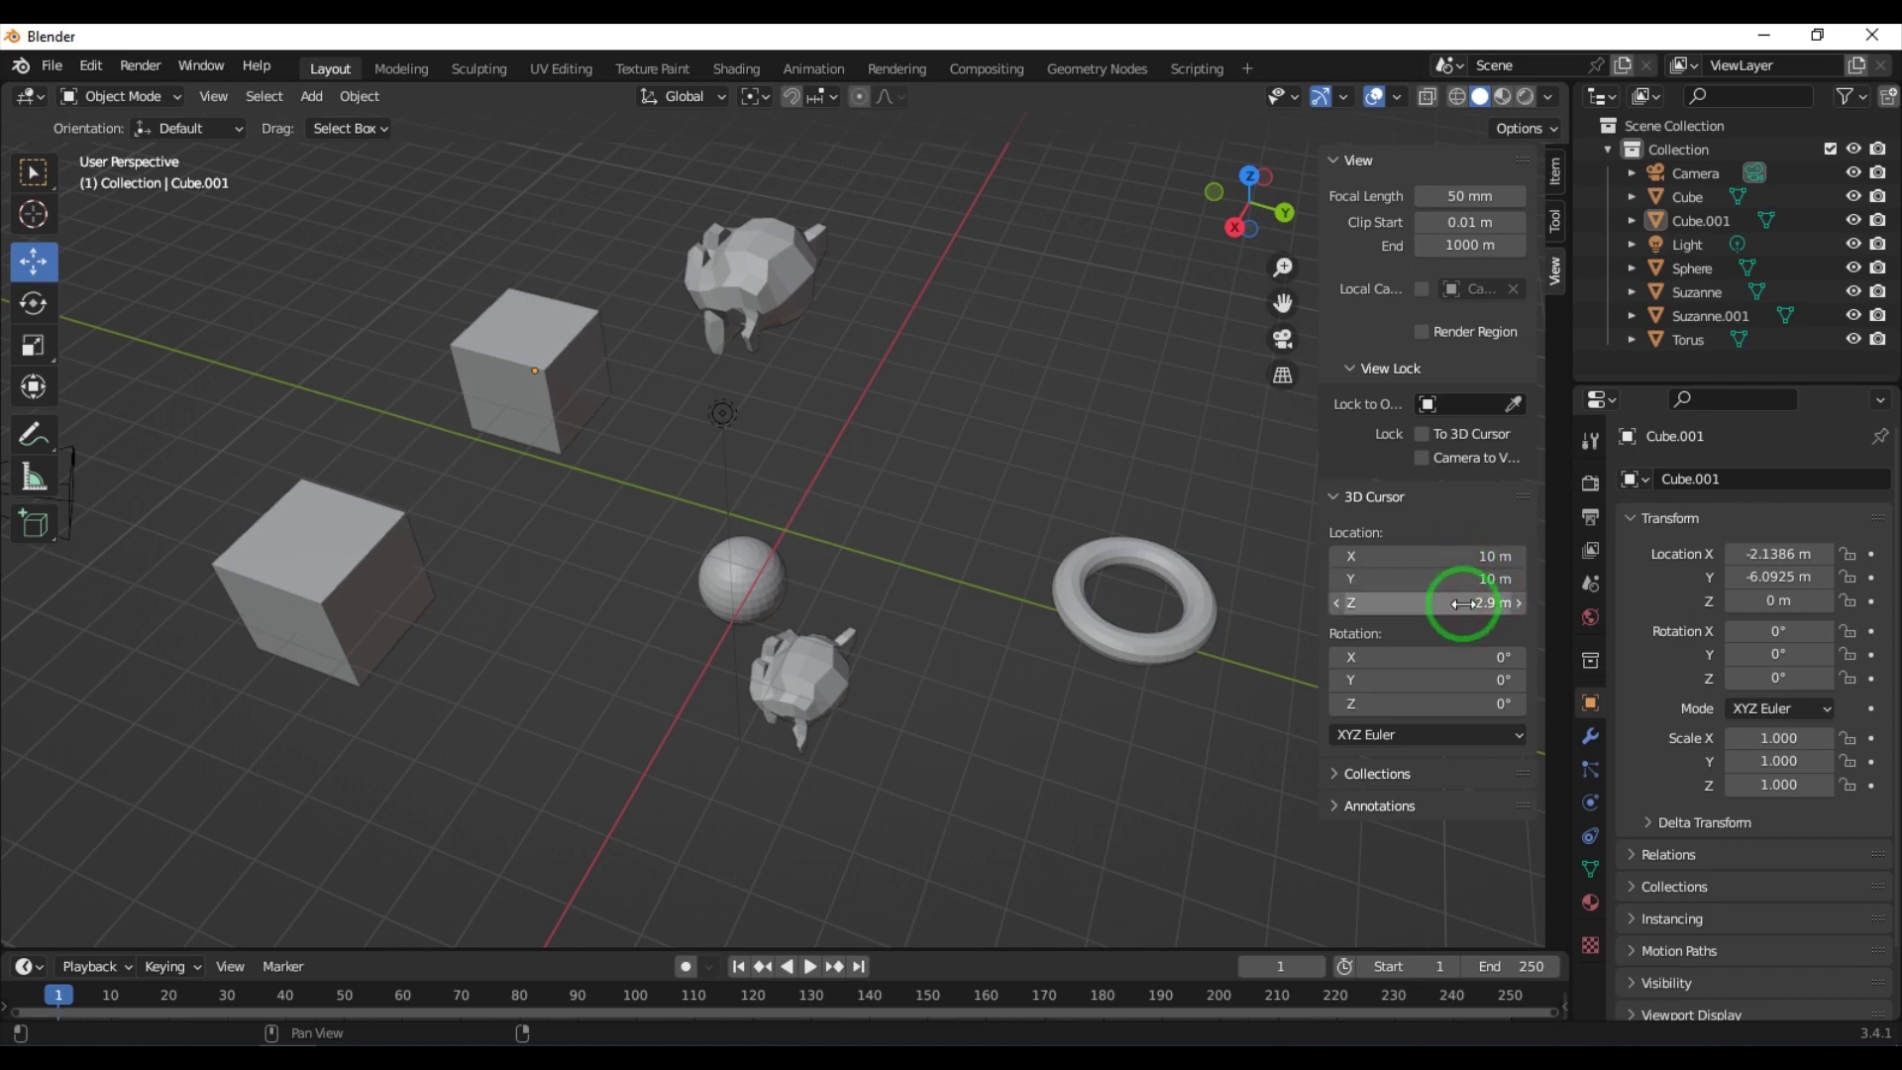
{"action": "left_click", "coordinate": [1463, 602]}
{"action": "type", "text": "20"}
{"action": "key", "text": "Return"}
{"action": "scroll", "coordinate": [1058, 664], "scroll_direction": "down", "scroll_amount": 6}
{"action": "mouse_move", "coordinate": [1054, 656]}
{"action": "middle_mouse_down"}
{"action": "mouse_move", "coordinate": [949, 699]}
{"action": "mouse_move", "coordinate": [1139, 664]}
{"action": "mouse_move", "coordinate": [1070, 668]}
{"action": "middle_mouse_up"}
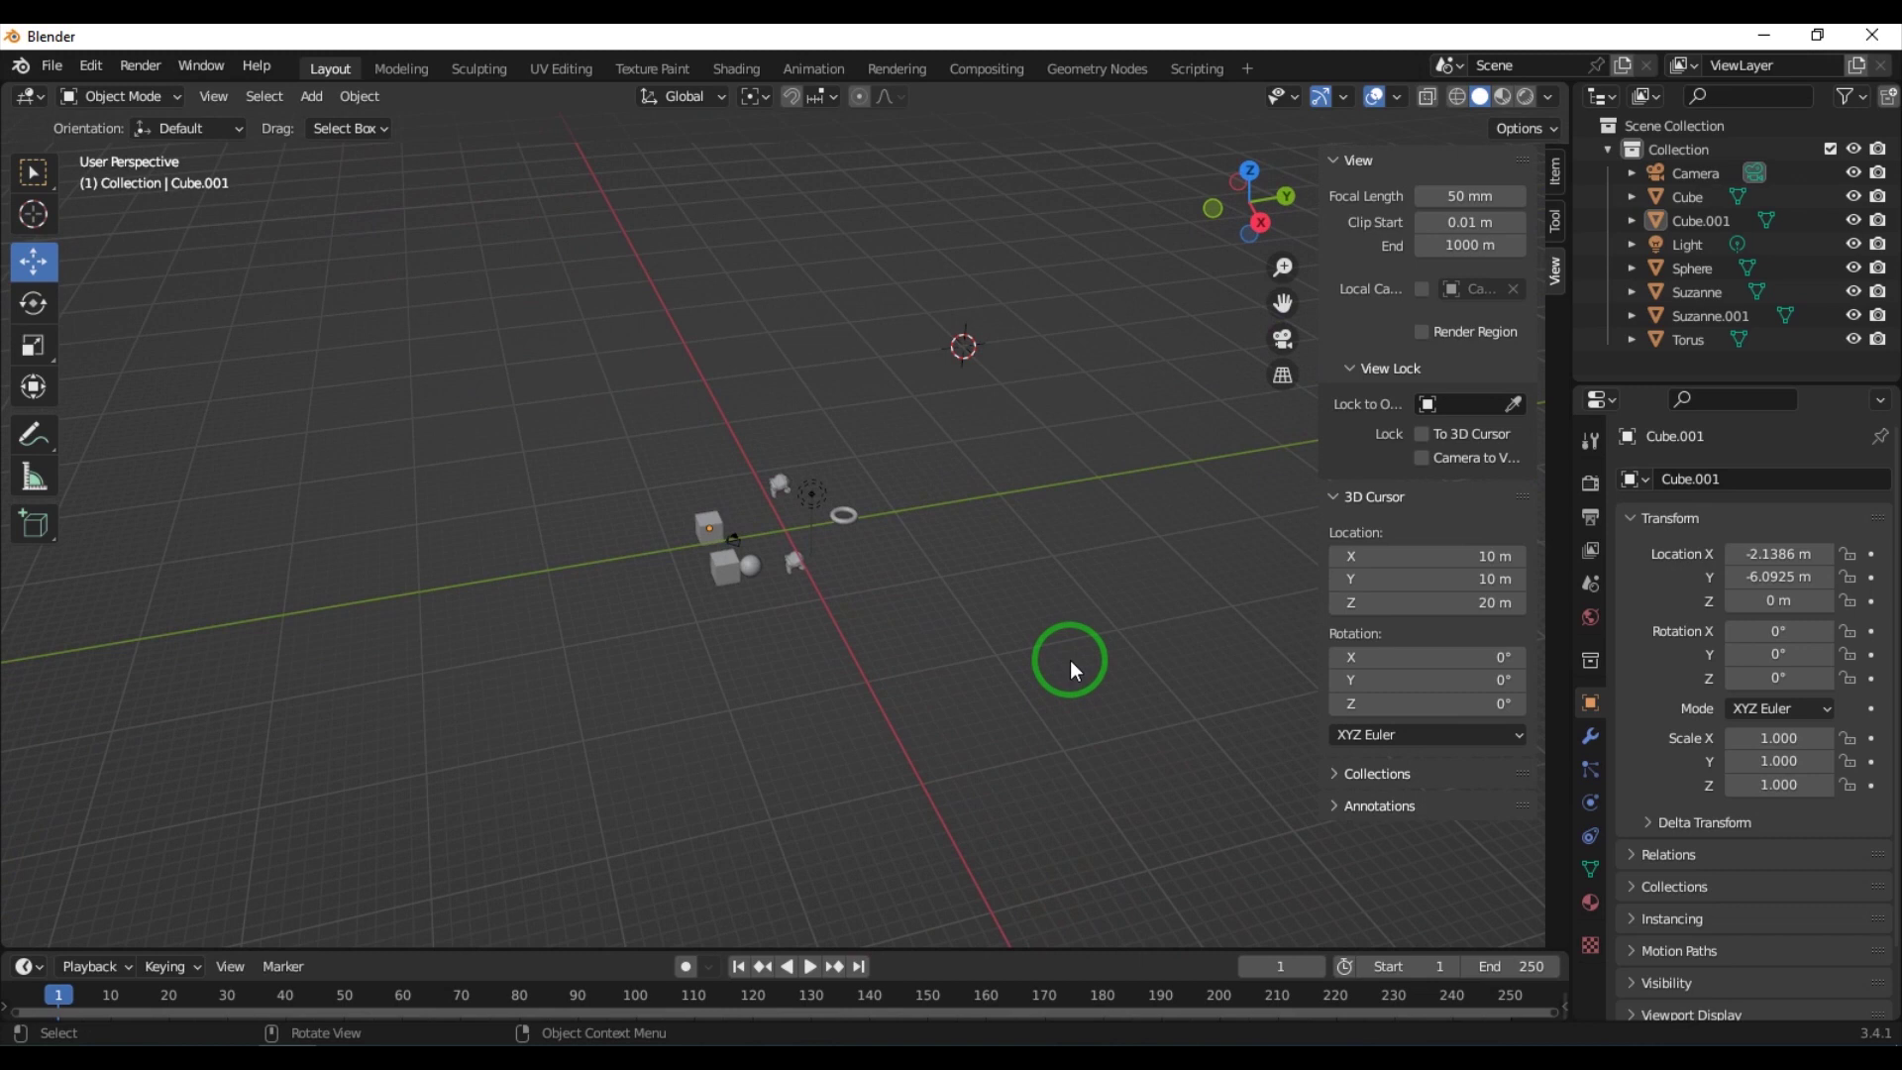
{"action": "key", "text": "shift+s"}
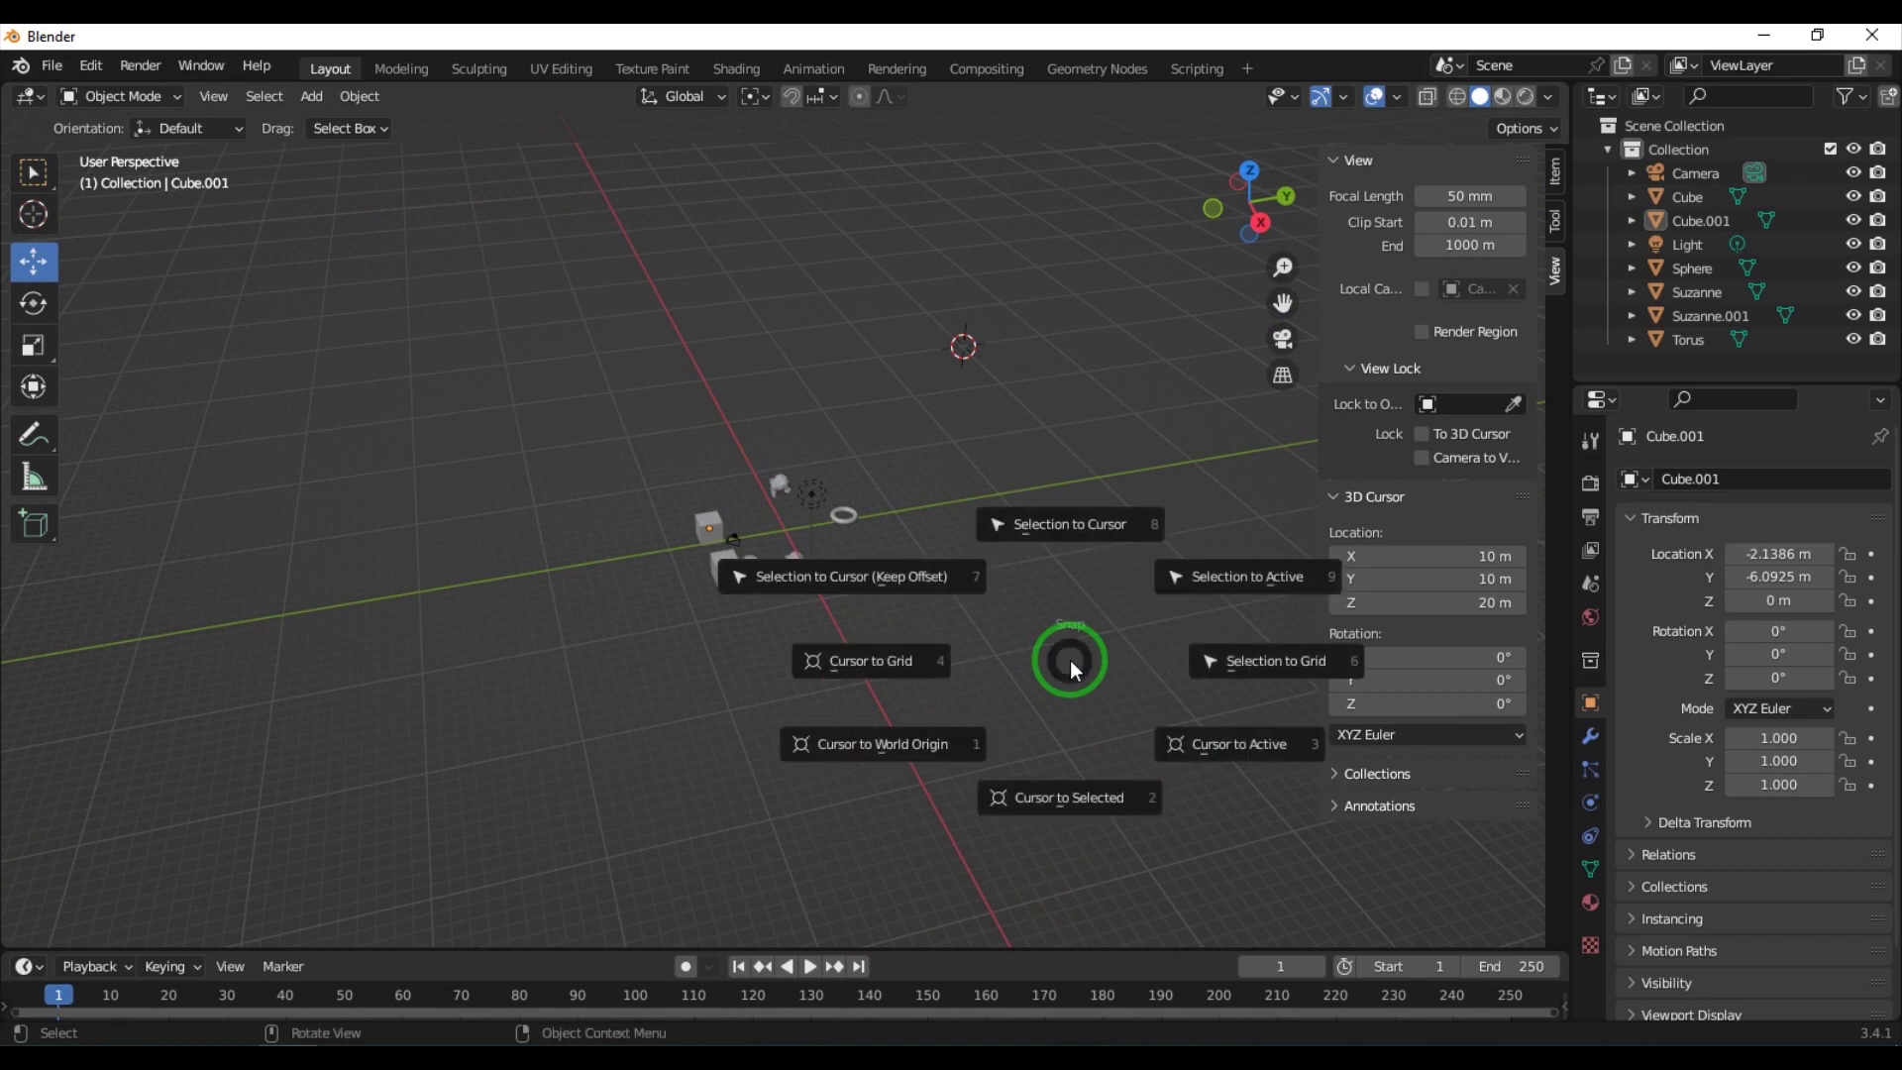
Step: Snap the 3D cursor back to the world origin at 0, 0, 0
{"action": "left_click", "coordinate": [947, 733]}
{"action": "scroll", "coordinate": [1009, 578], "scroll_direction": "up", "scroll_amount": 4}
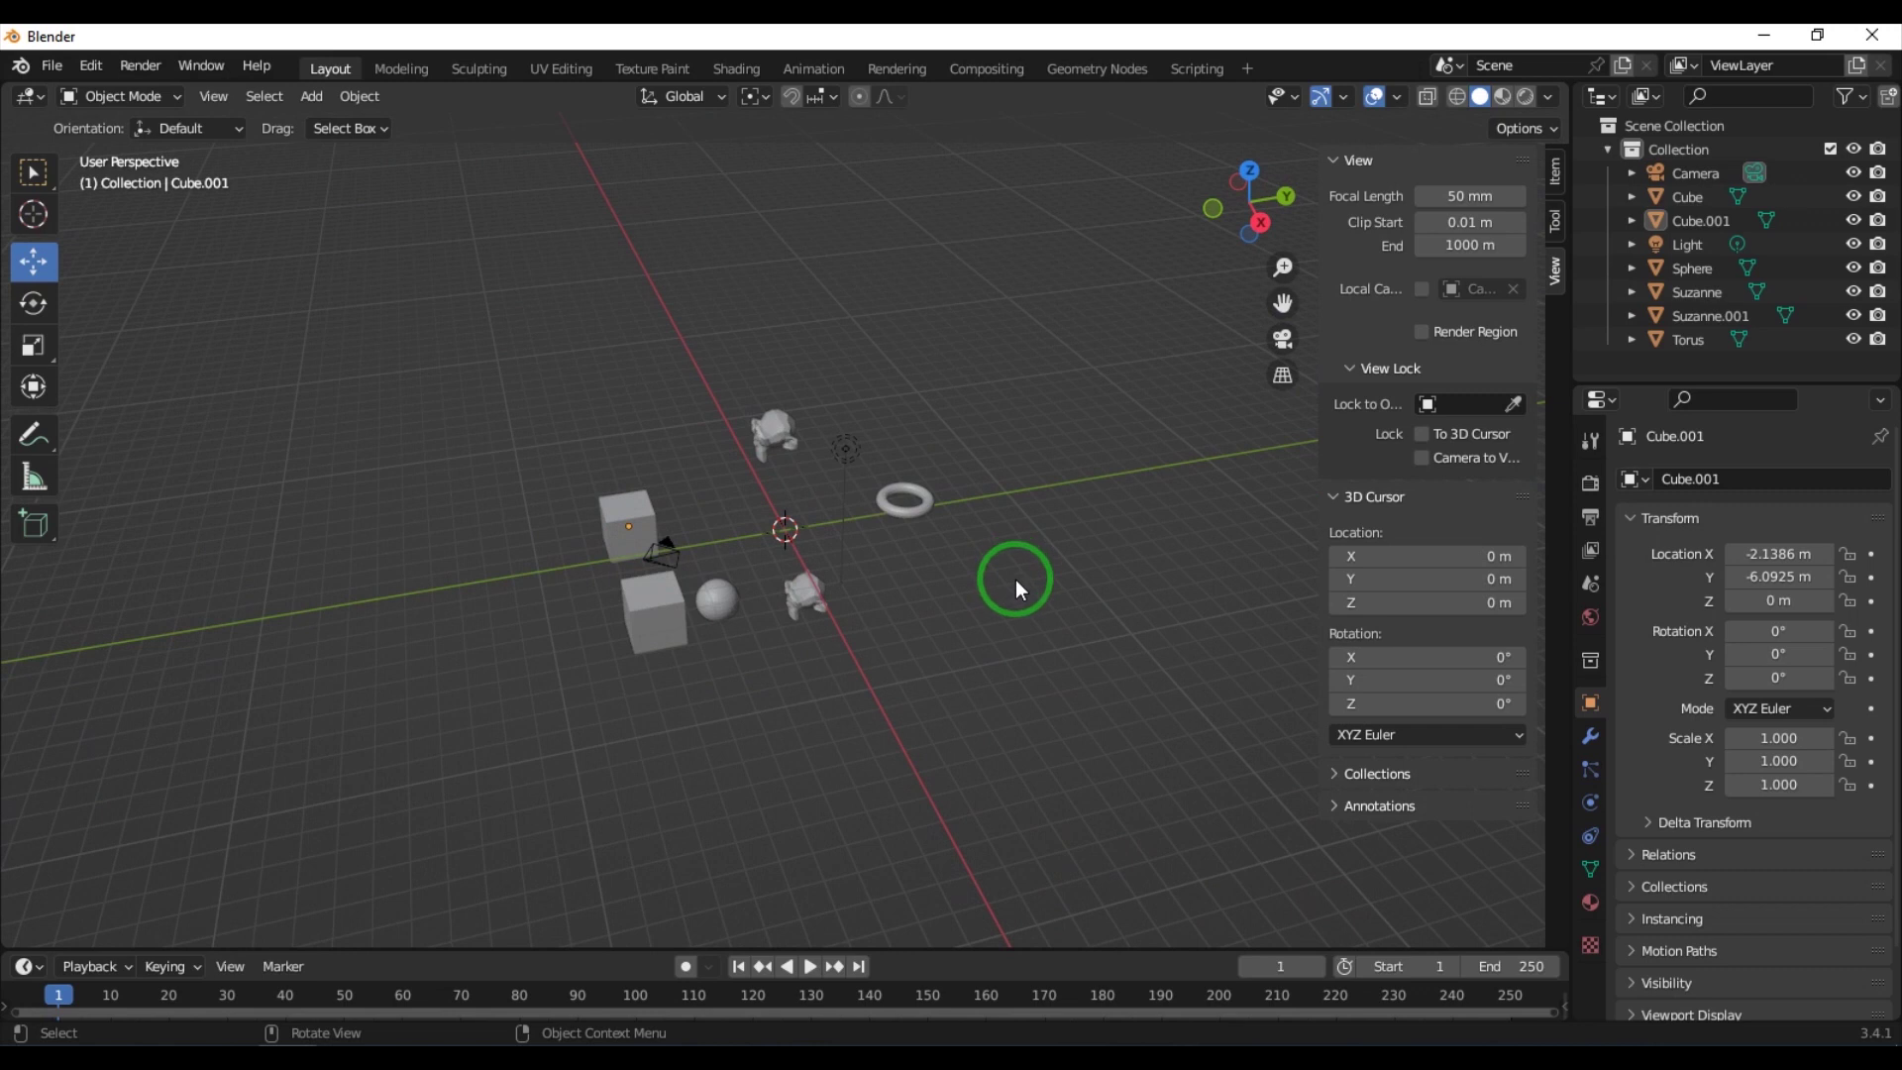